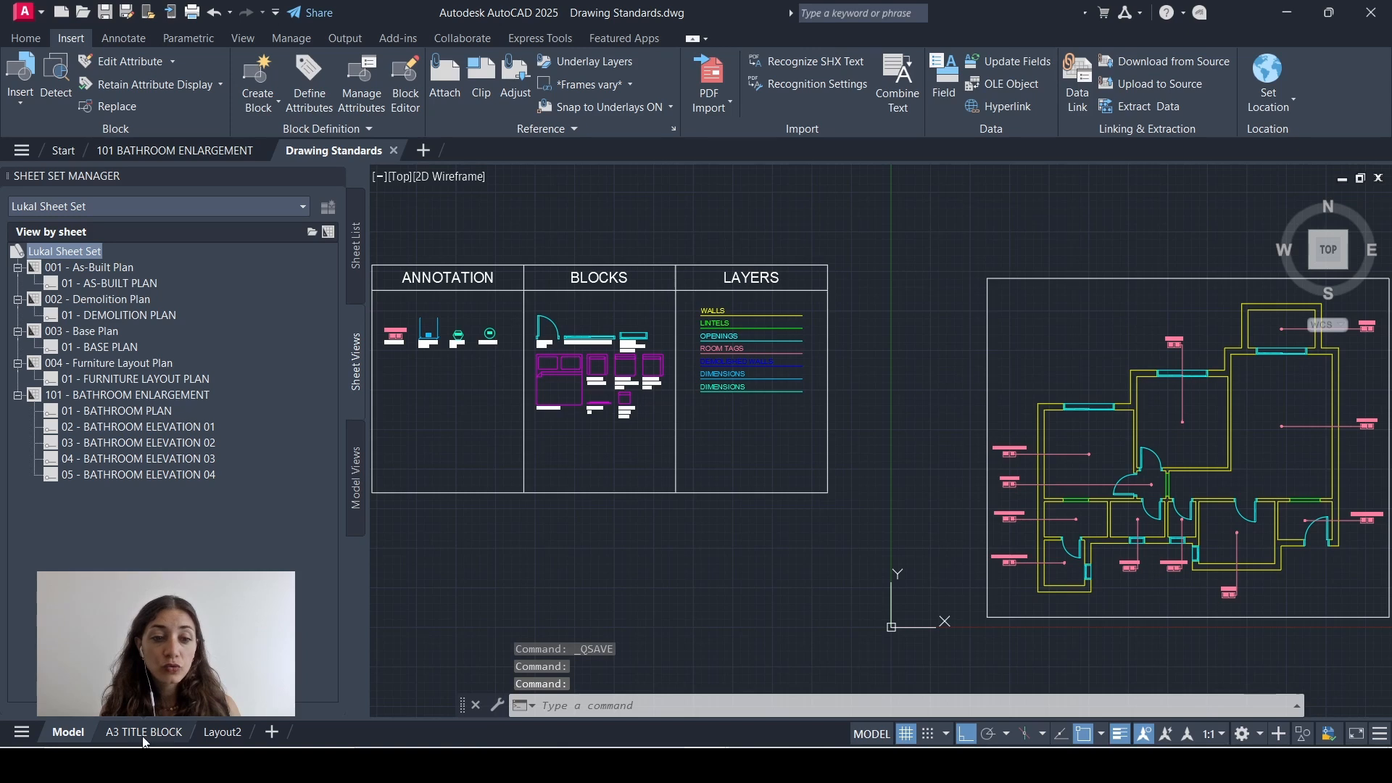
# Open the A3 TITLE BLOCK layout and examine the detail reference symbol below the drawing area
pyautogui.click(144, 734)
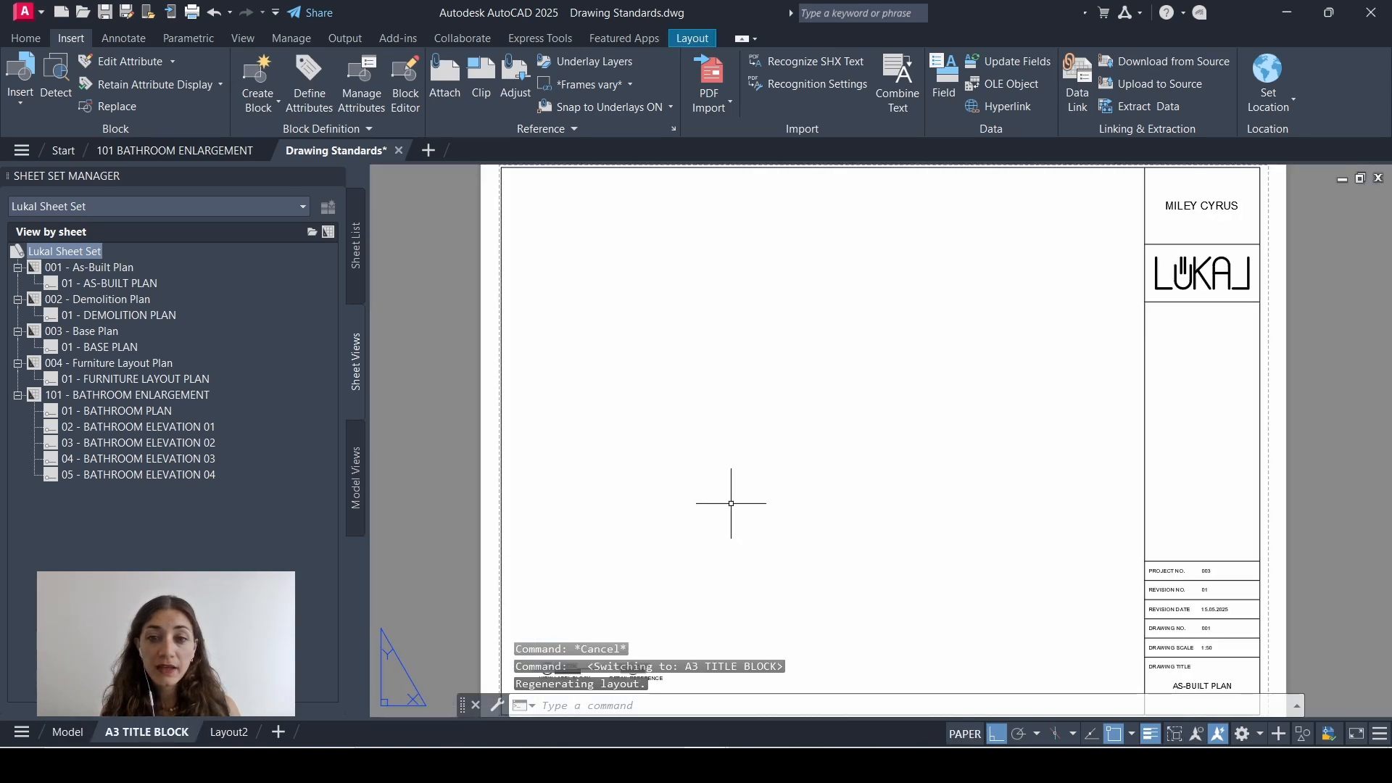
pyautogui.moveTo(734, 536); pyautogui.dragTo(738, 340, button='middle')
pyautogui.scroll(4, 678, 485)
pyautogui.scroll(2, 643, 455)
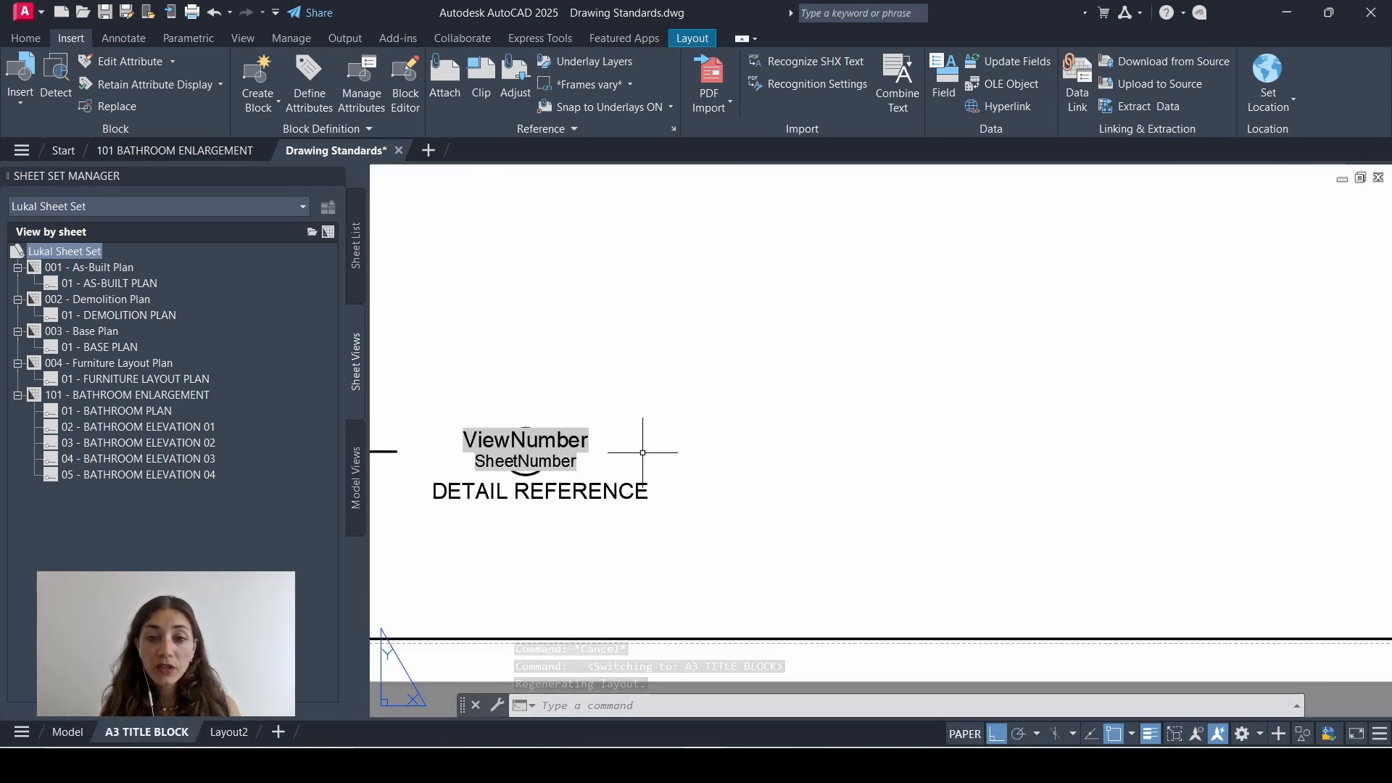
pyautogui.moveTo(643, 453); pyautogui.dragTo(656, 475, button='middle')
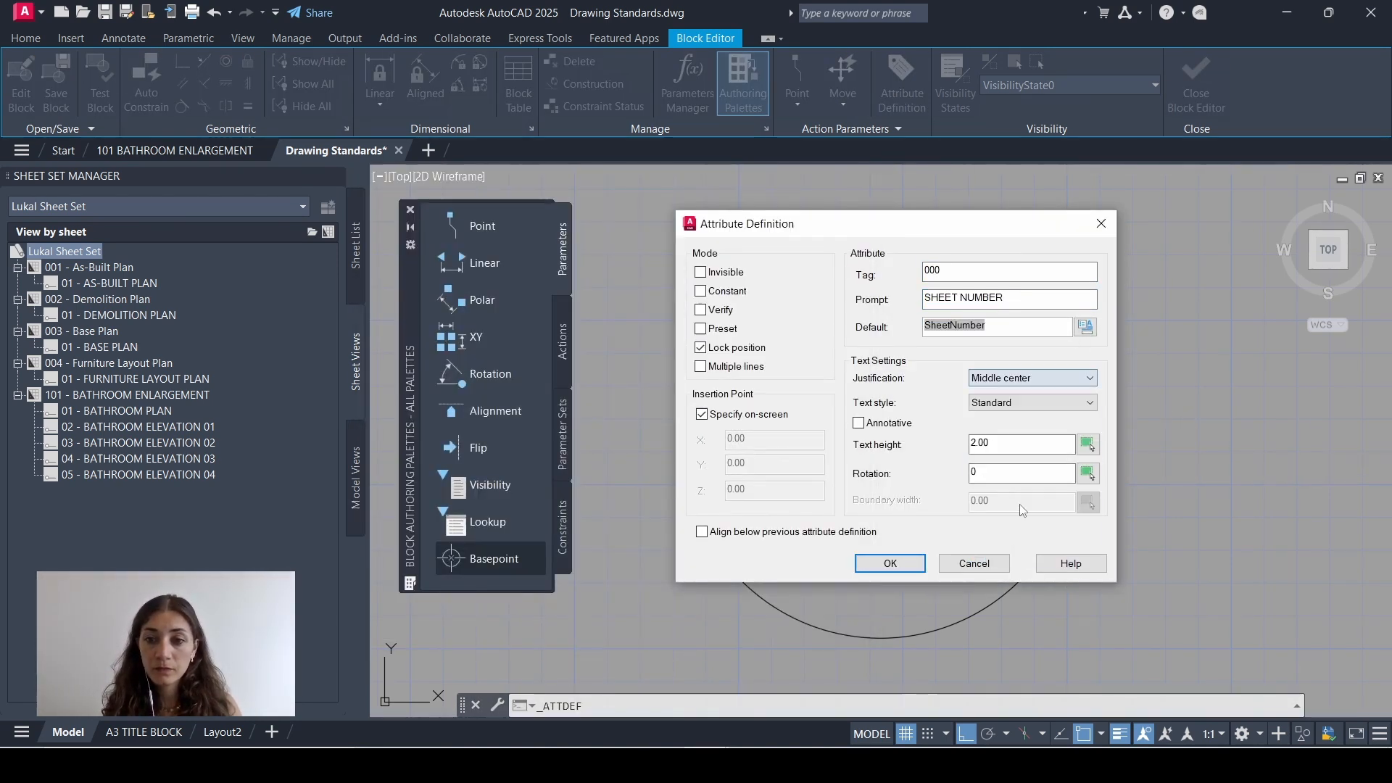
# Accept the SHEET NUMBER attribute tagged 000 with middle center justification and place it in the circle's lower half
pyautogui.click(889, 563)
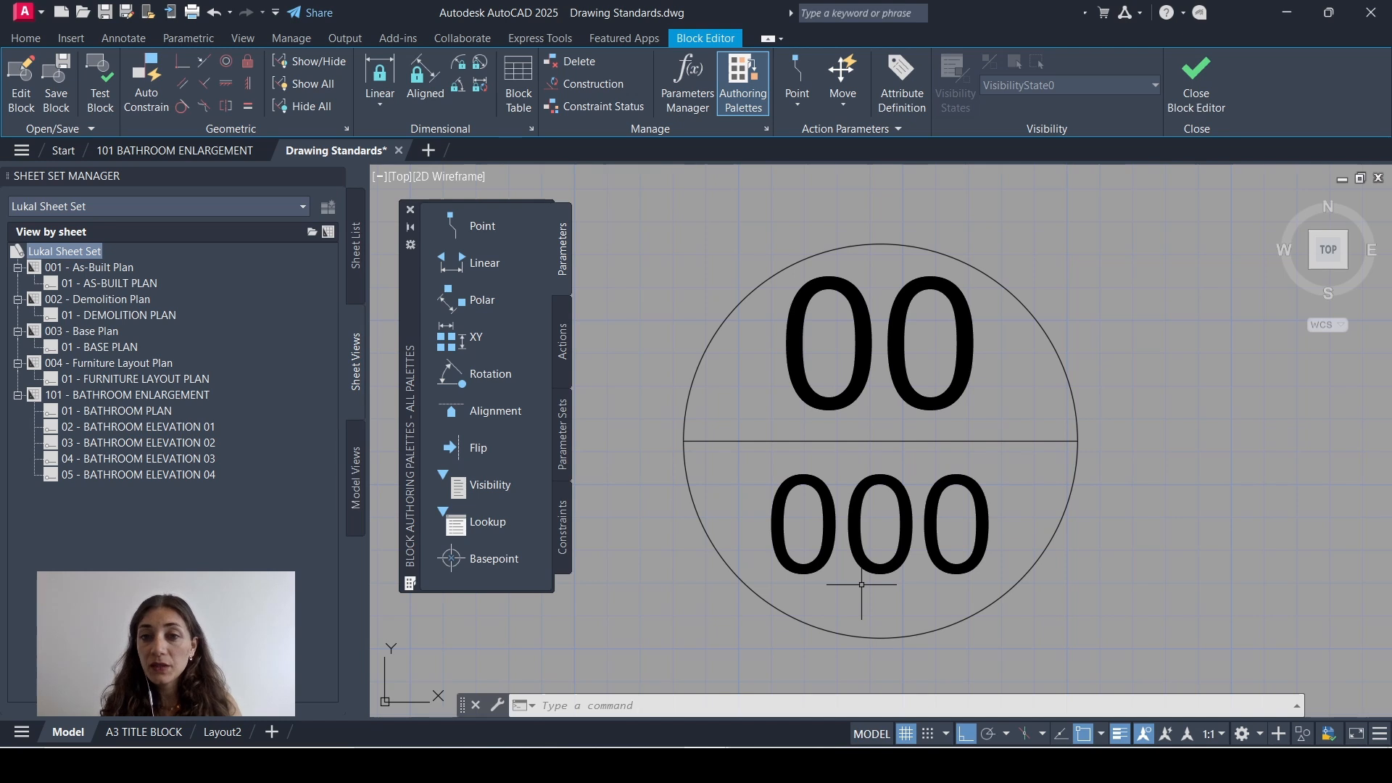
pyautogui.write('PL')
pyautogui.press('Return')
pyautogui.press('Escape')
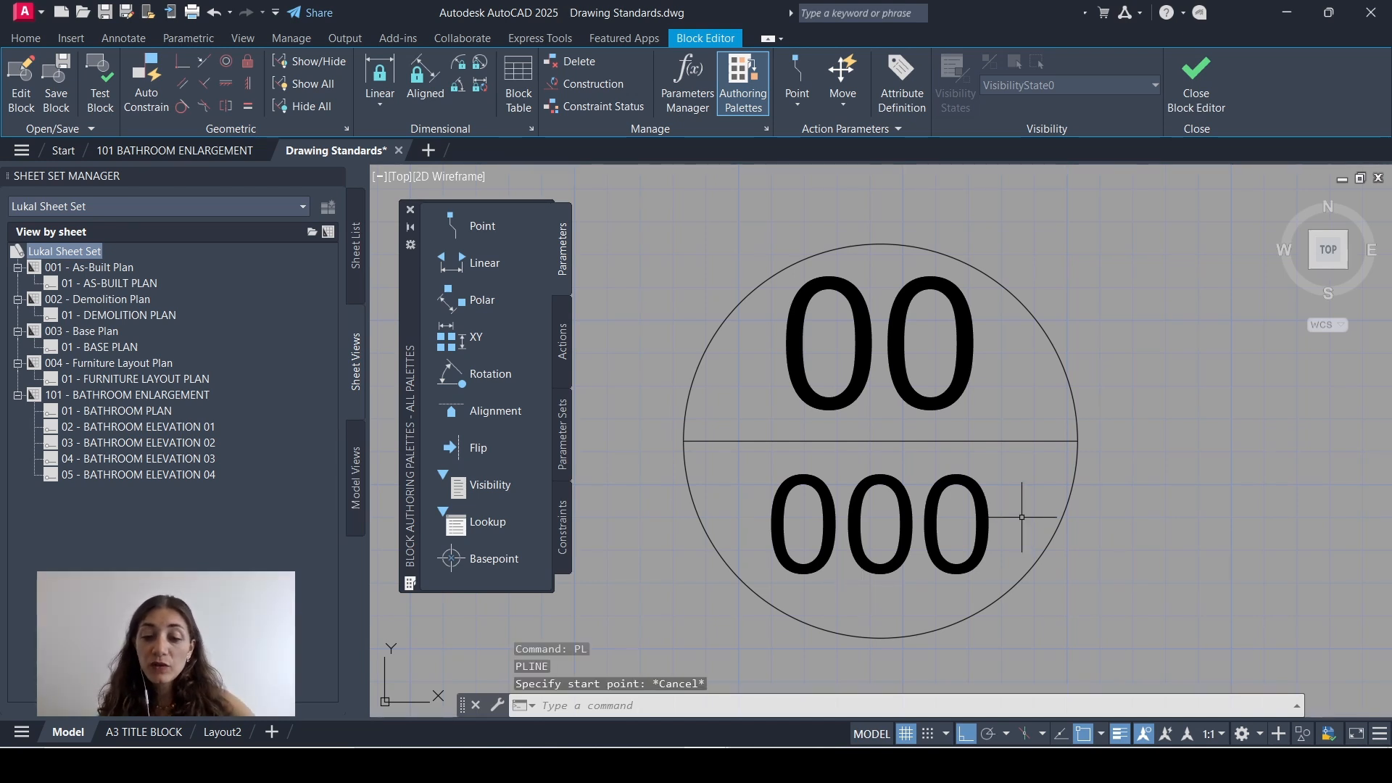
# Draw a square around the circle so that its four sides touch the circle
pyautogui.write('PL')
pyautogui.press('Return')
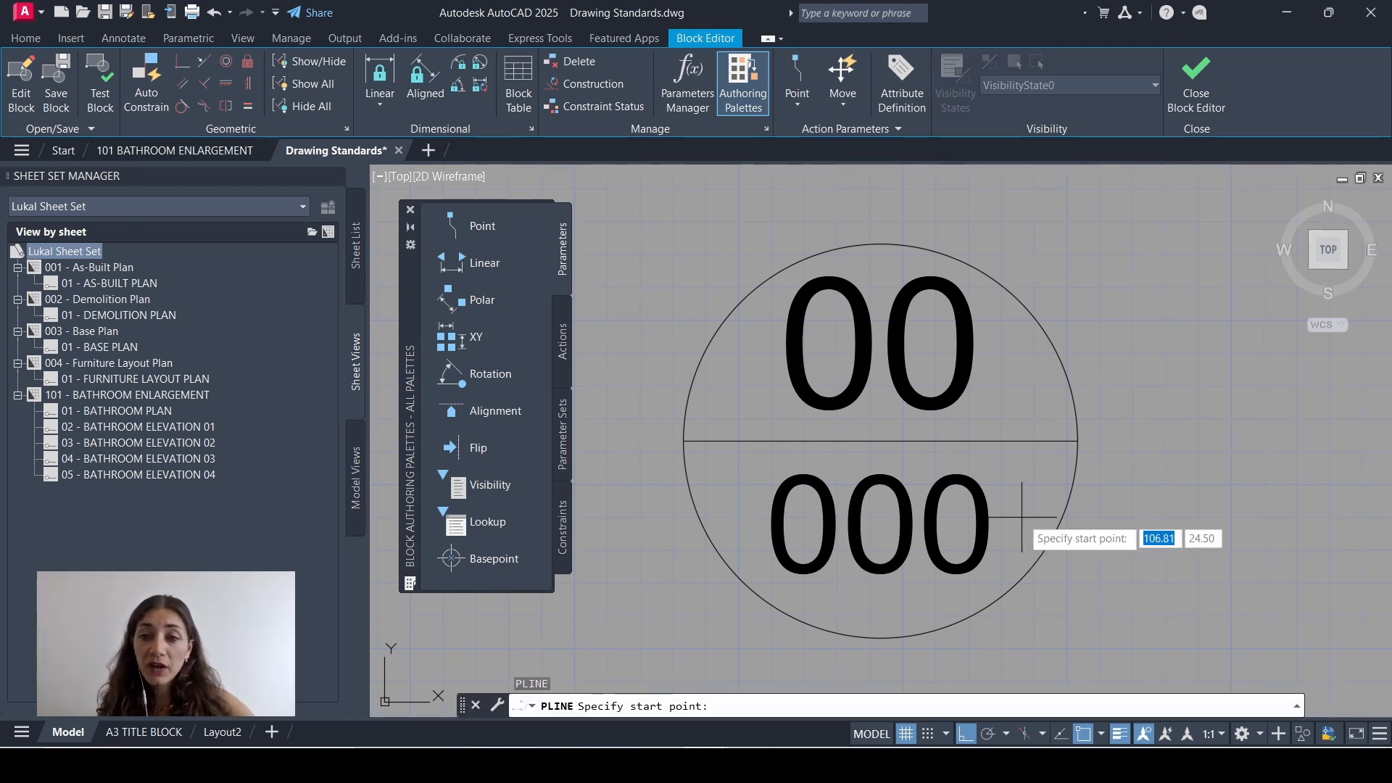
pyautogui.click(881, 244)
pyautogui.click(881, 638)
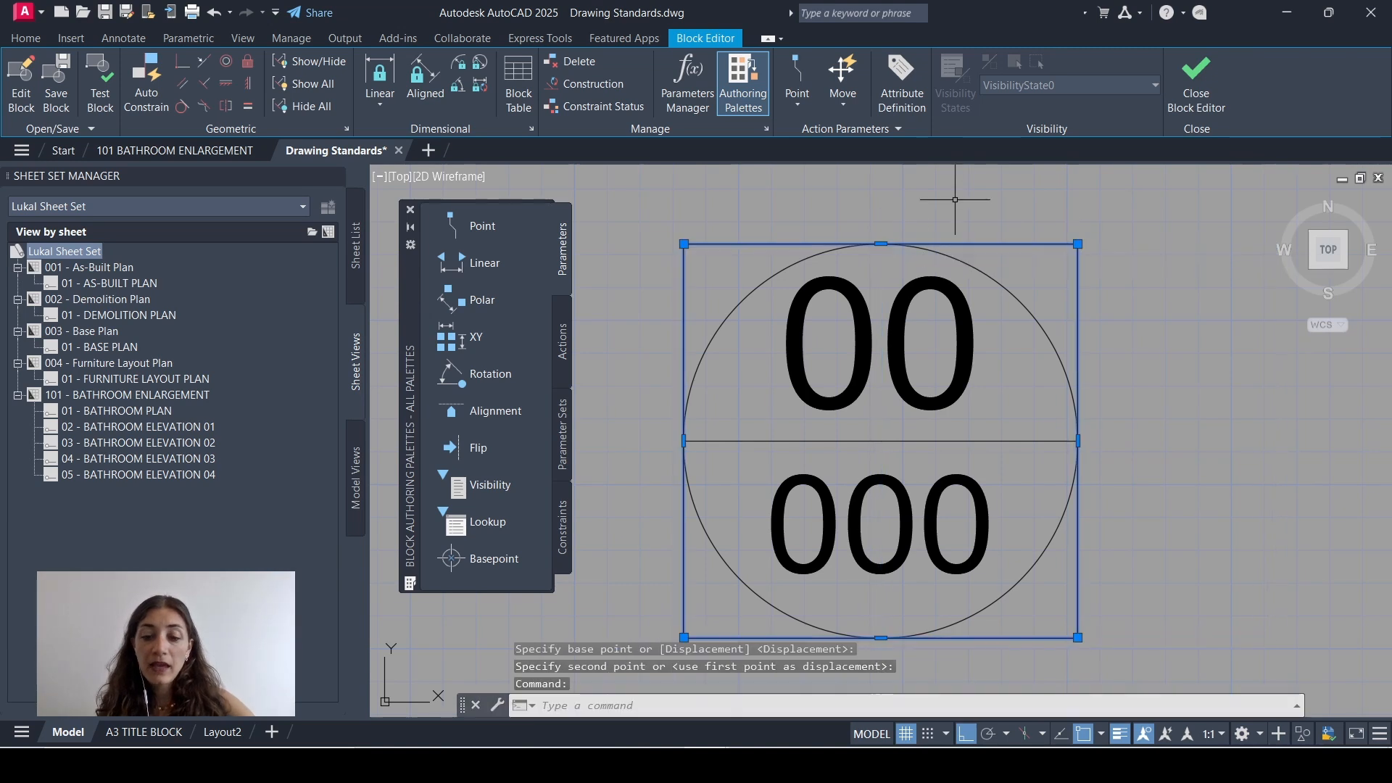
# Offset the square outward by 0.5 and delete the original inner square
pyautogui.press('Return')
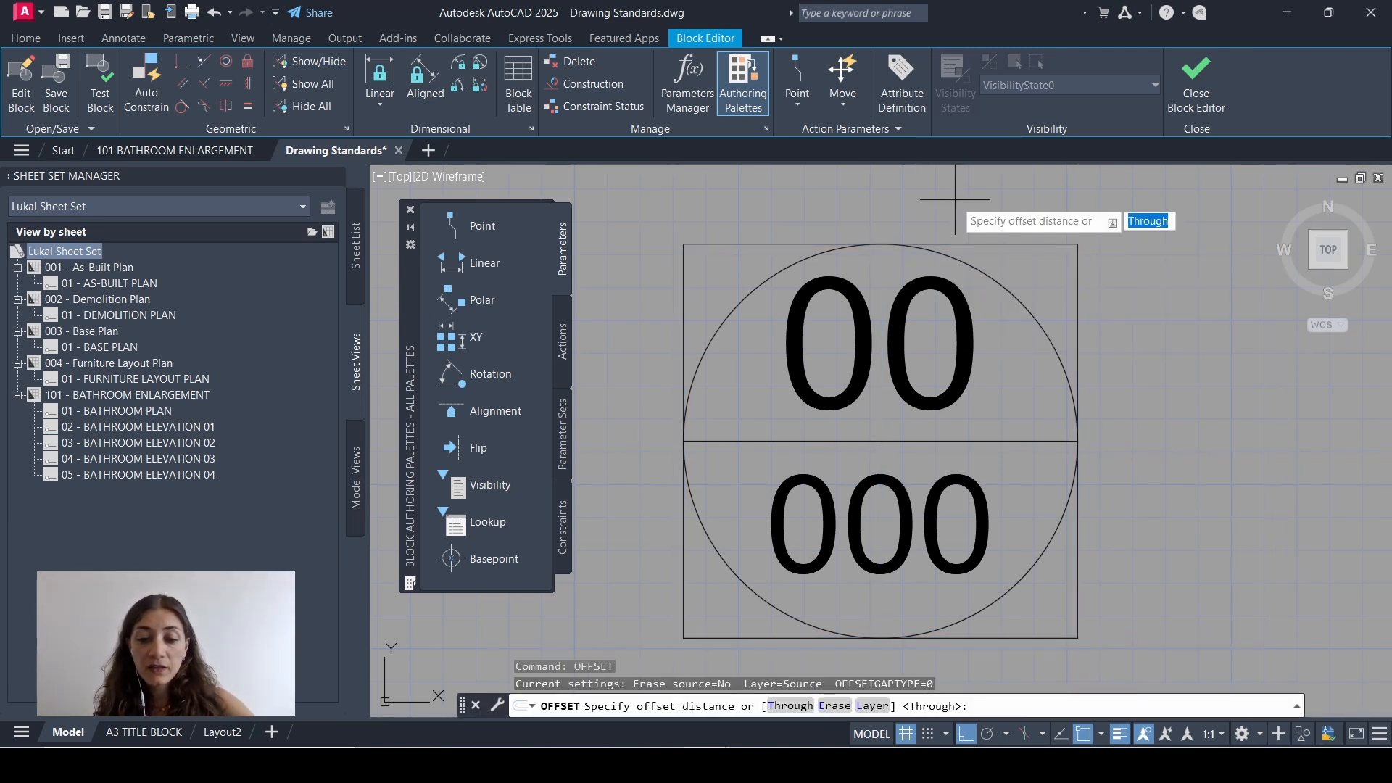
pyautogui.write('0.5')
pyautogui.press('Return')
pyautogui.click(943, 245)
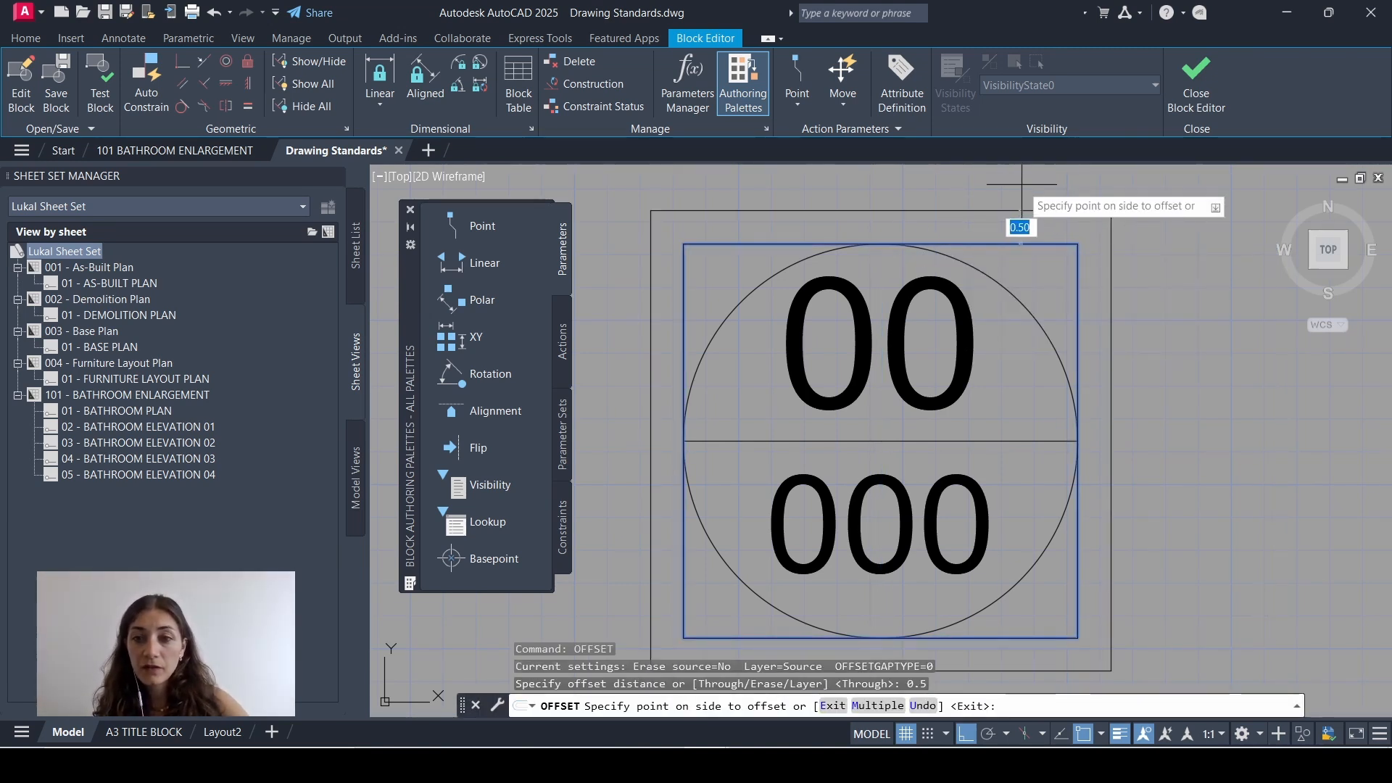
pyautogui.click(1023, 221)
pyautogui.press('Escape')
pyautogui.click(1041, 244)
pyautogui.press('Delete')
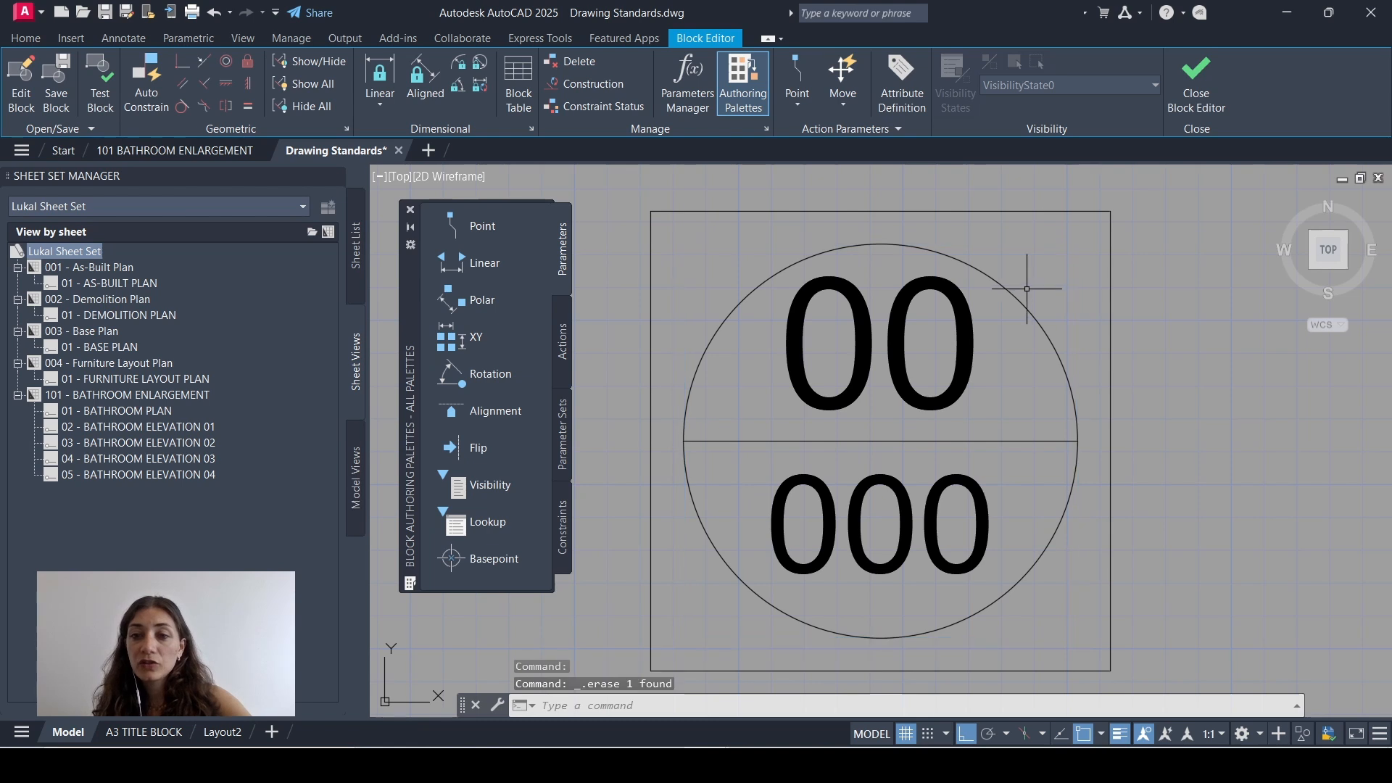
# Draw a diagonal line across the square from its upper-left corner to its lower-right corner
pyautogui.write('l')
pyautogui.press('Return')
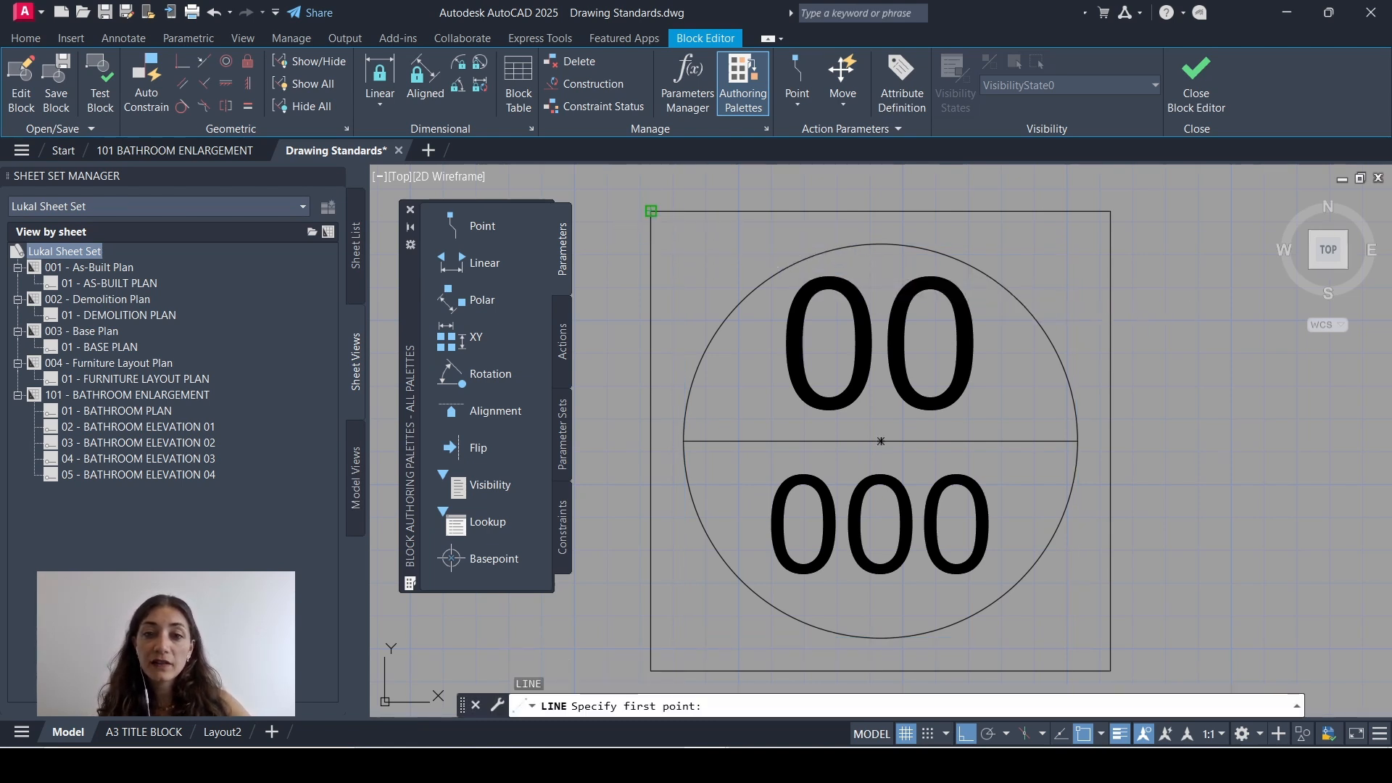
pyautogui.click(650, 211)
pyautogui.click(1110, 670)
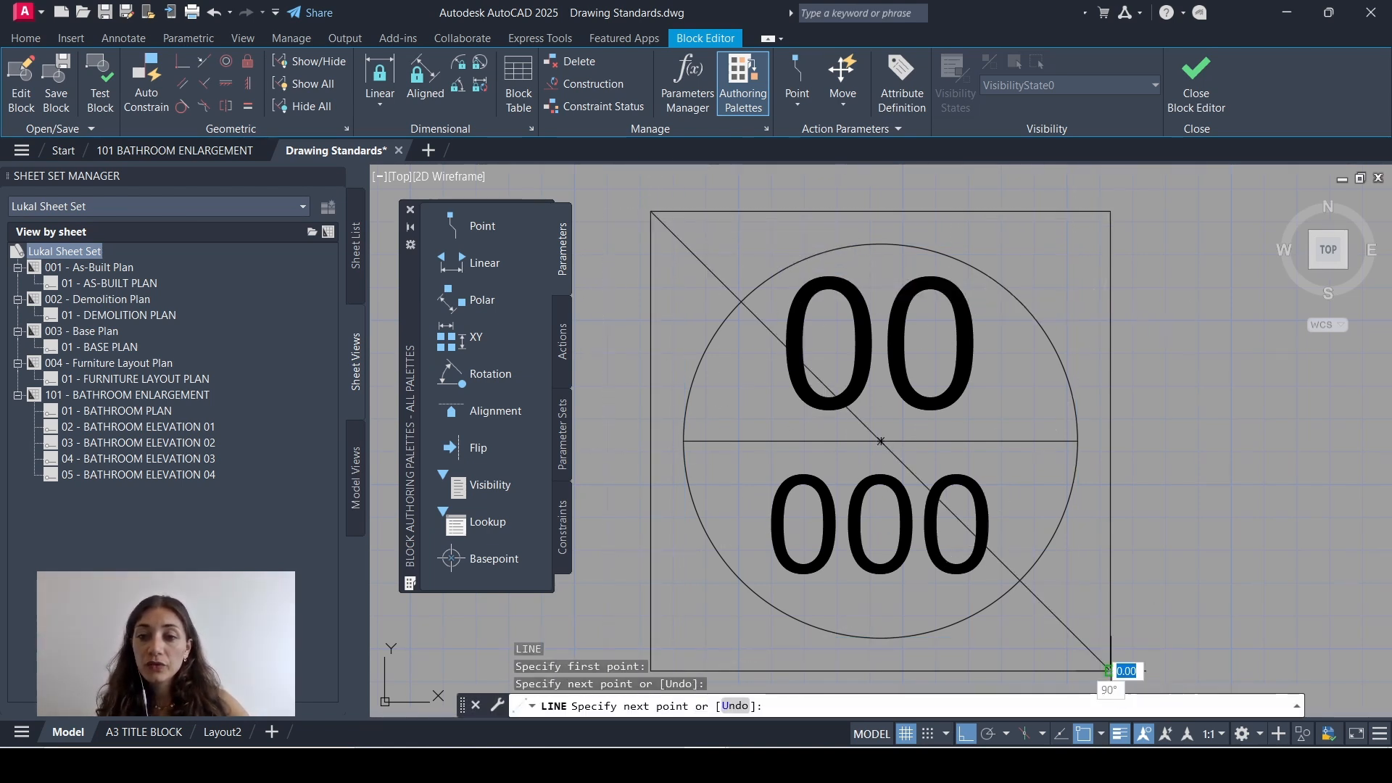
pyautogui.press('Escape')
pyautogui.write('h')
pyautogui.press('Return')
pyautogui.press('Escape')
# Fill the area between circle and square above the diagonal with a SOLID hatch, and delete the diagonal line
pyautogui.write('h')
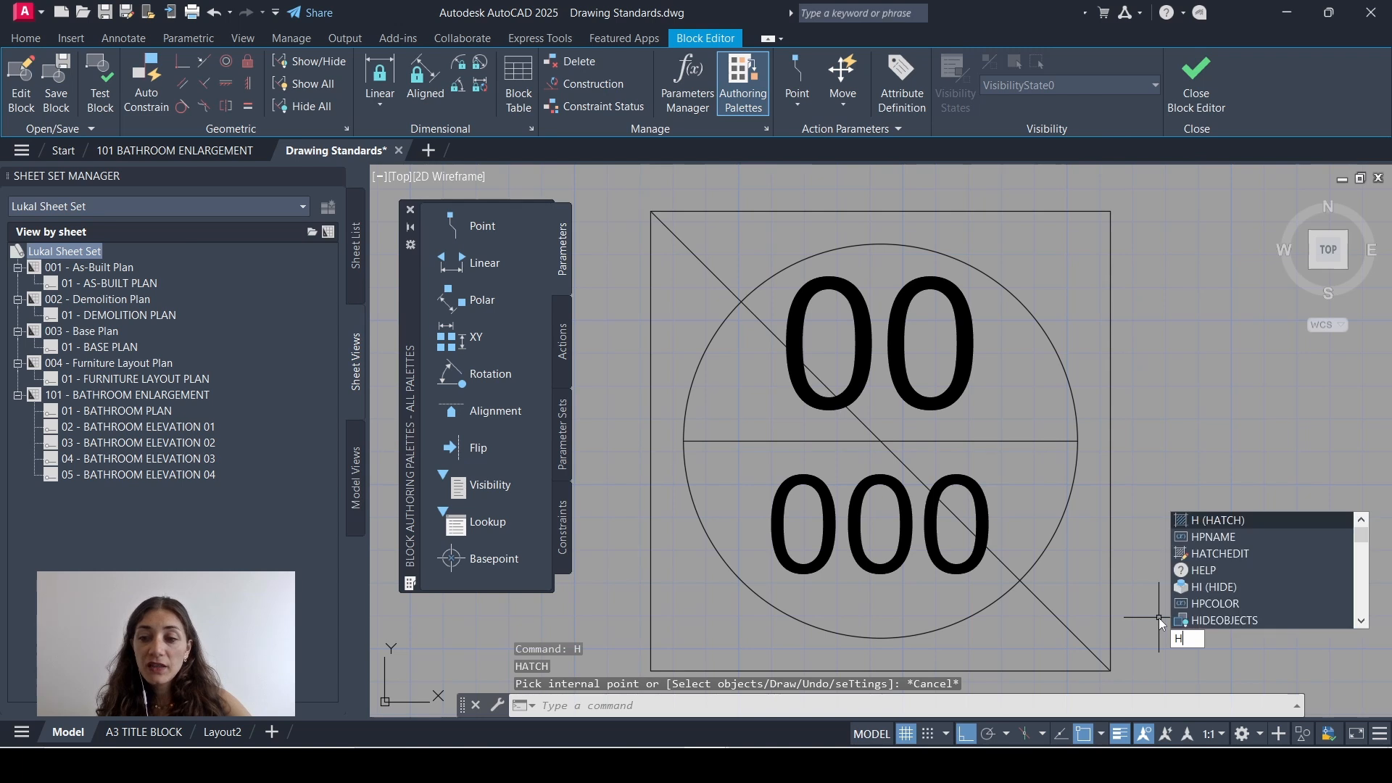
pyautogui.press('Return')
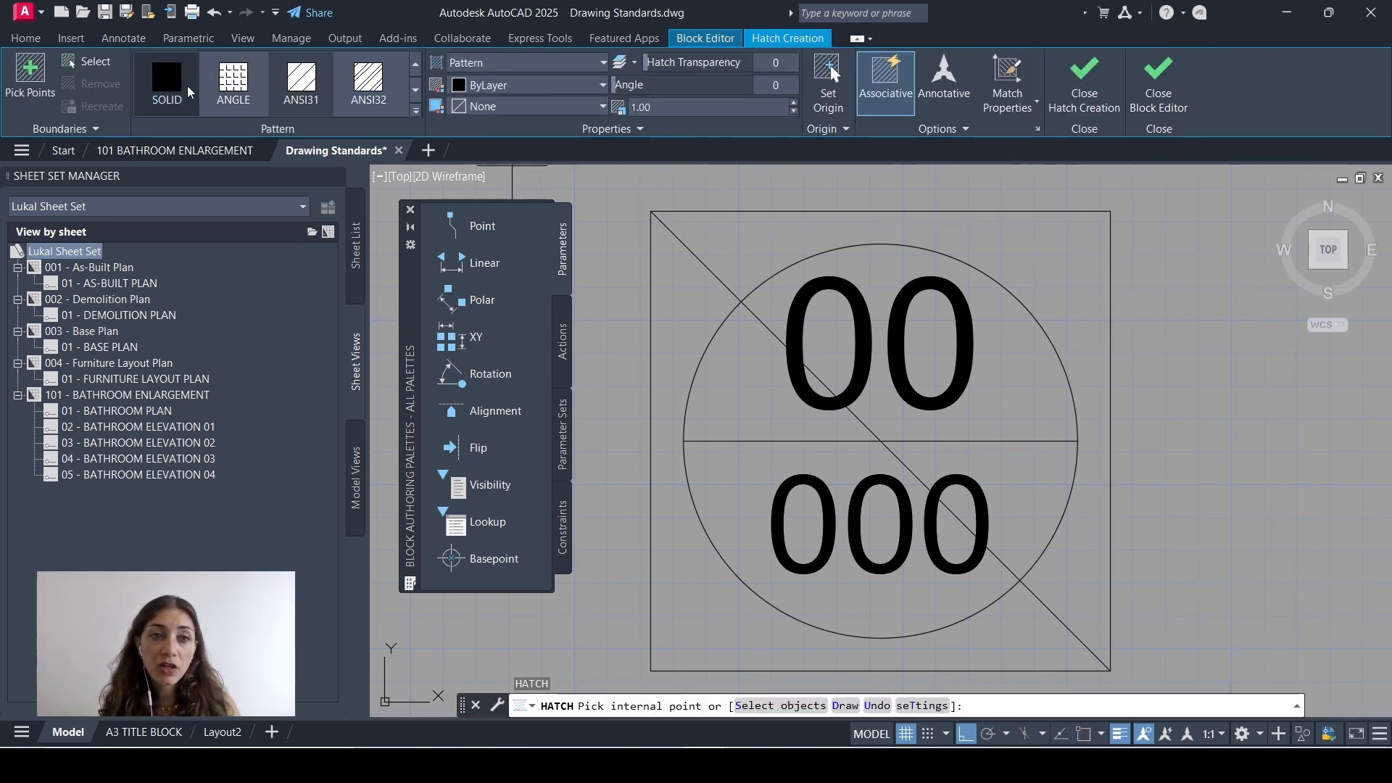
pyautogui.click(167, 80)
pyautogui.click(1028, 241)
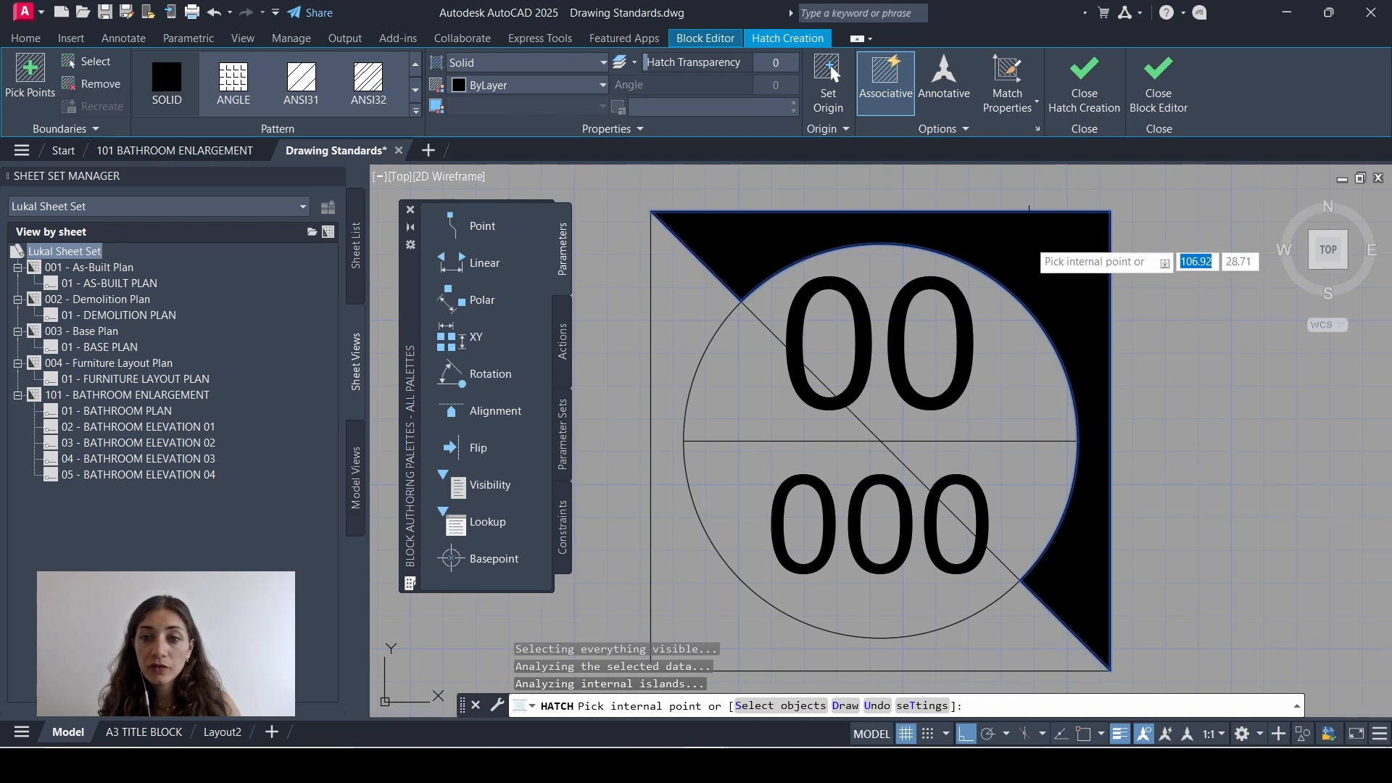
pyautogui.press('Escape')
pyautogui.click(754, 314)
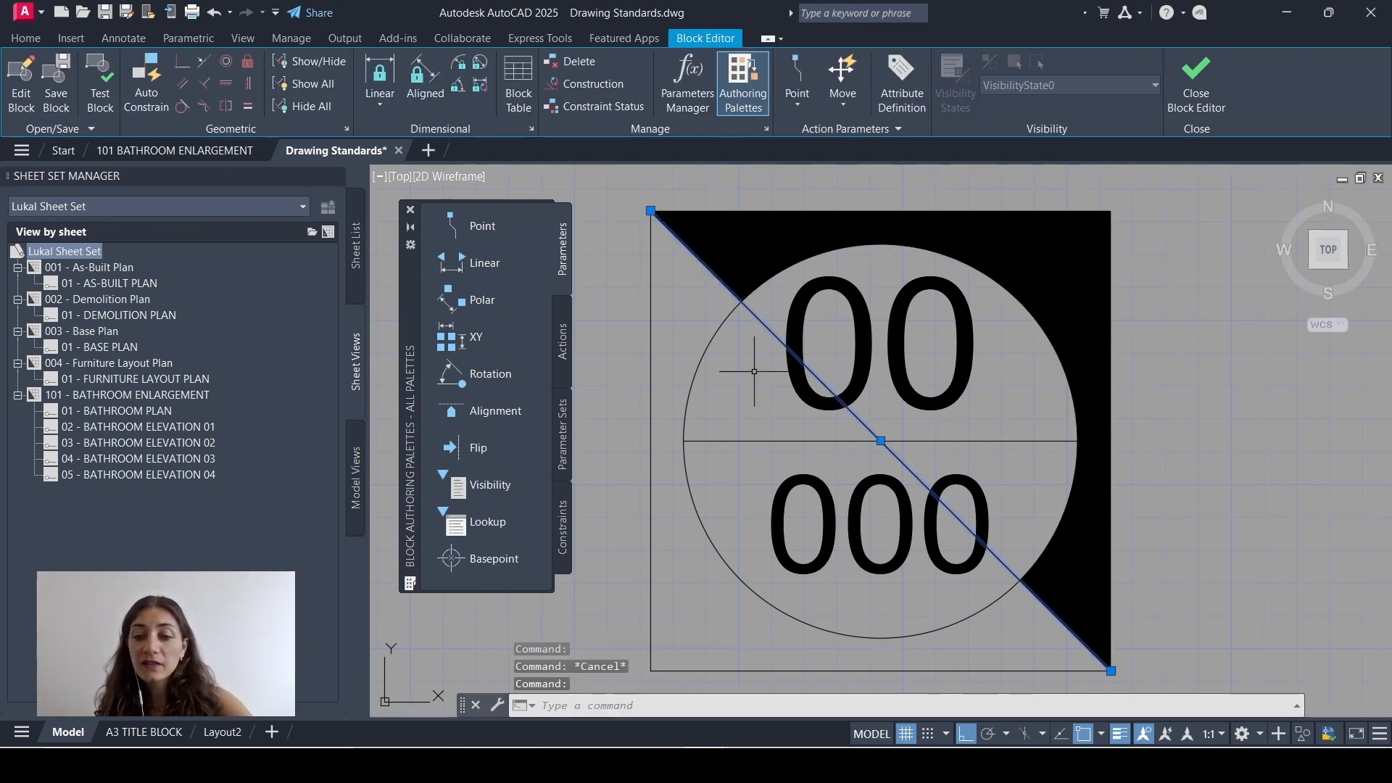
pyautogui.press('Delete')
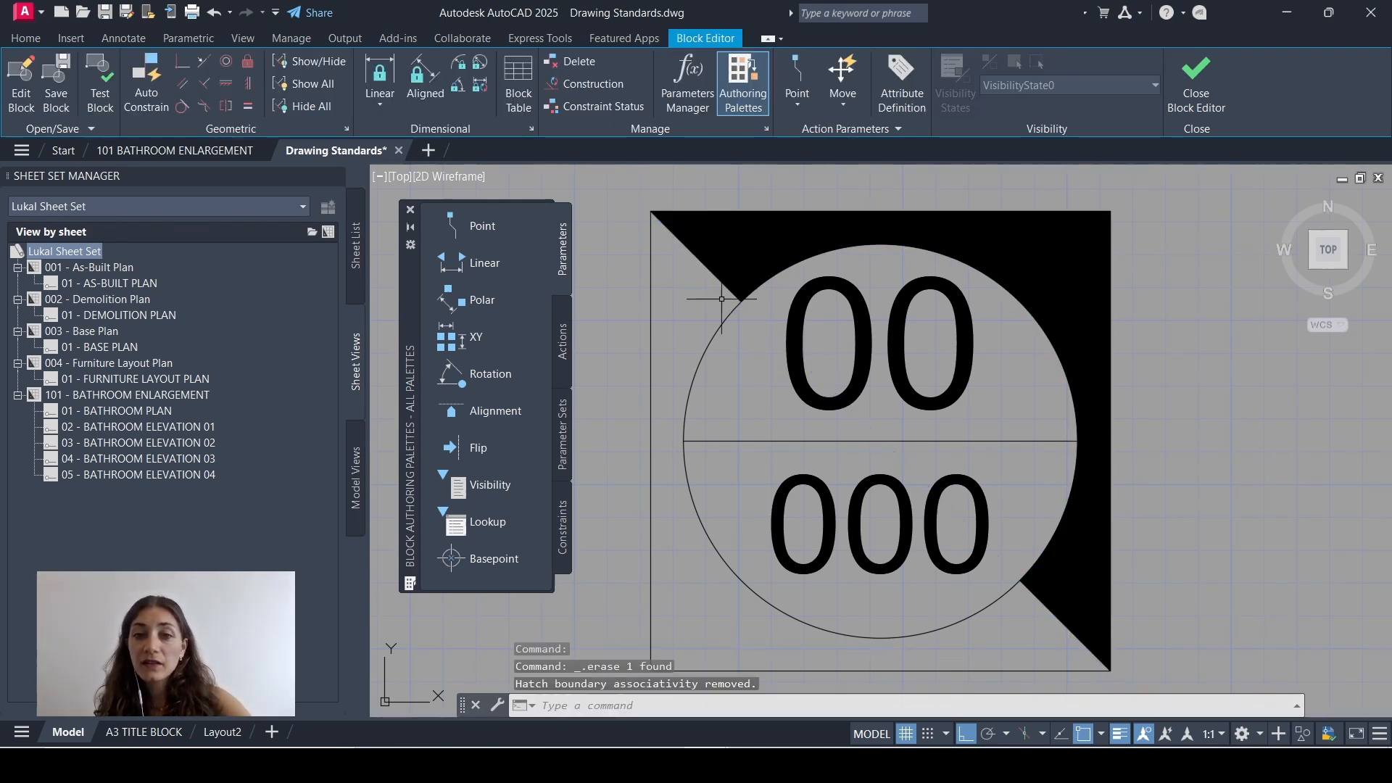
# Rotate the square and the solid hatch 45 degrees about the circle's center
pyautogui.click(650, 249)
pyautogui.click(708, 227)
pyautogui.click(656, 283)
pyautogui.write('R')
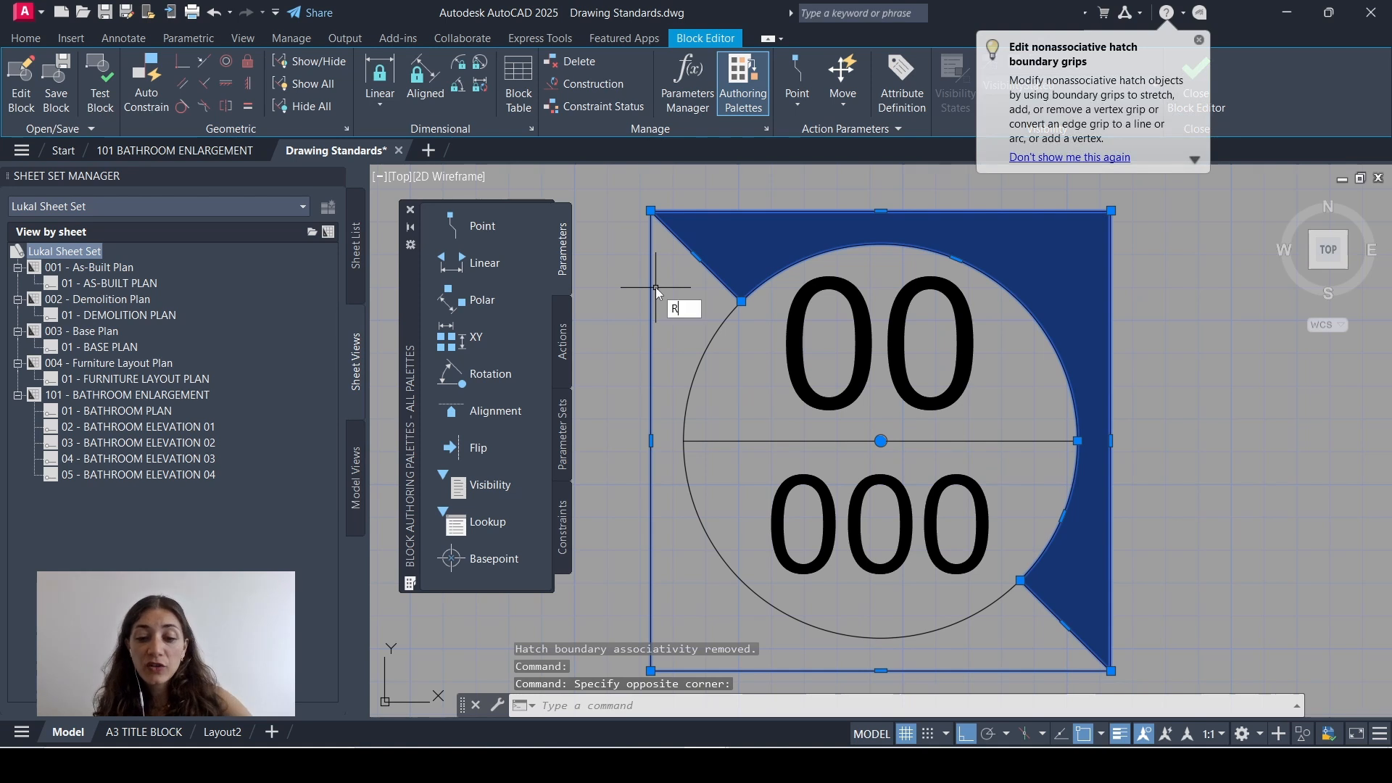
pyautogui.write('O')
pyautogui.press('Return')
pyautogui.click(881, 440)
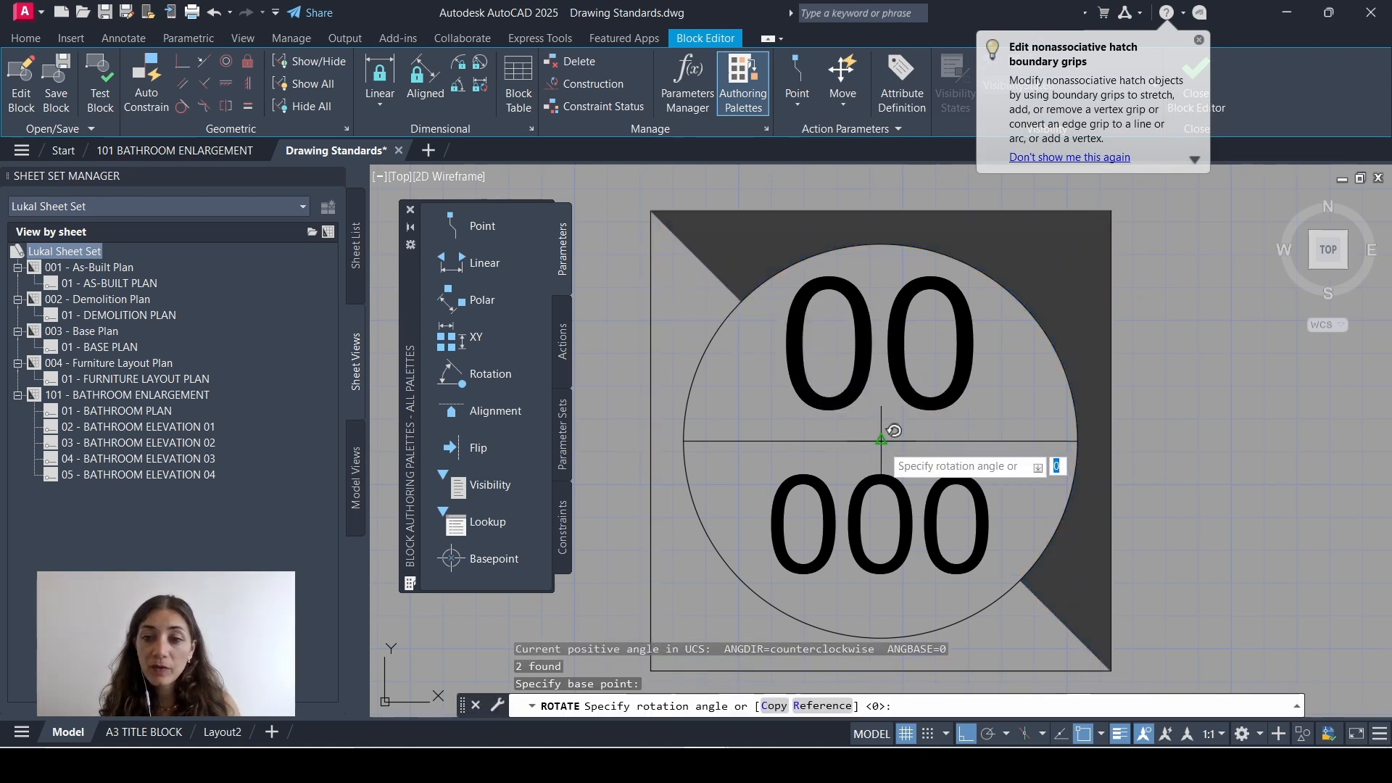
pyautogui.write('45')
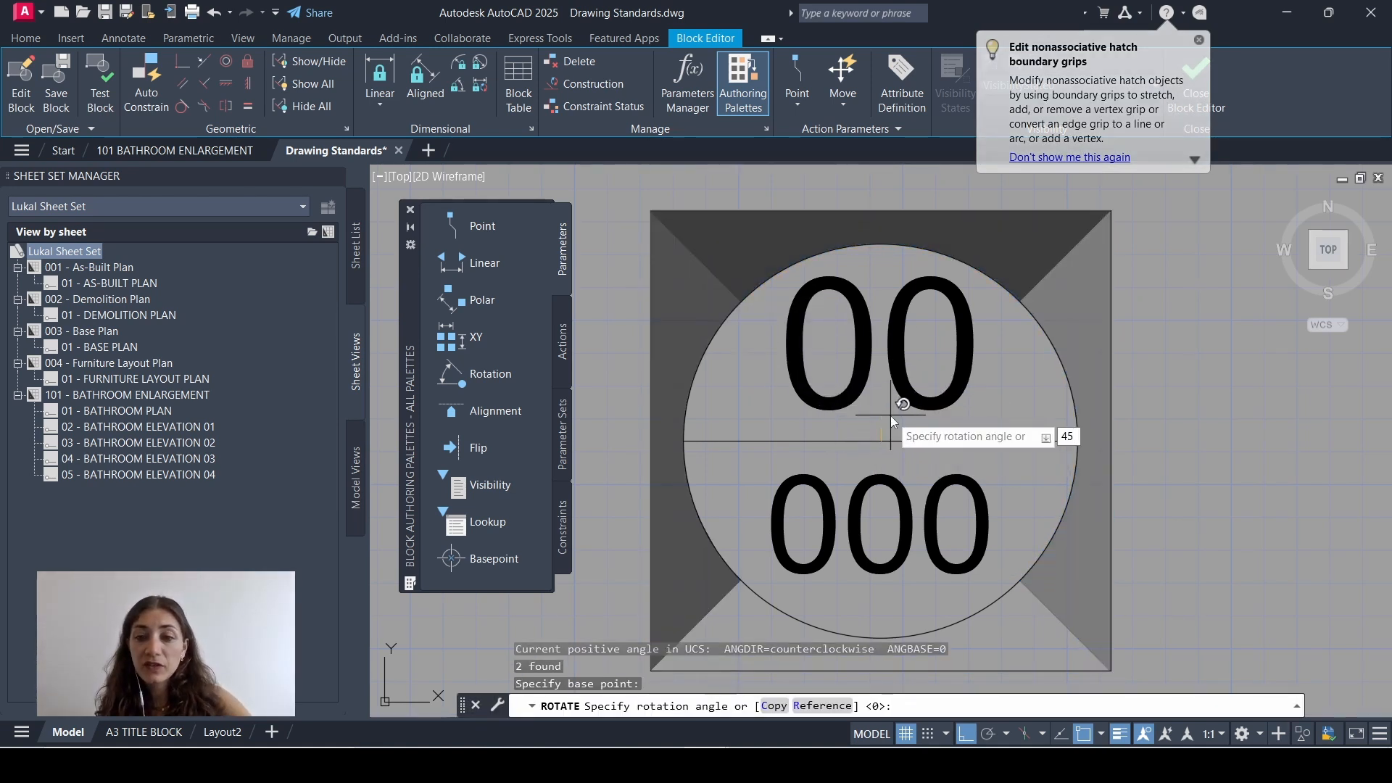
pyautogui.press('Return')
pyautogui.scroll(-2, 870, 446)
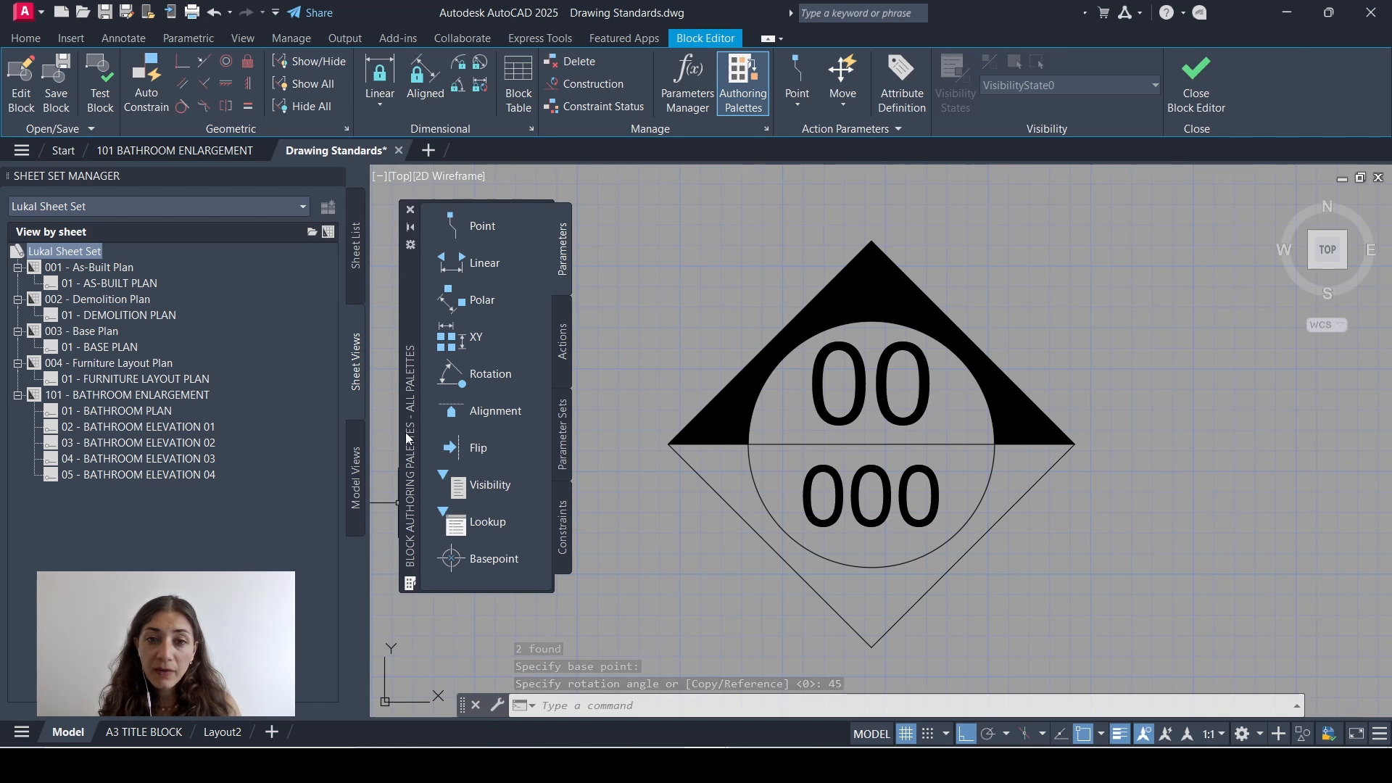
# Add a Rotation parameter based at the circle's center, with its radius reaching the diamond's top vertex and a default angle of 0
pyautogui.click(491, 374)
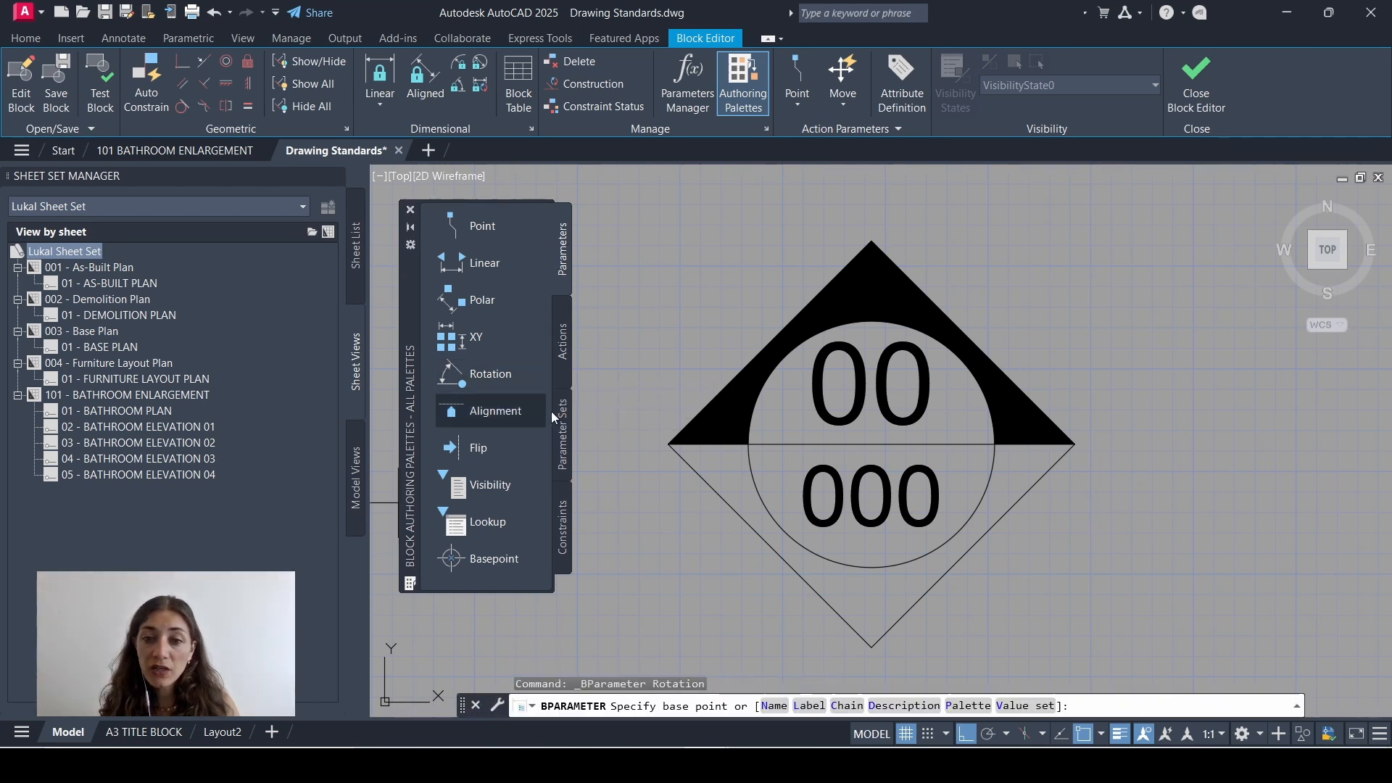
pyautogui.click(872, 443)
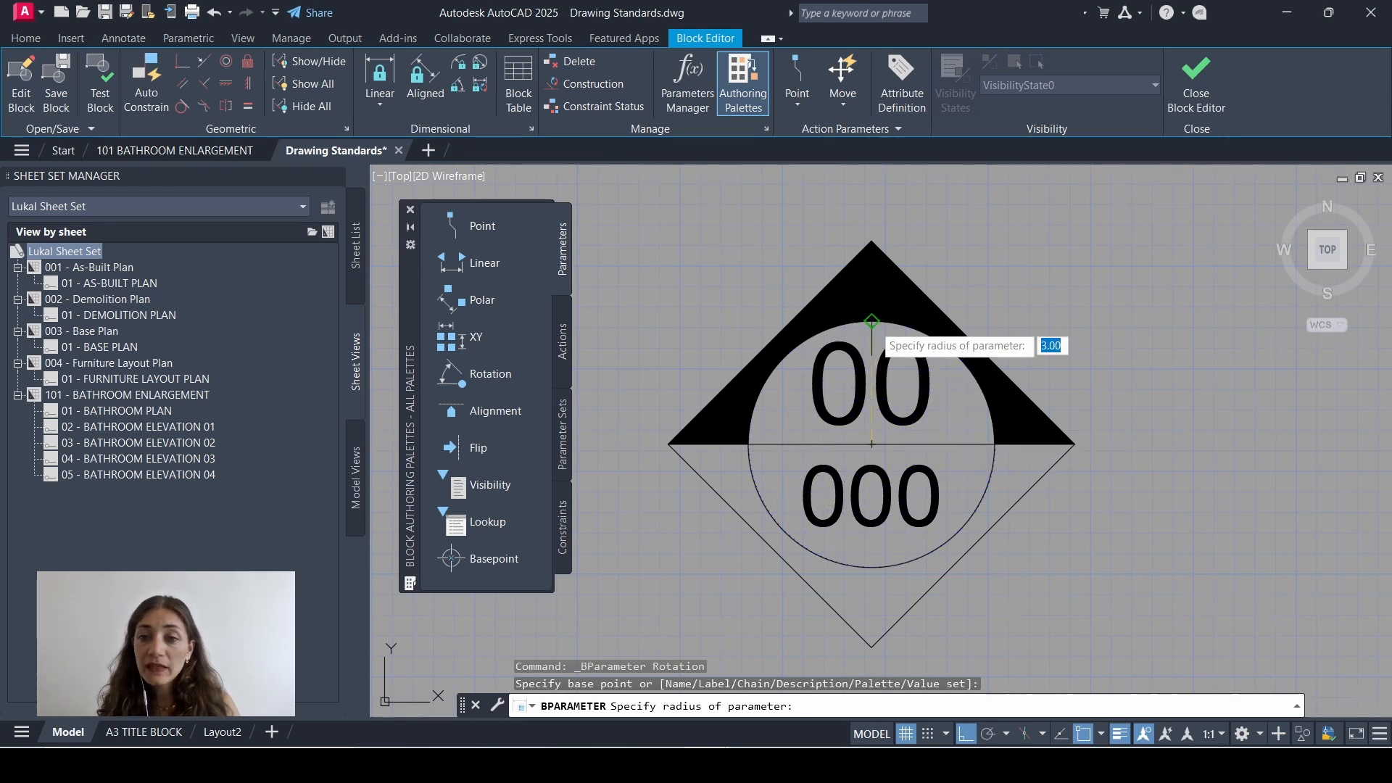
pyautogui.click(871, 240)
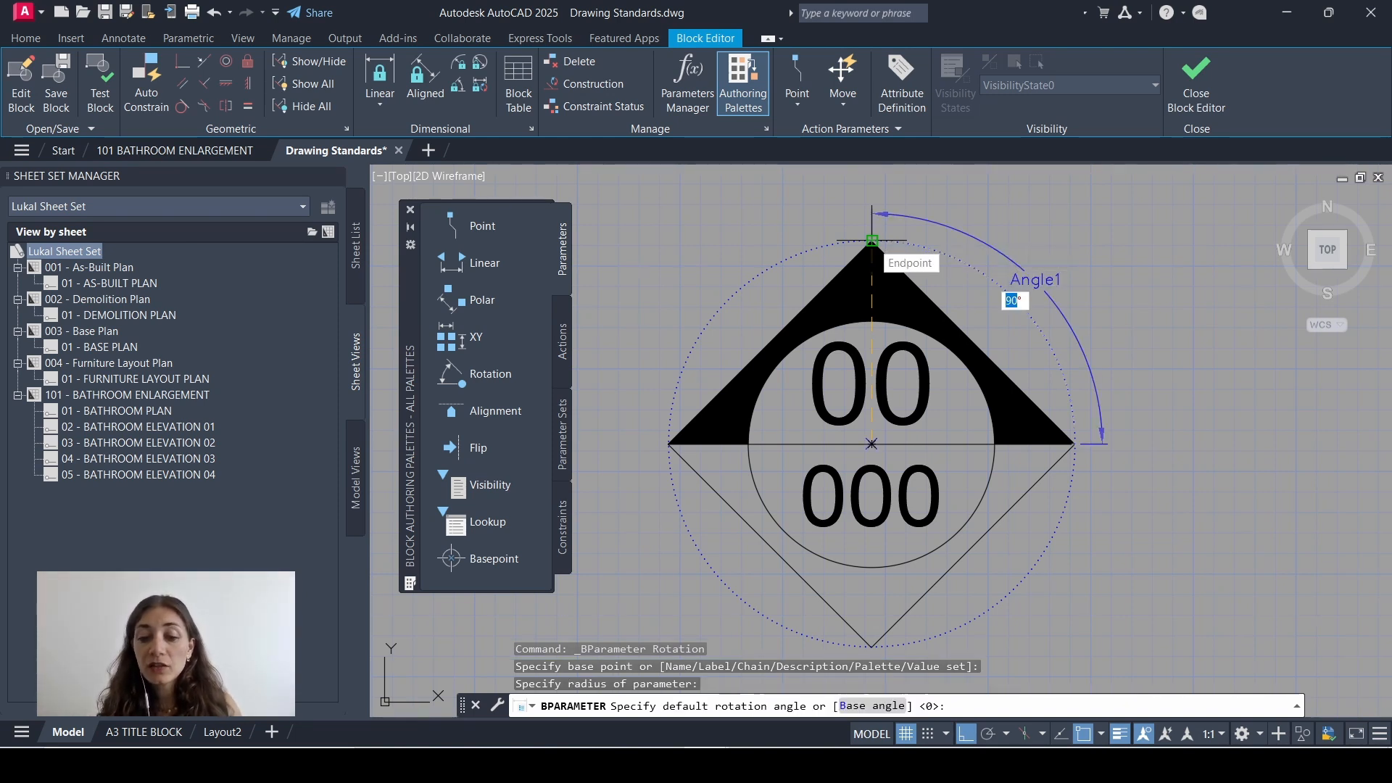
pyautogui.click(1076, 444)
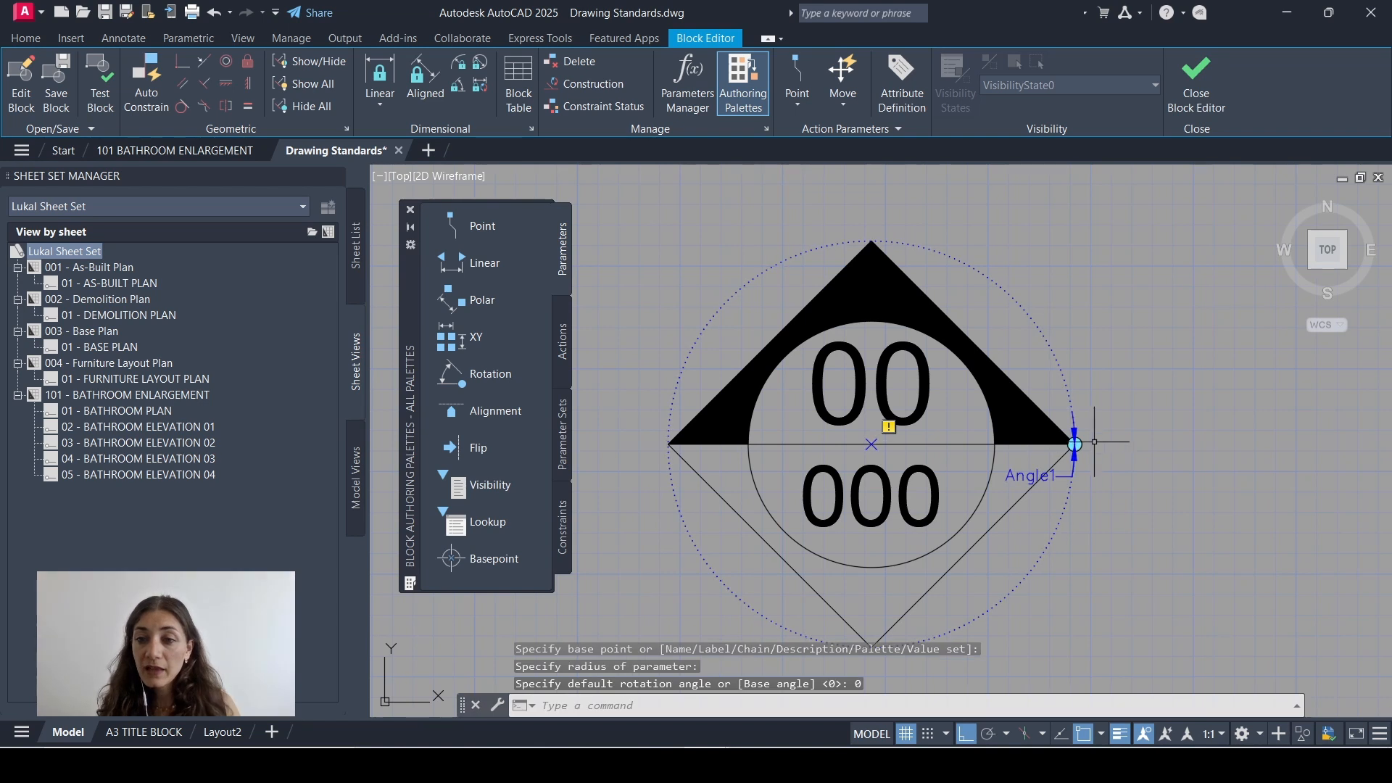
# Rotate the Angle1 parameter 90 degrees about the circle's center and delete the diamond outline
pyautogui.click(1058, 474)
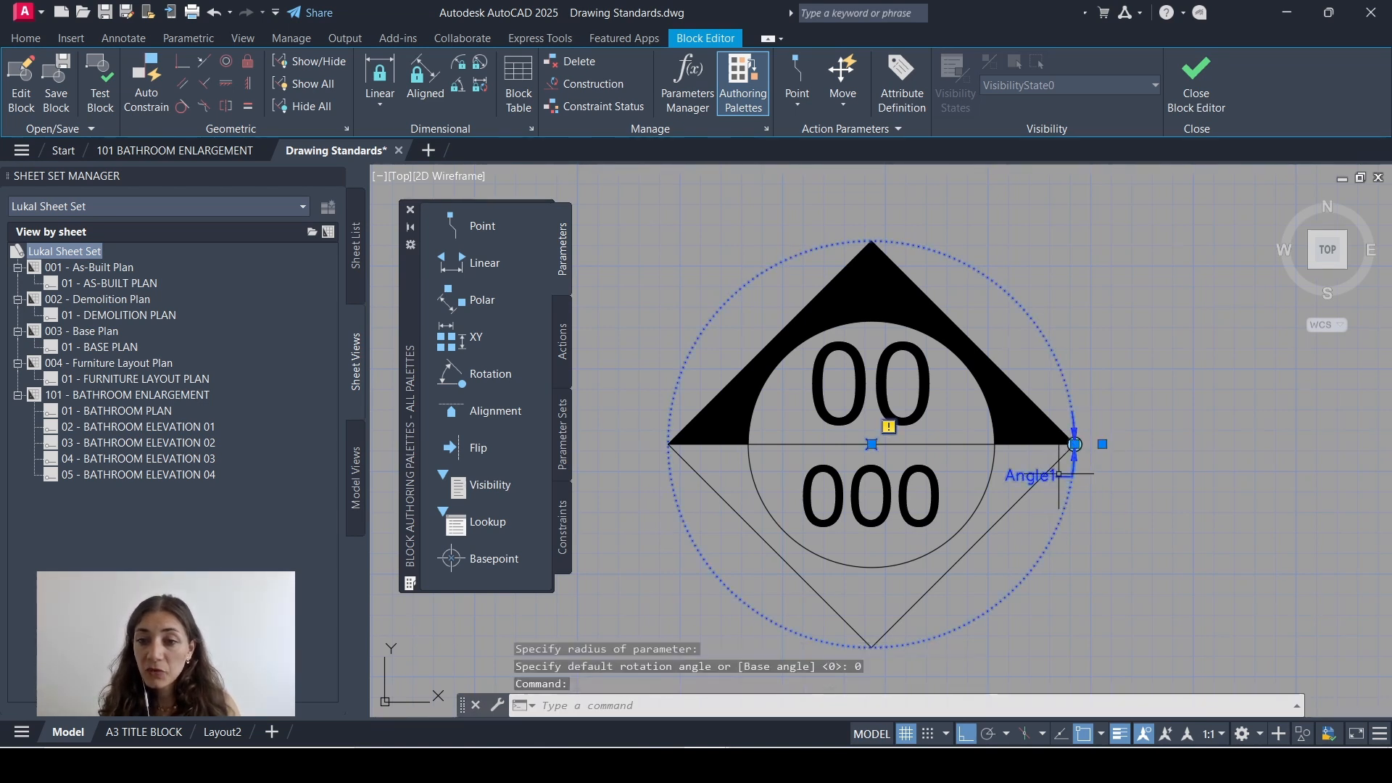
pyautogui.click(1039, 377)
pyautogui.click(1116, 490)
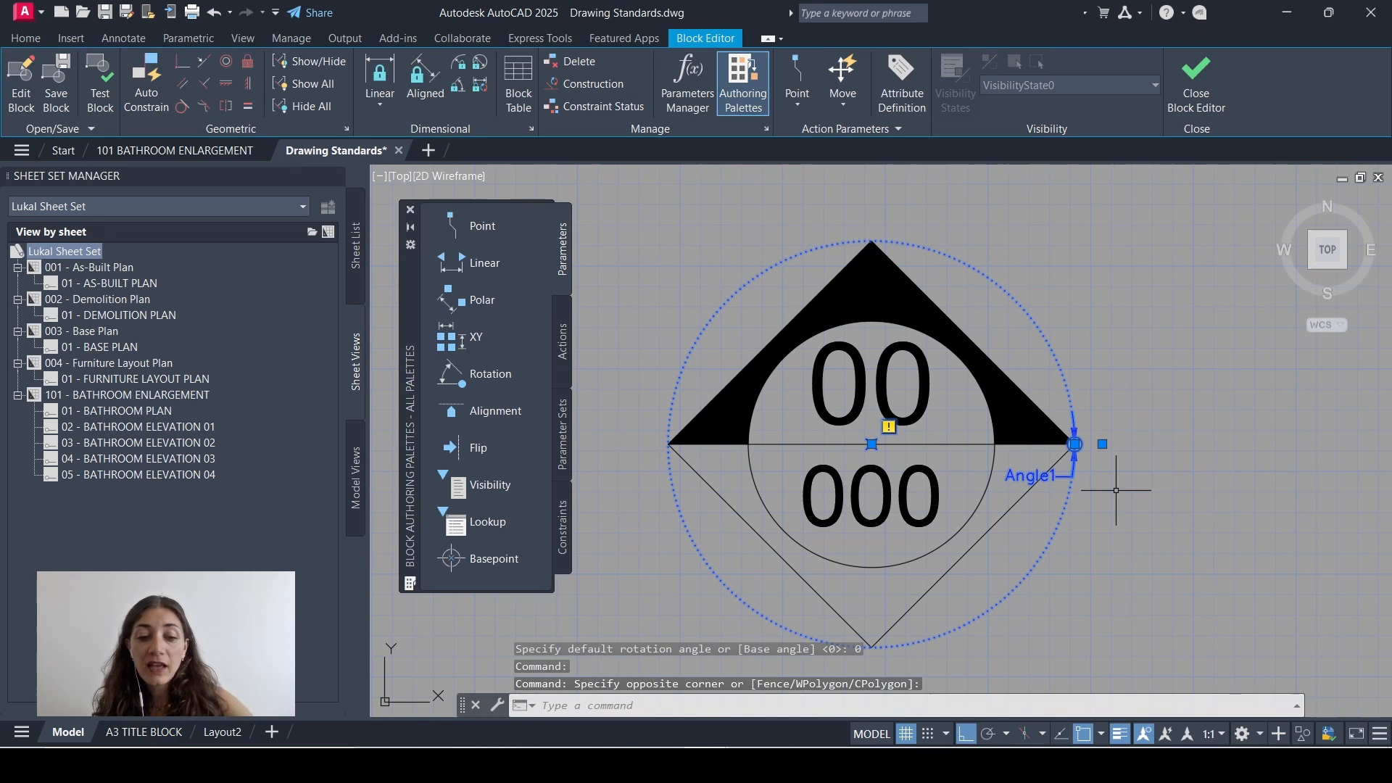
pyautogui.write('RO')
pyautogui.press('Return')
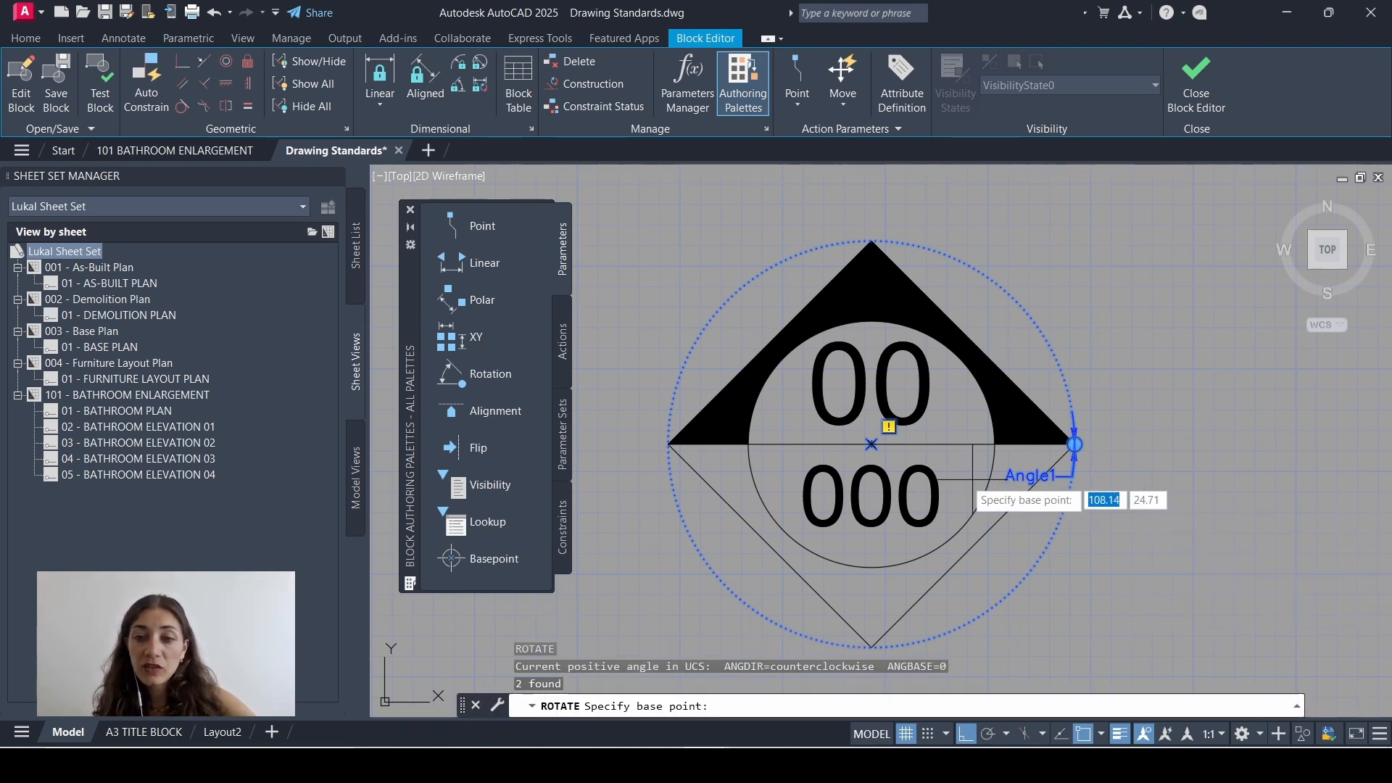
pyautogui.click(871, 445)
pyautogui.write('90')
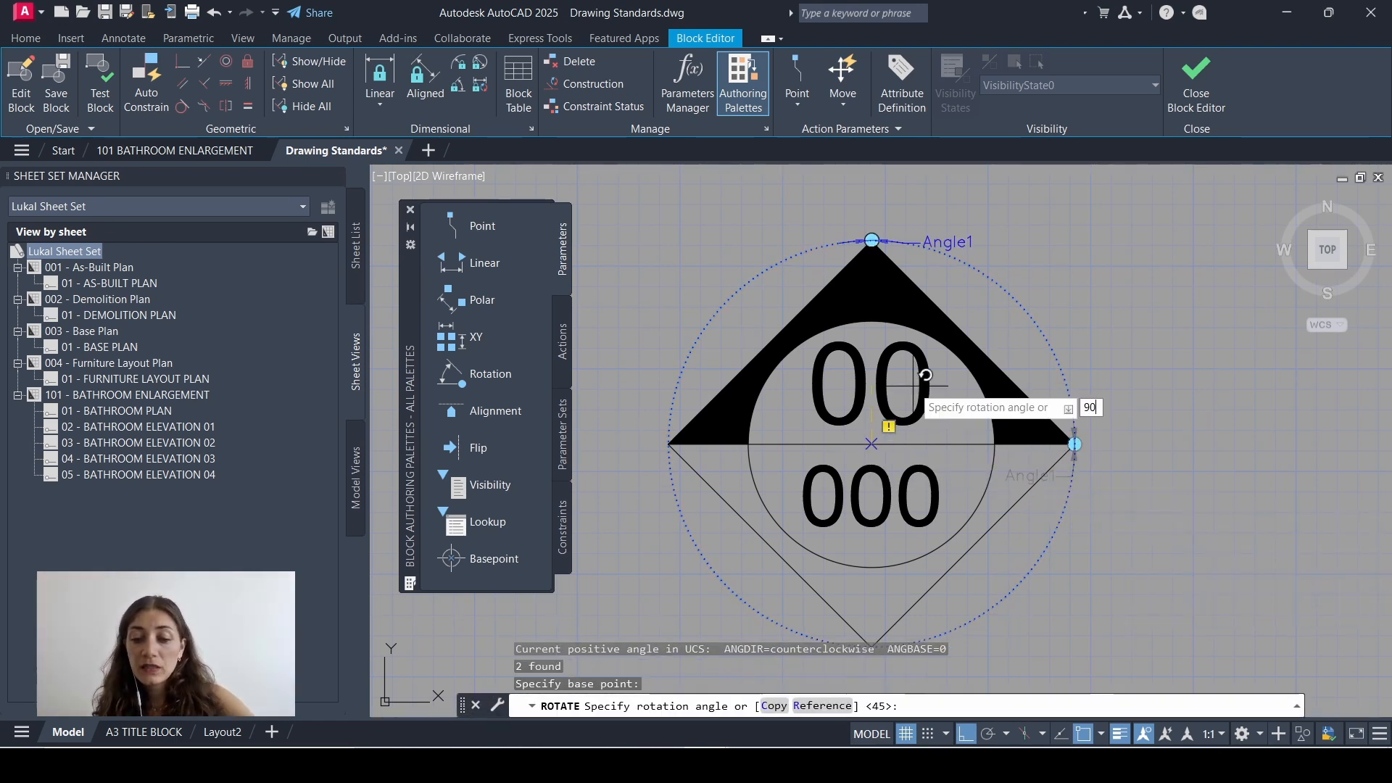
pyautogui.press('Return')
pyautogui.click(1037, 483)
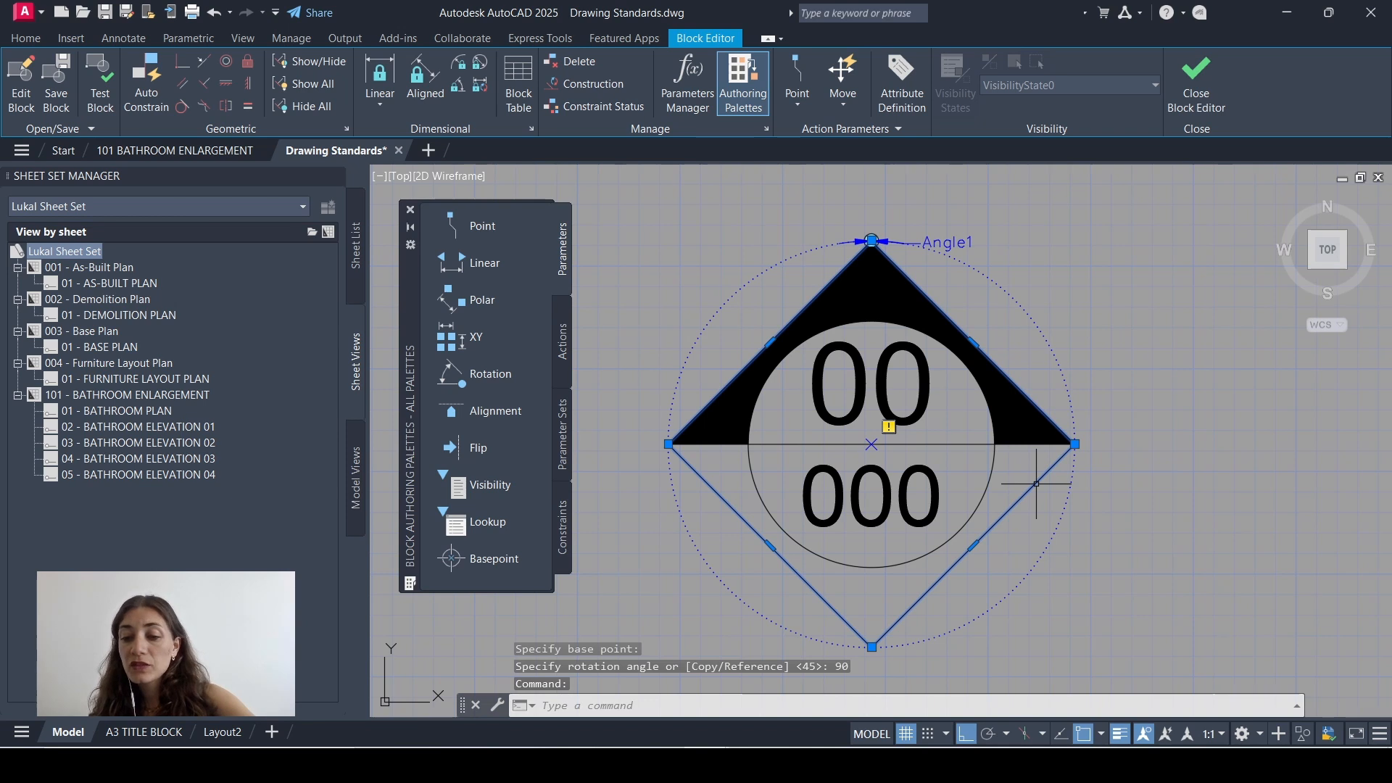
pyautogui.press('Delete')
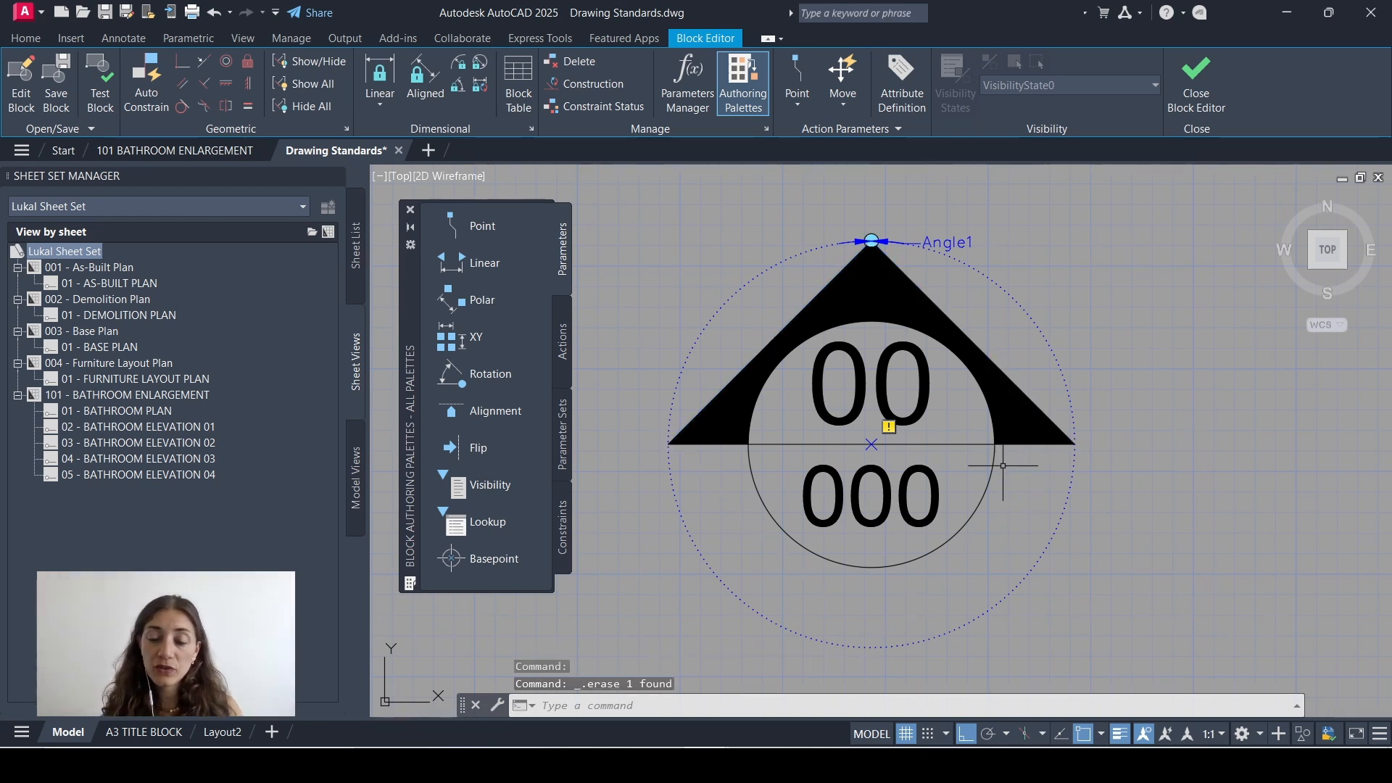
# Add a Rotate action to the Angle1 parameter with the solid arrow hatch as its selection set
pyautogui.click(564, 341)
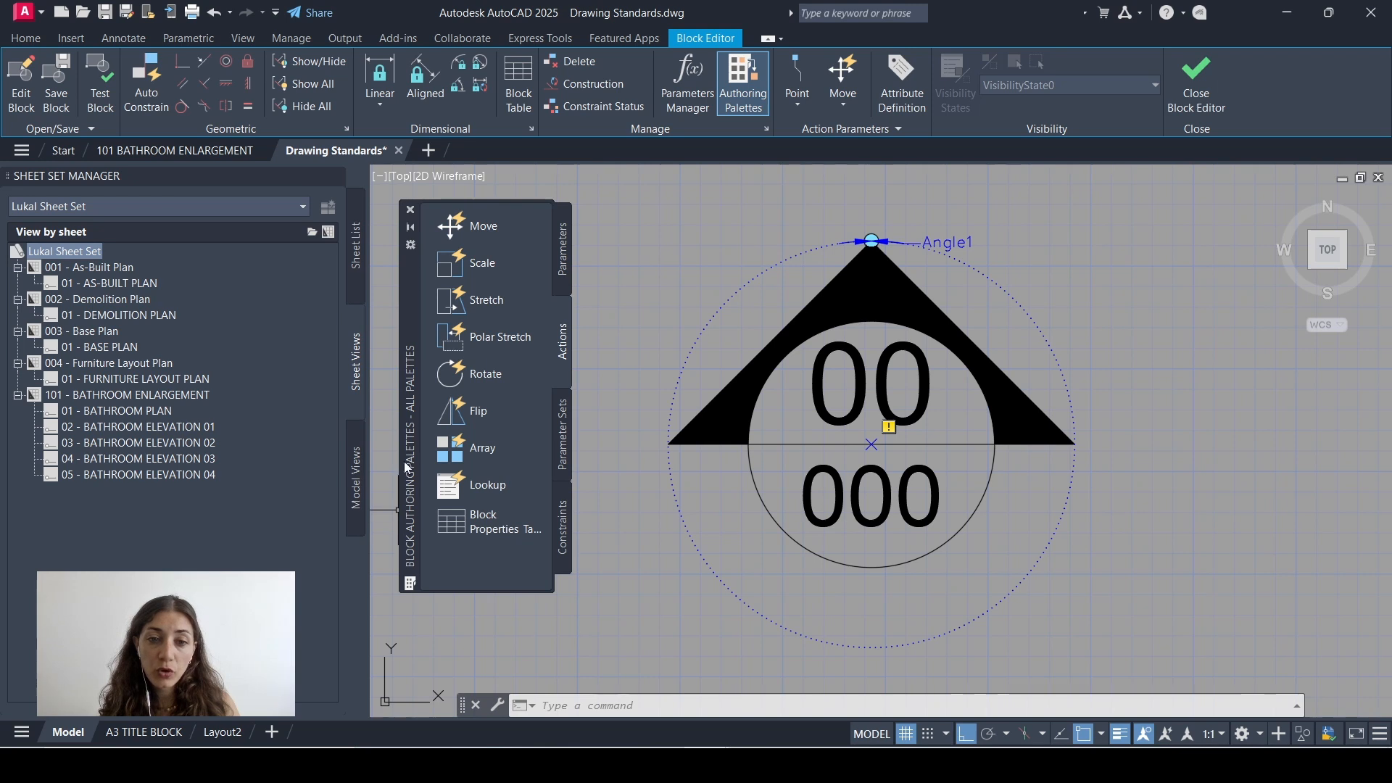
pyautogui.click(489, 373)
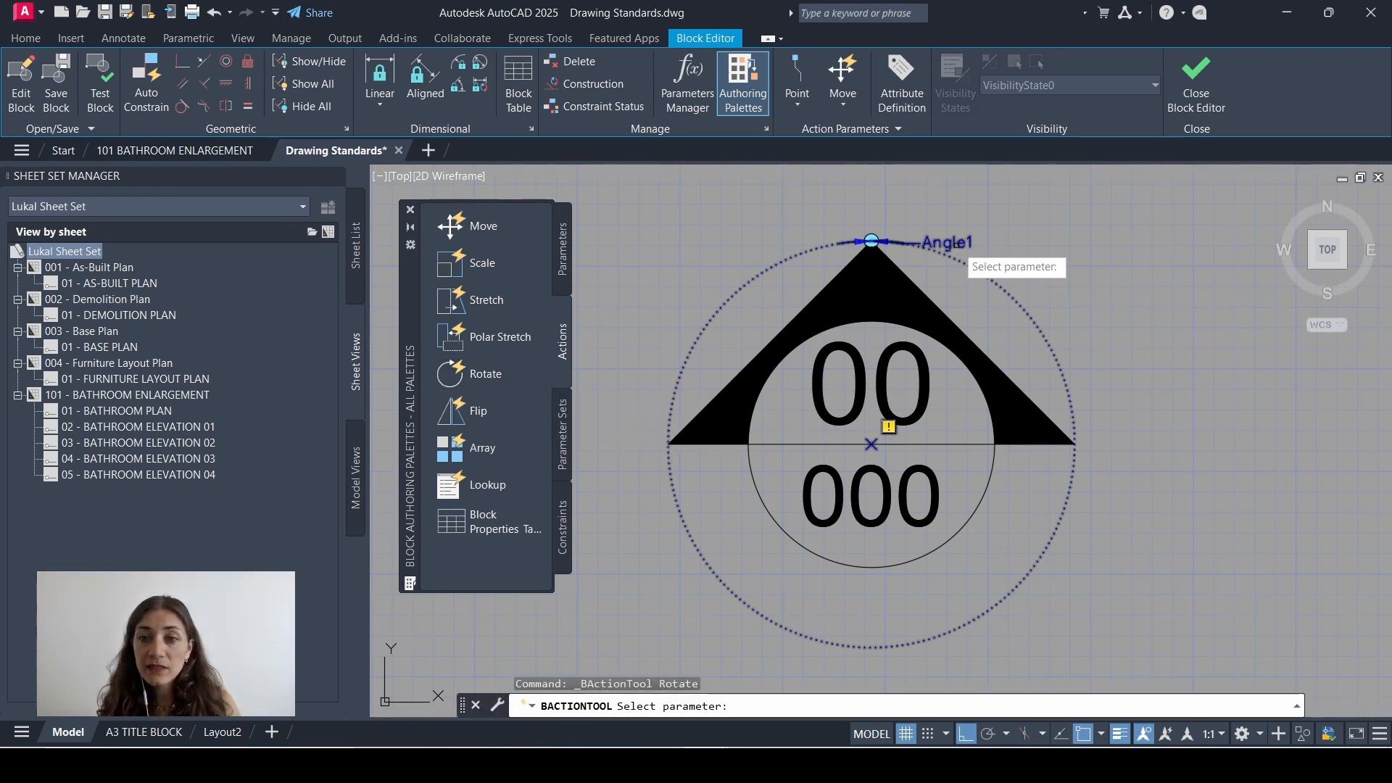
pyautogui.click(943, 245)
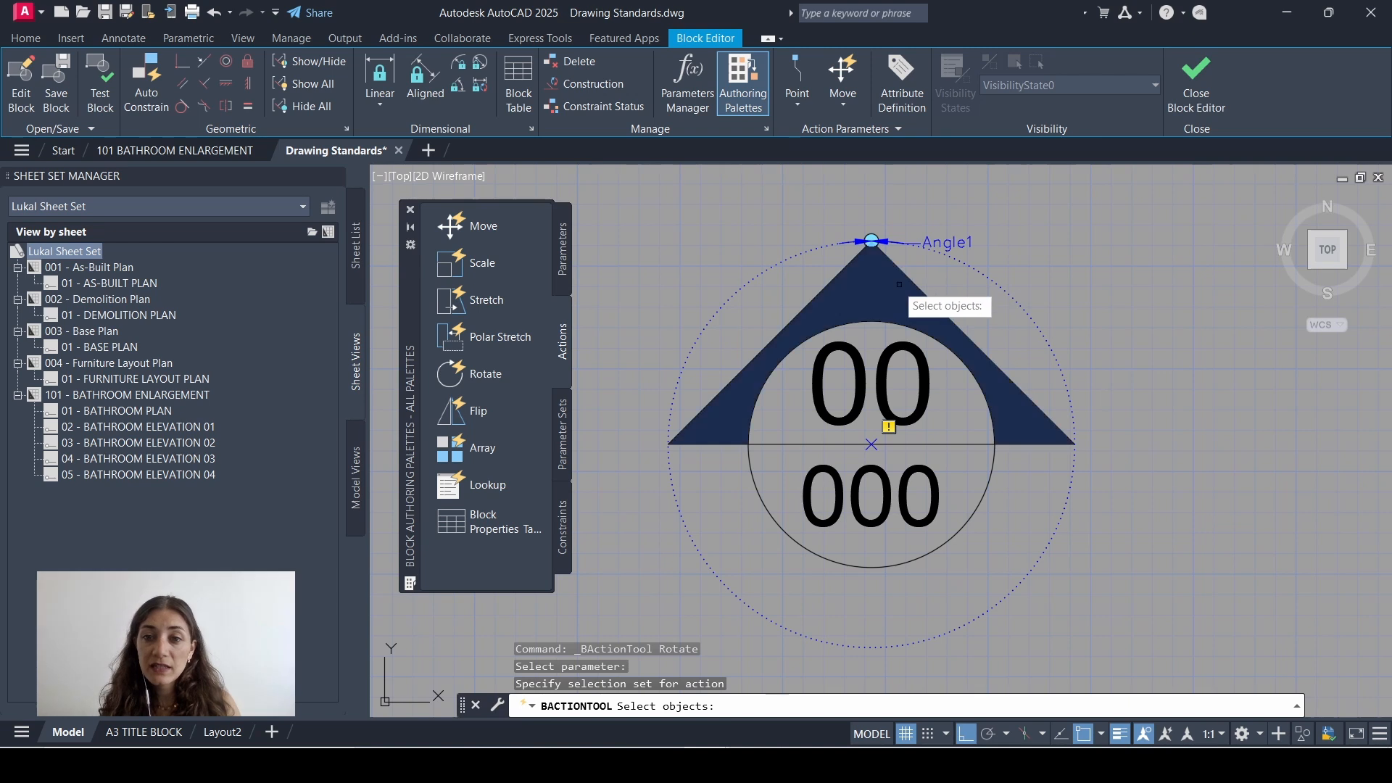
pyautogui.click(873, 289)
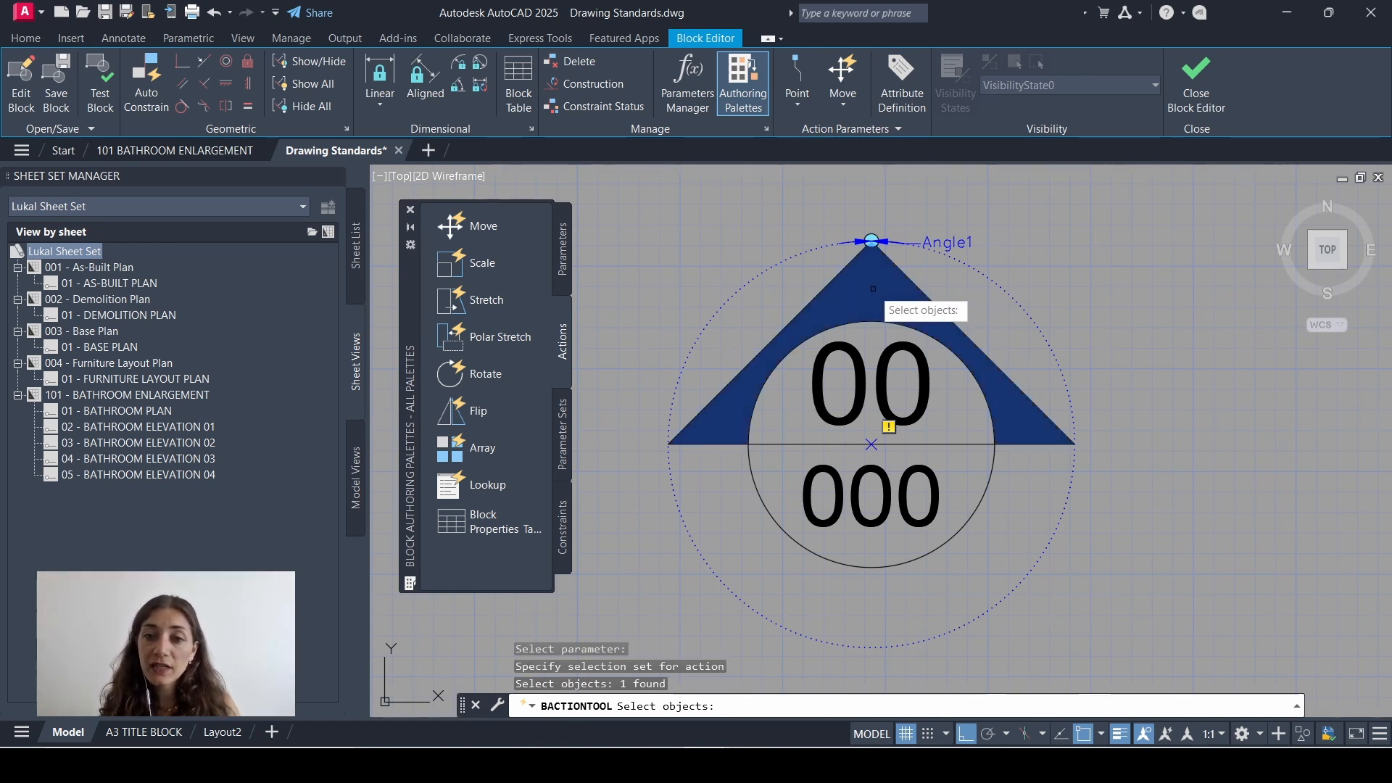
pyautogui.press('Return')
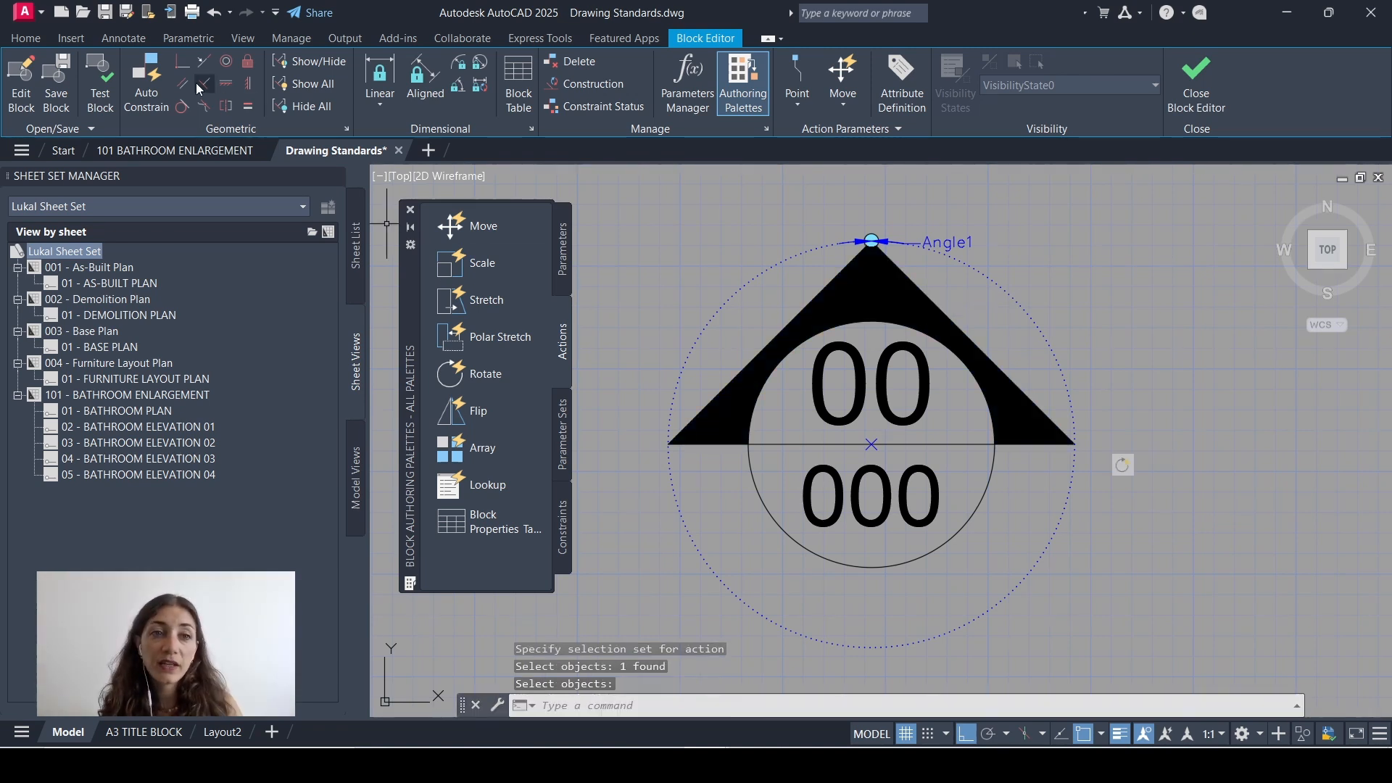
# Test the block by rotating its arrow grip with Ortho off, cancel the rotation and close the test window
pyautogui.click(103, 98)
pyautogui.click(820, 386)
pyautogui.click(801, 387)
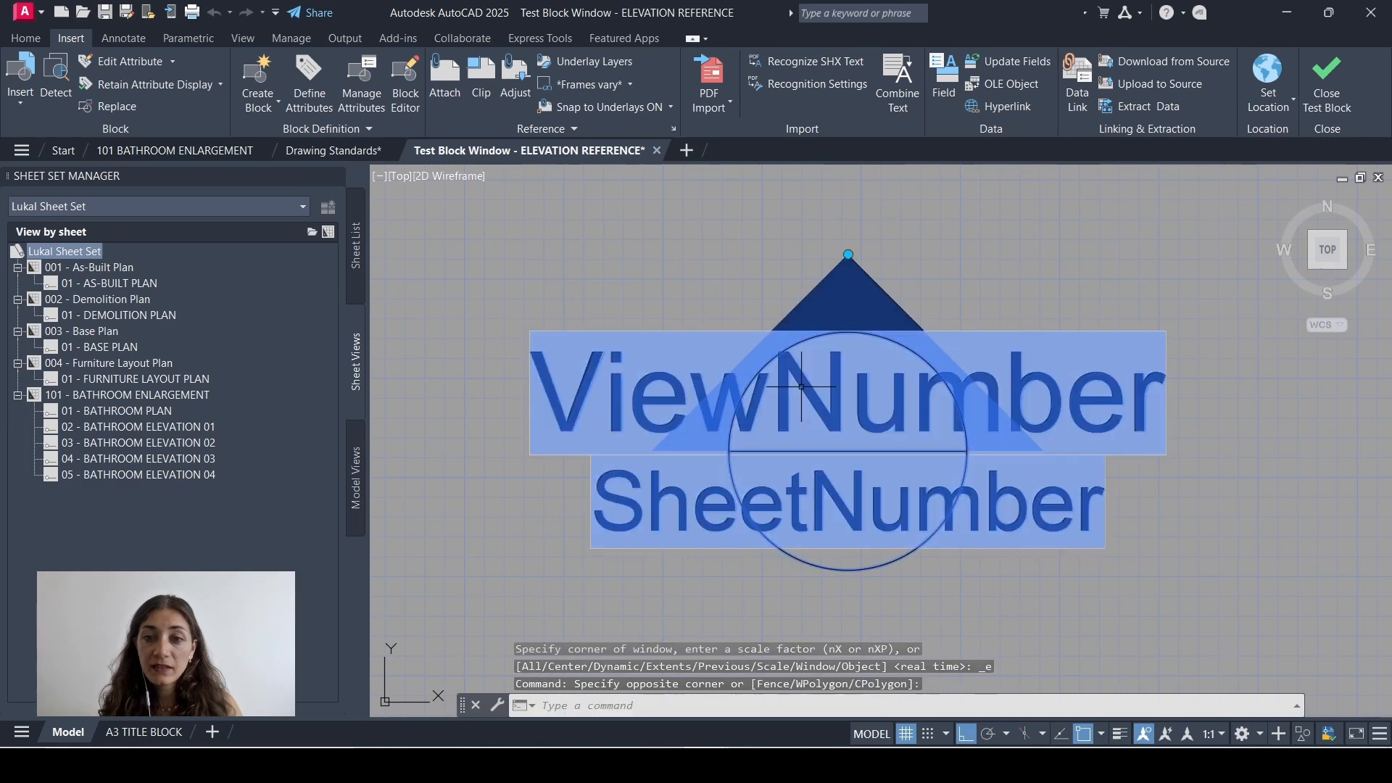
pyautogui.click(848, 254)
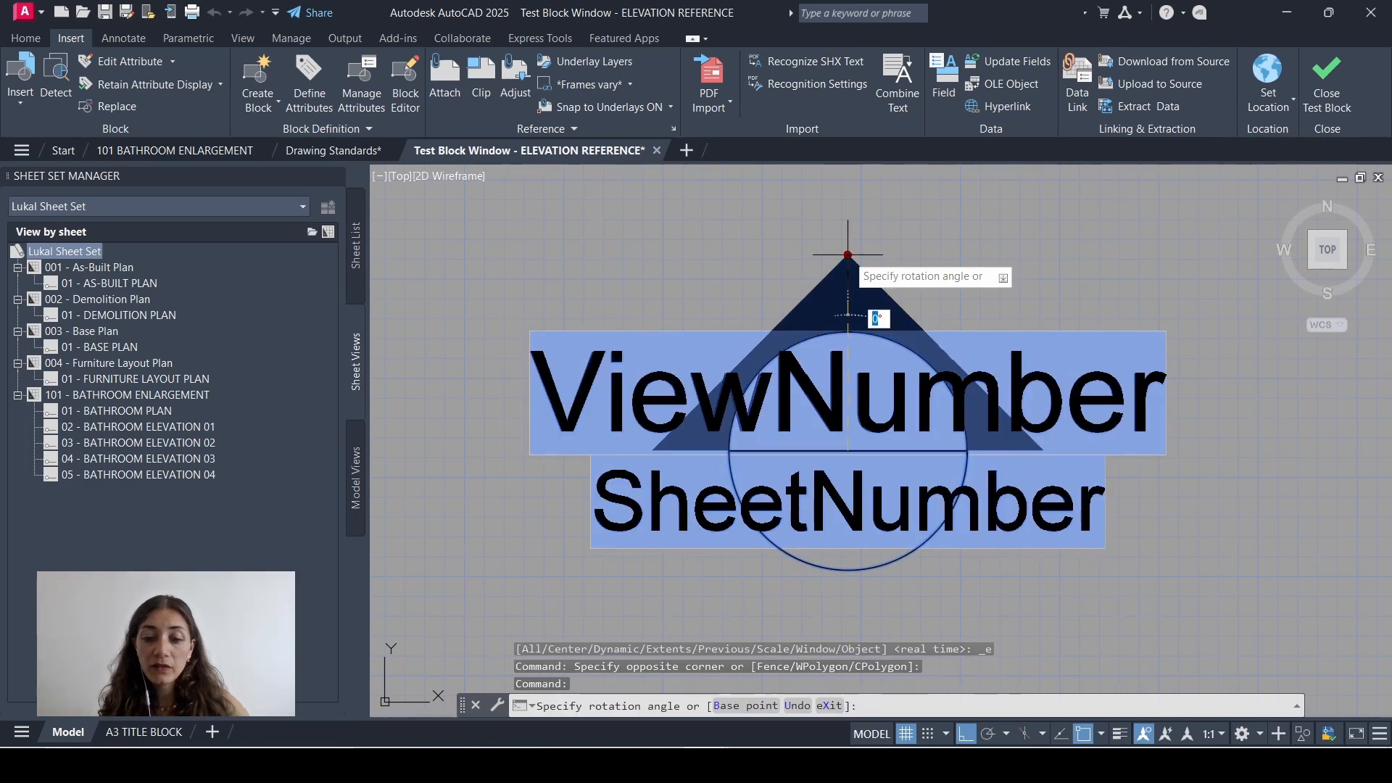
pyautogui.press('F8')
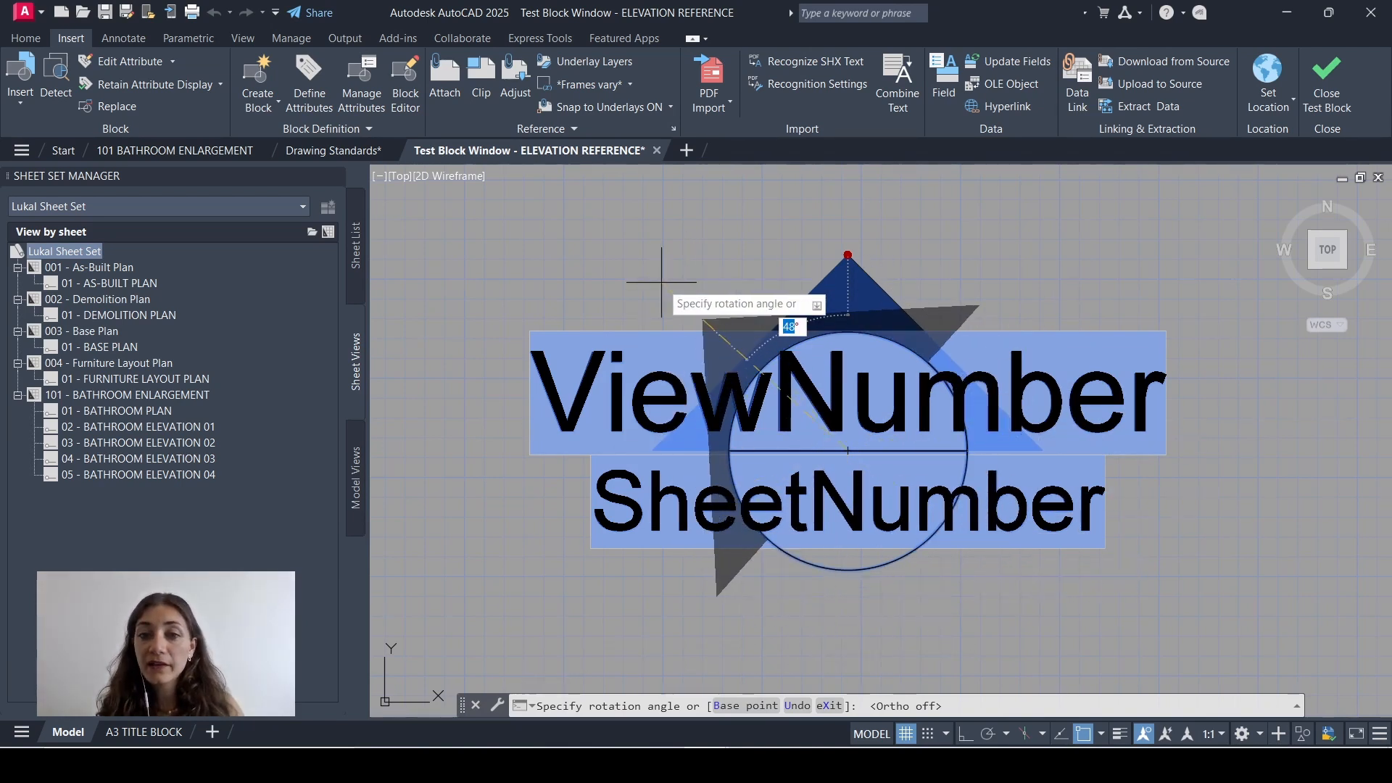
pyautogui.press('Escape')
pyautogui.click(1342, 90)
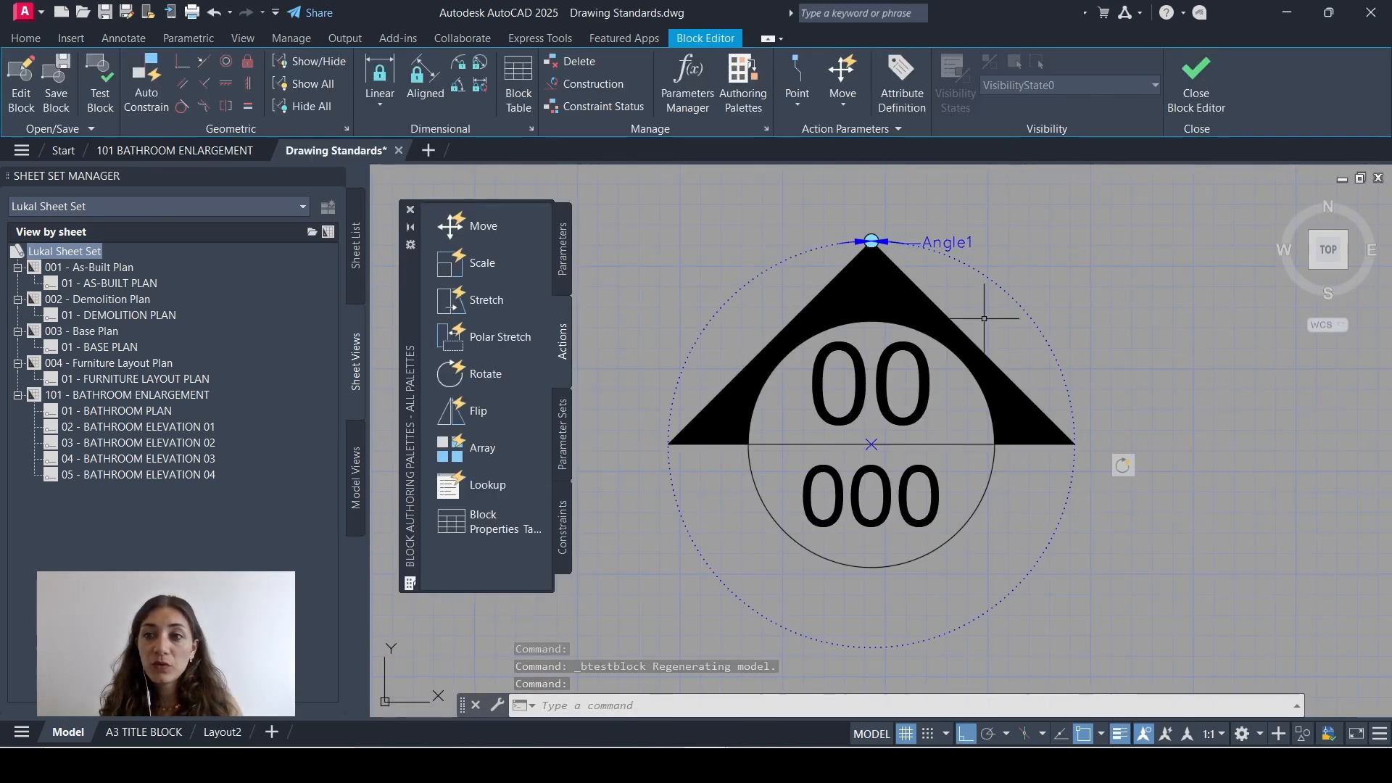
# Place a Basepoint parameter at the circle's center and close the Block Editor, saving the changes to ELEVATION REFERENCE
pyautogui.click(565, 257)
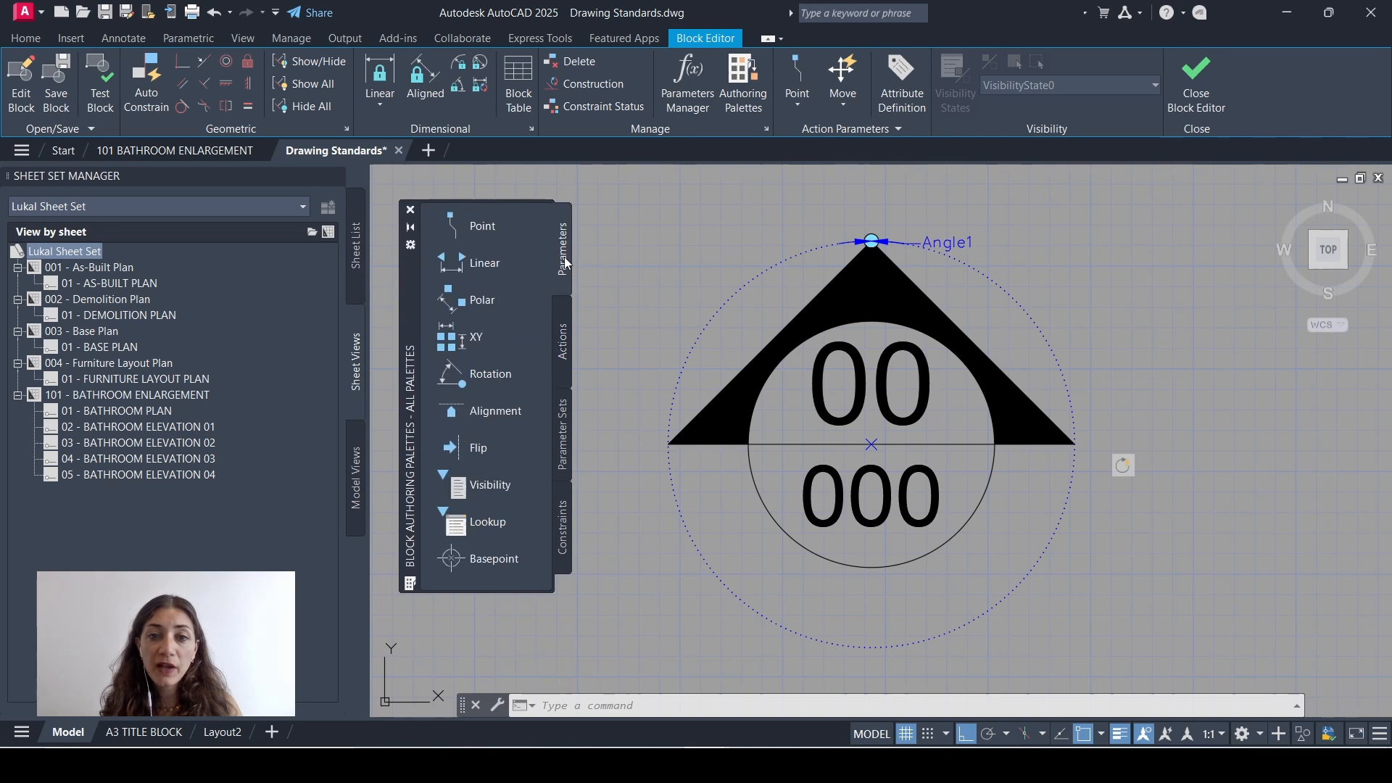
pyautogui.click(491, 562)
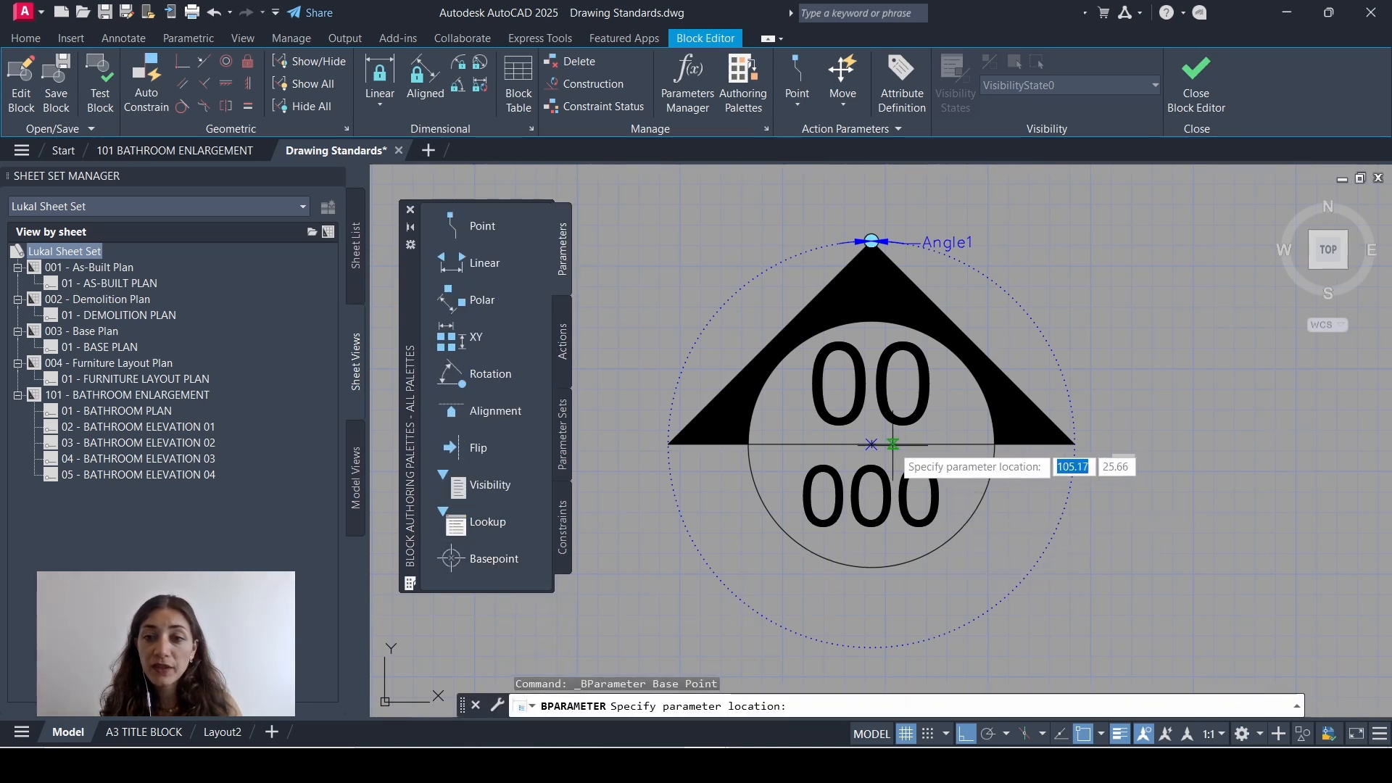
pyautogui.click(1196, 80)
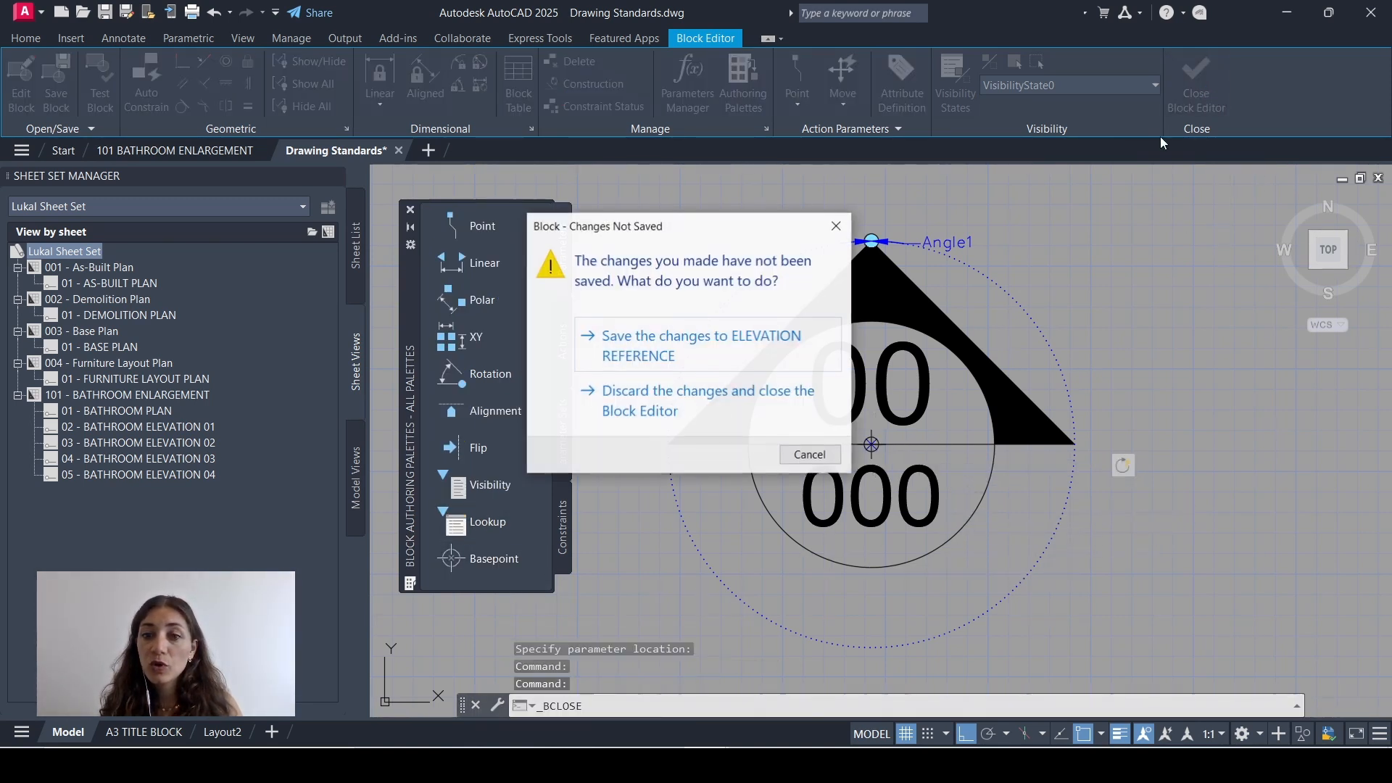
pyautogui.click(725, 335)
# Delete the elevation block instance at the corner of the A3 TITLE BLOCK sheet
pyautogui.scroll(-3, 746, 367)
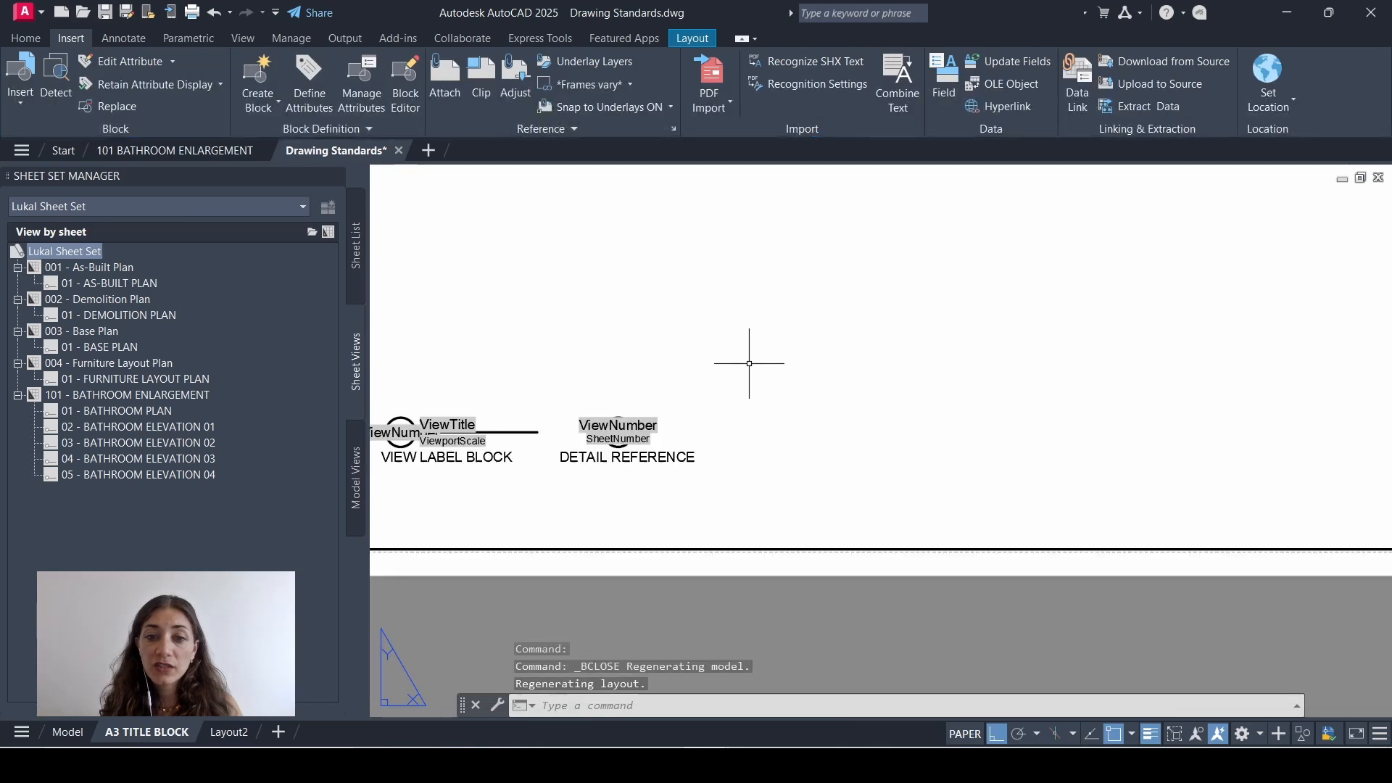
pyautogui.scroll(4, 775, 454)
pyautogui.click(608, 516)
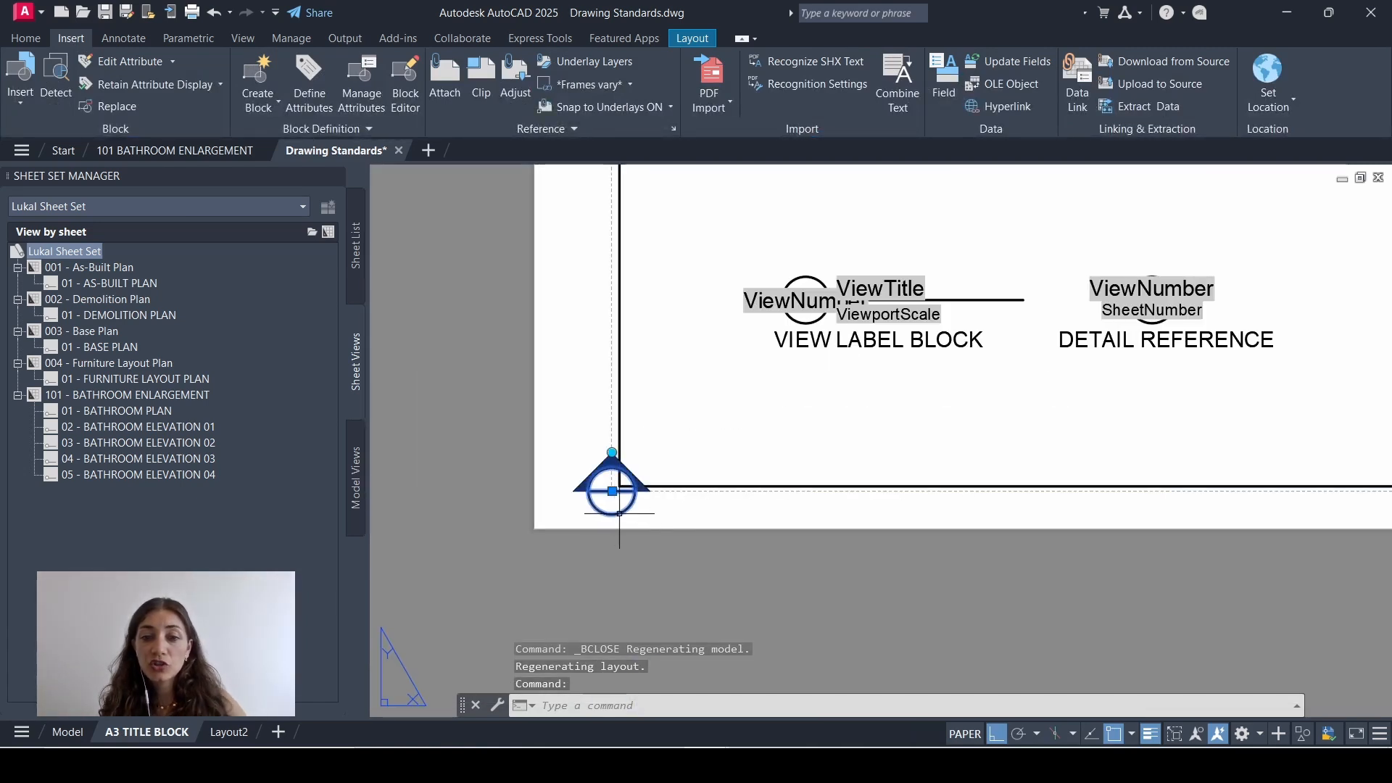
pyautogui.press('Delete')
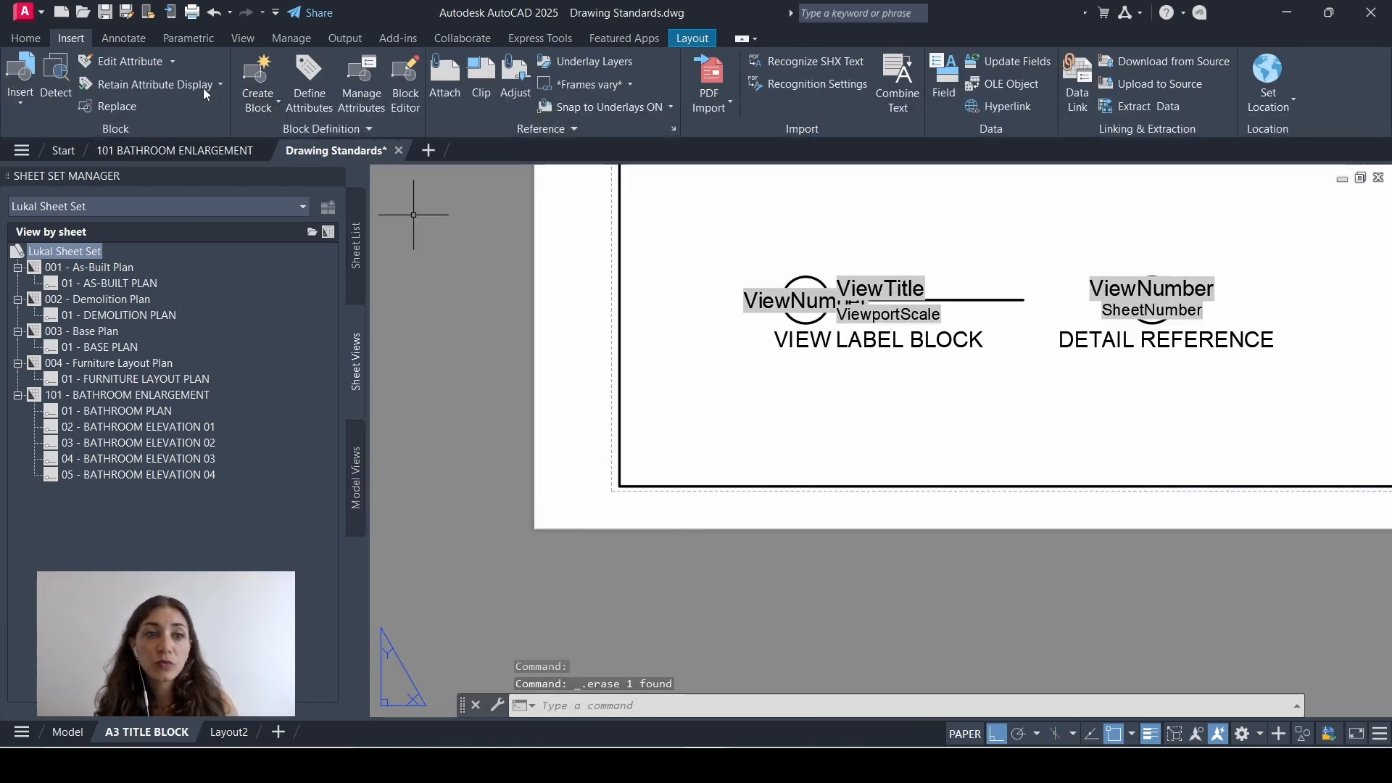
# Insert the ELEVATION REFERENCE block beside the DETAIL REFERENCE symbol on the sheet
pyautogui.click(21, 81)
pyautogui.scroll(-1, 142, 211)
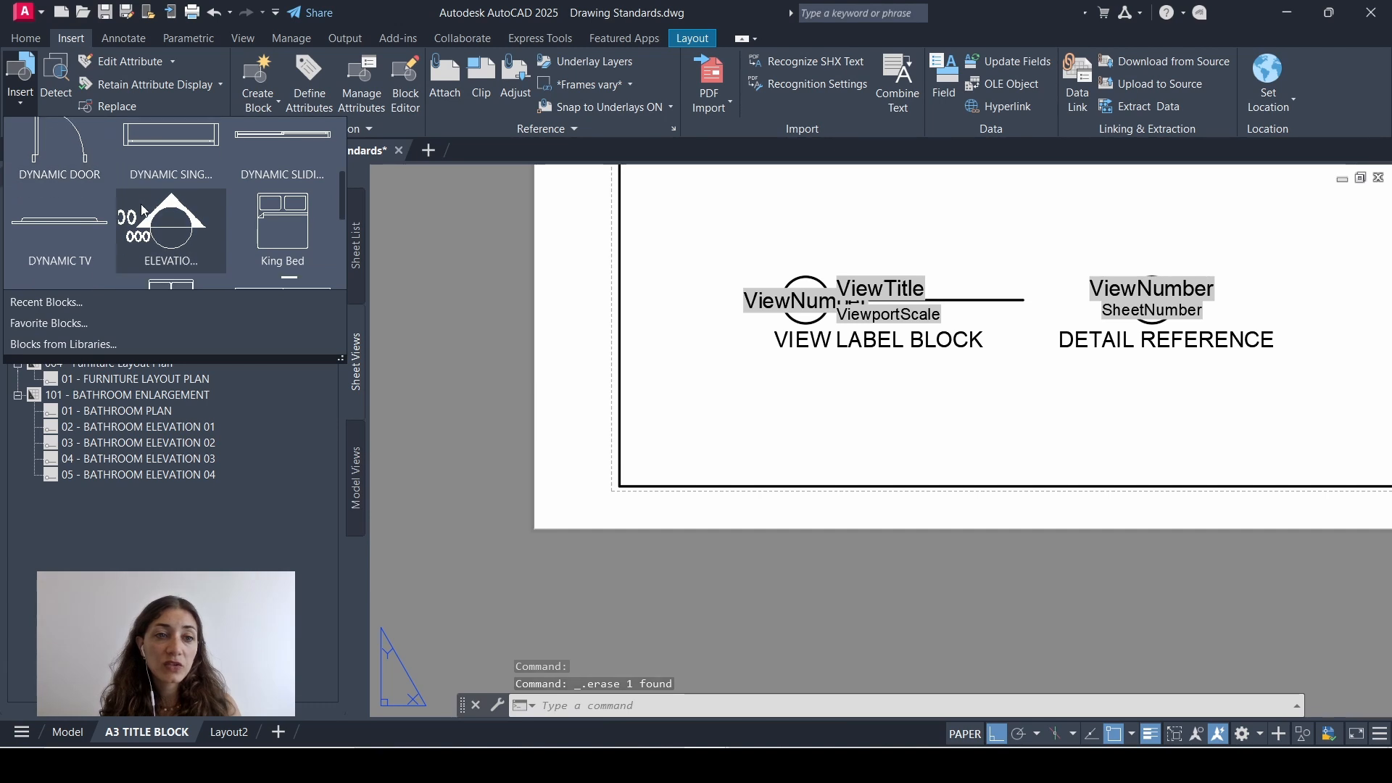
pyautogui.click(176, 231)
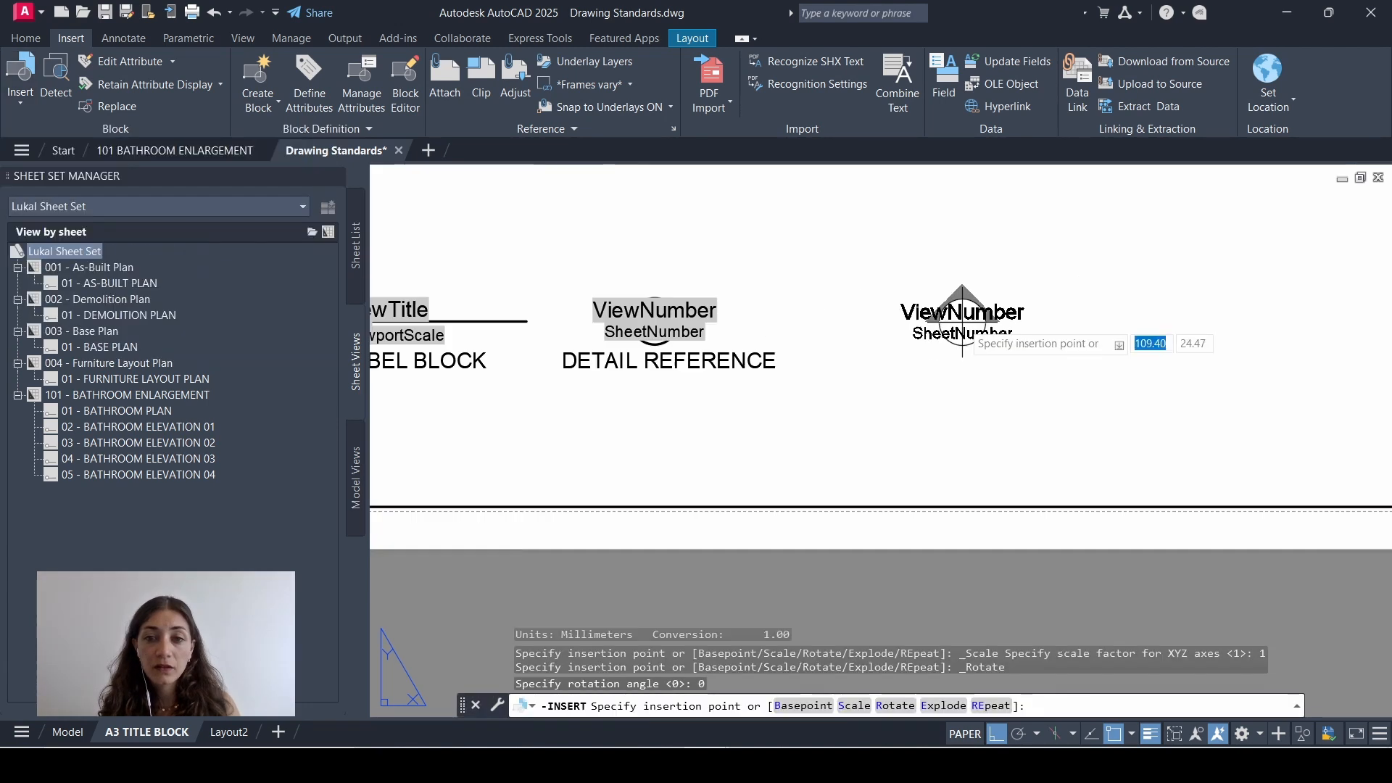
pyautogui.click(950, 304)
# Copy the DETAIL REFERENCE label to below the inserted elevation symbol
pyautogui.click(683, 360)
pyautogui.write('co')
pyautogui.press('Return')
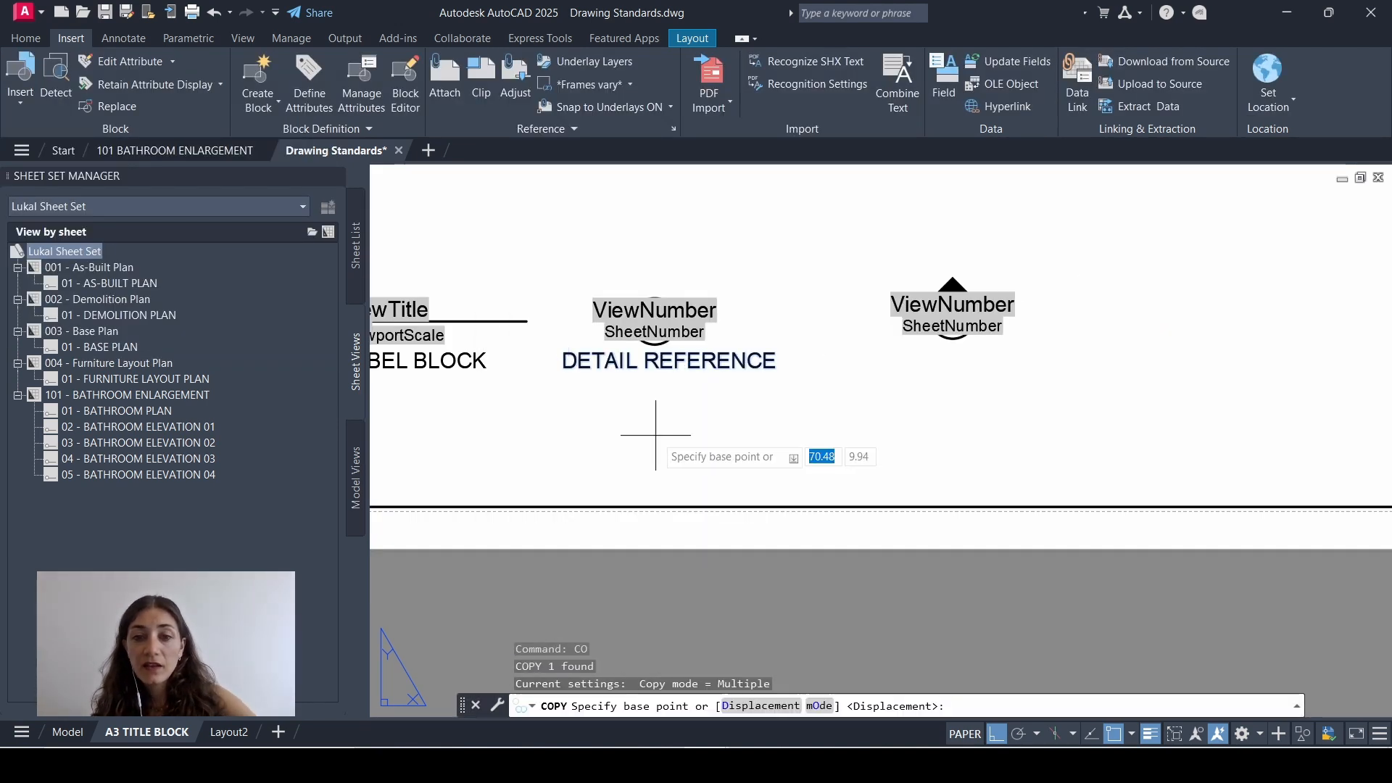
pyautogui.click(647, 435)
pyautogui.click(946, 428)
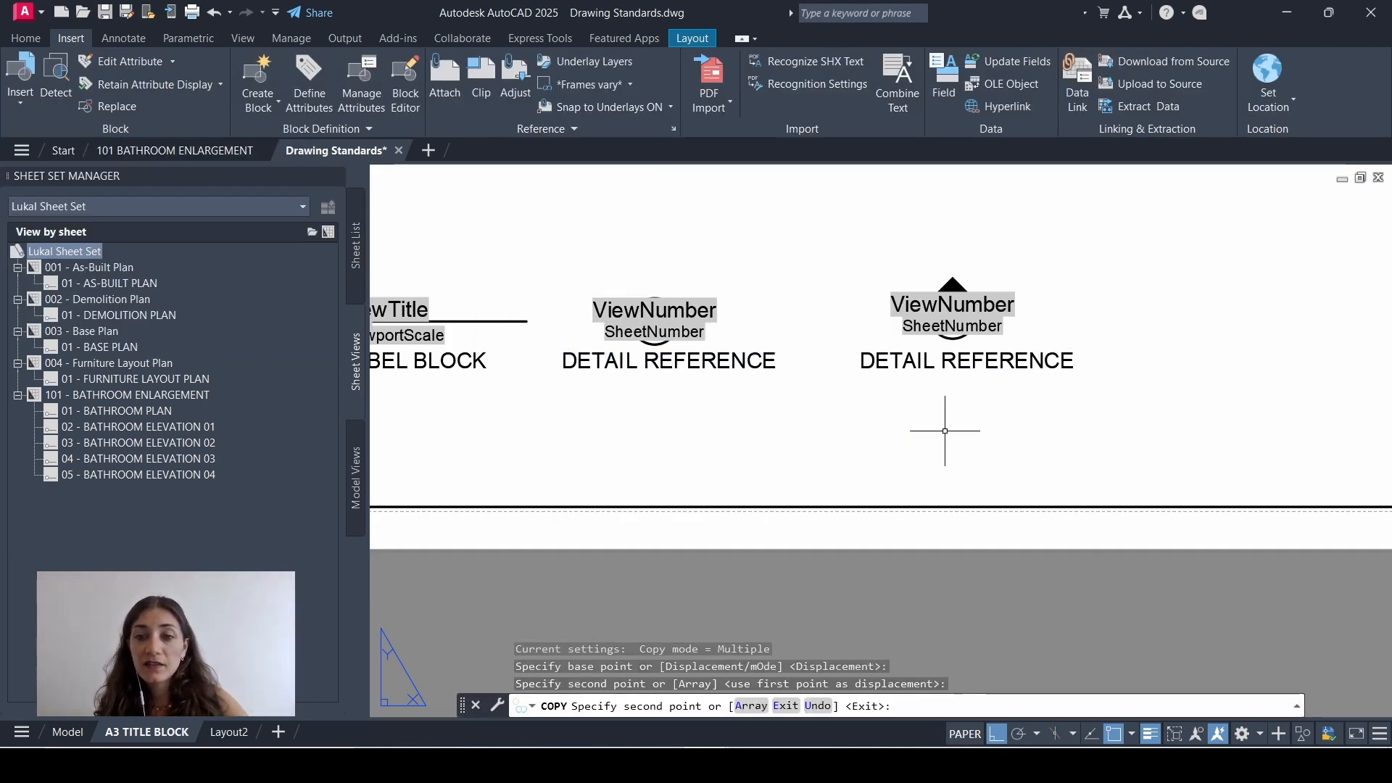
pyautogui.press('Escape')
# Change the copied label to read ELEVATION REFERENCE and save the drawing
pyautogui.doubleClick(928, 360)
pyautogui.write('ELEVATION')
pyautogui.hotkey('ctrl', 'Return')
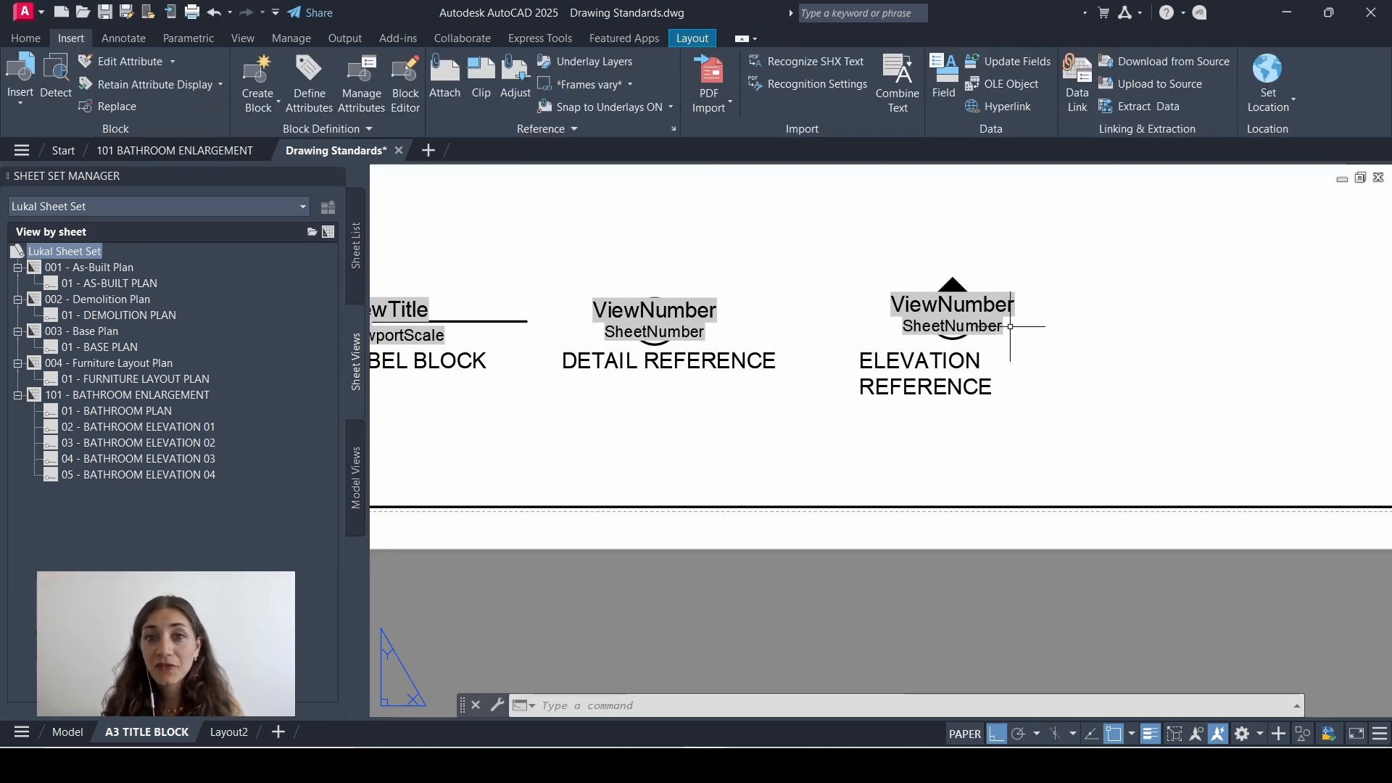
pyautogui.click(106, 13)
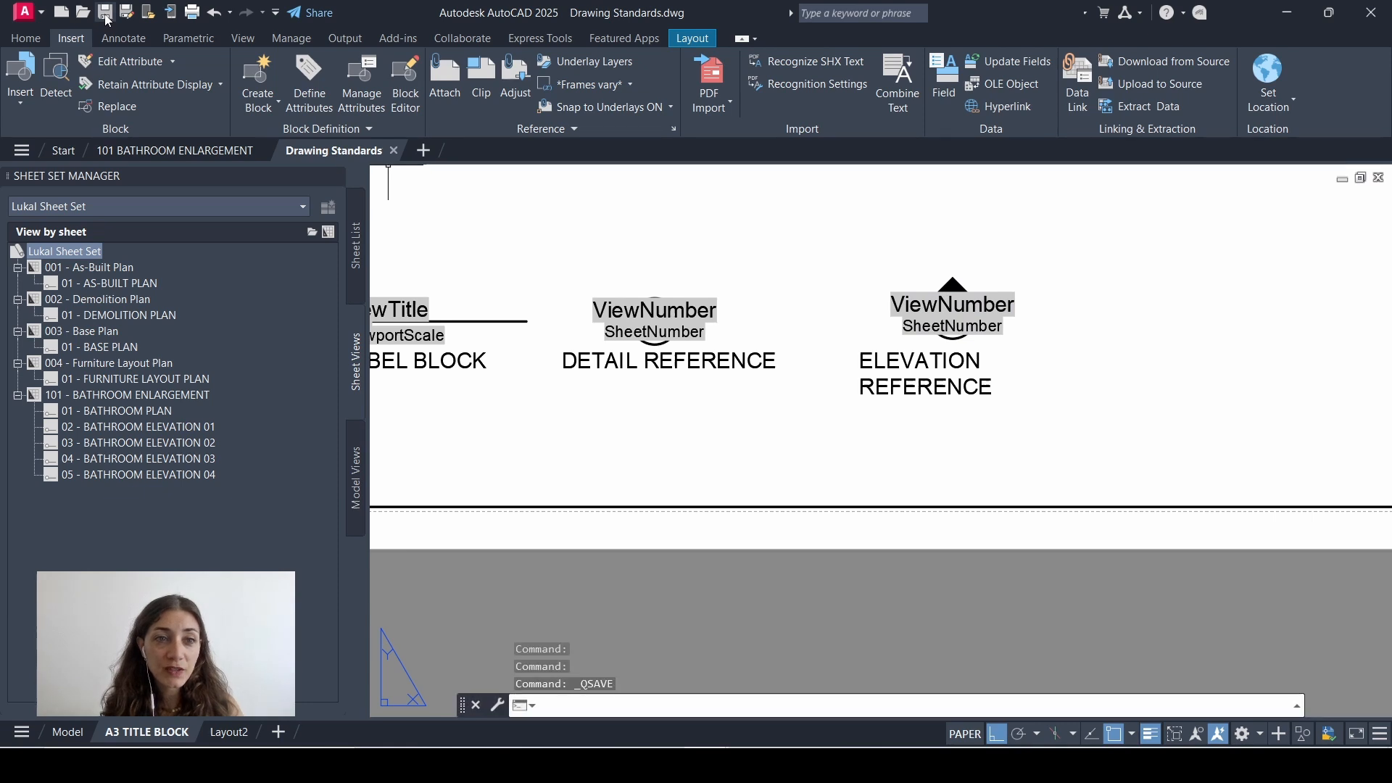
# Switch to the 101 BATHROOM ENLARGEMENT drawing and remove DETAIL REFERENCE from the callout blocks of Lukal Sheet Set
pyautogui.click(164, 150)
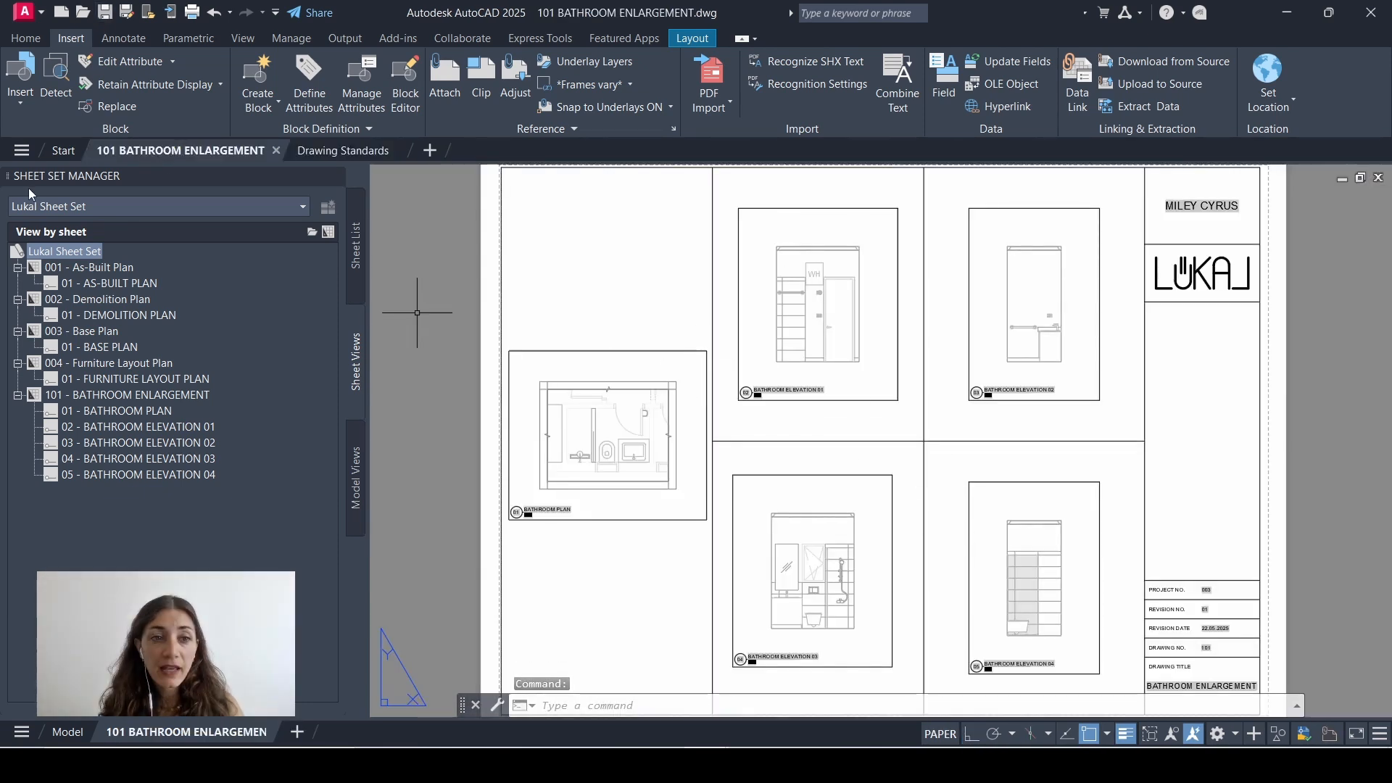
pyautogui.rightClick(80, 254)
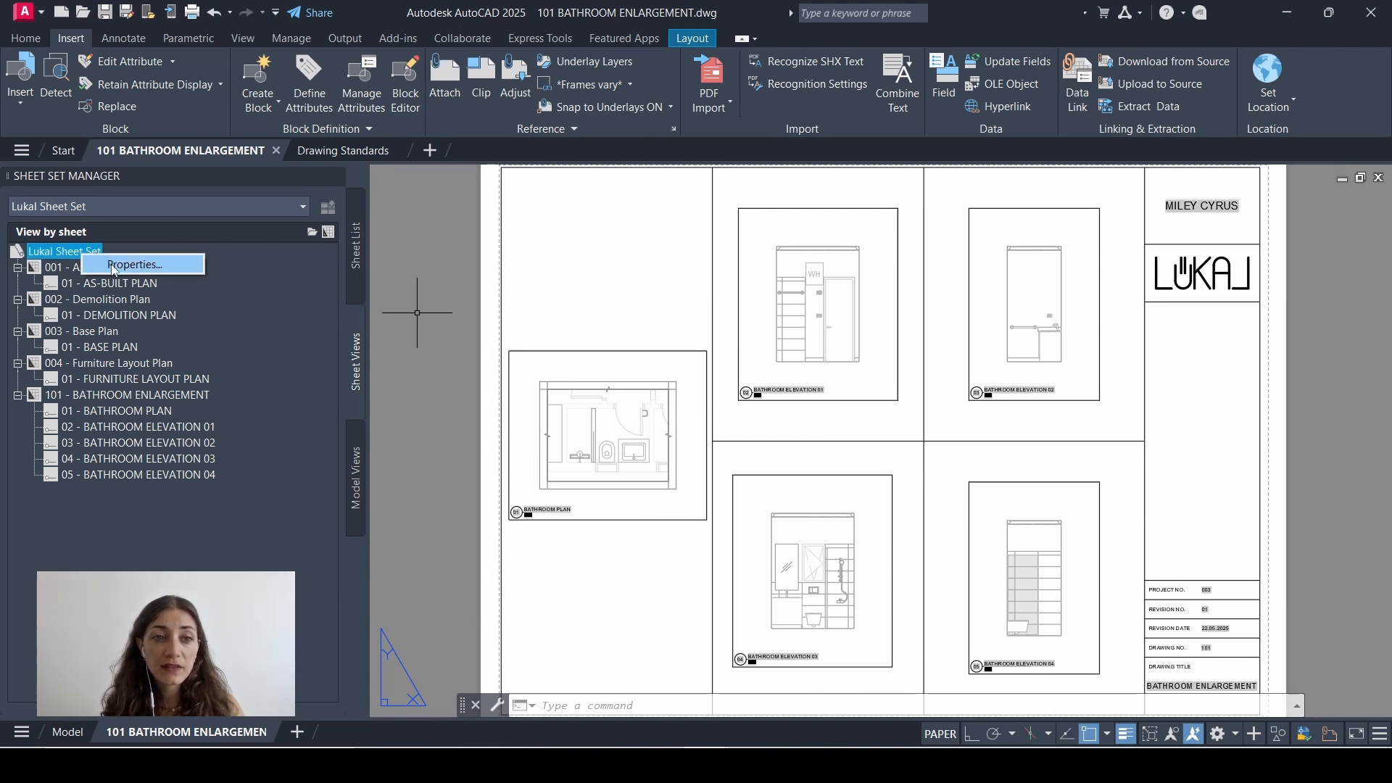
pyautogui.click(114, 267)
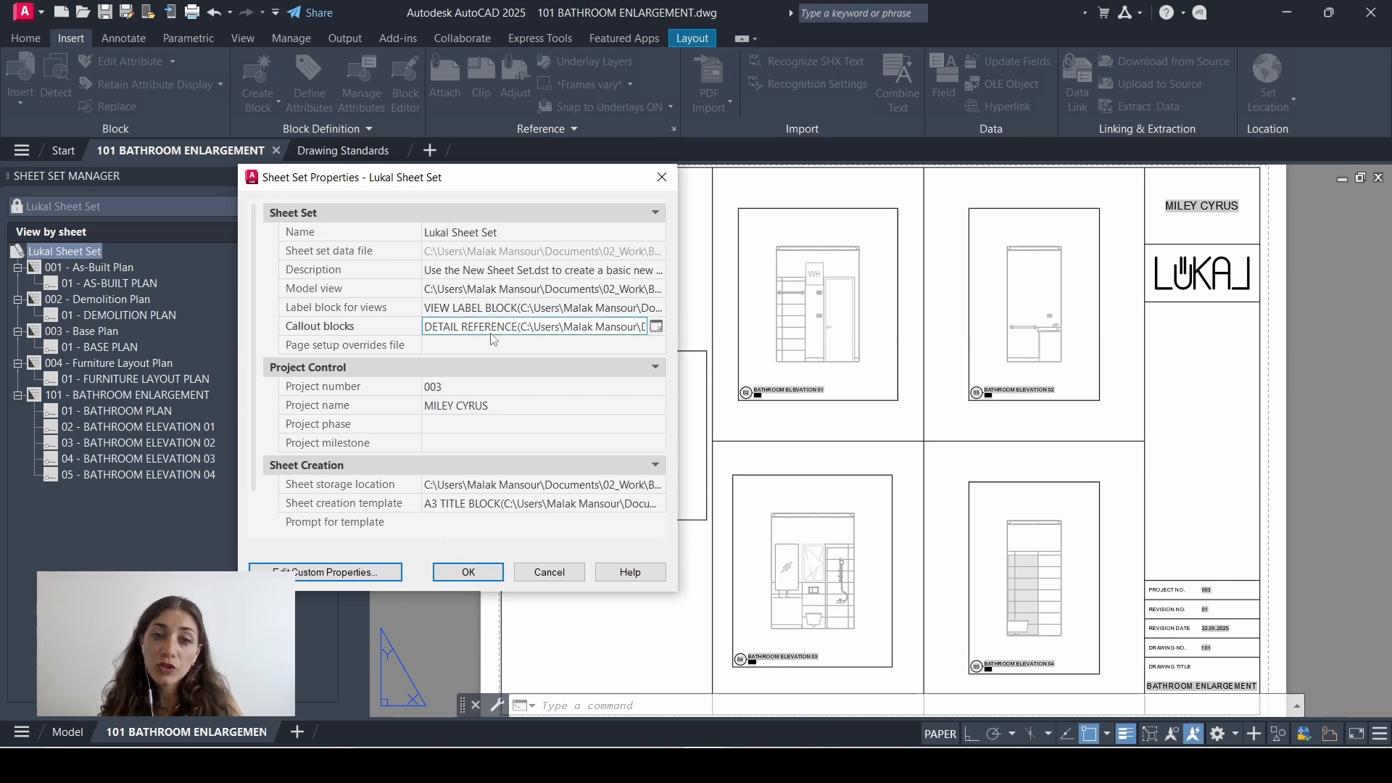
pyautogui.click(659, 328)
pyautogui.click(747, 504)
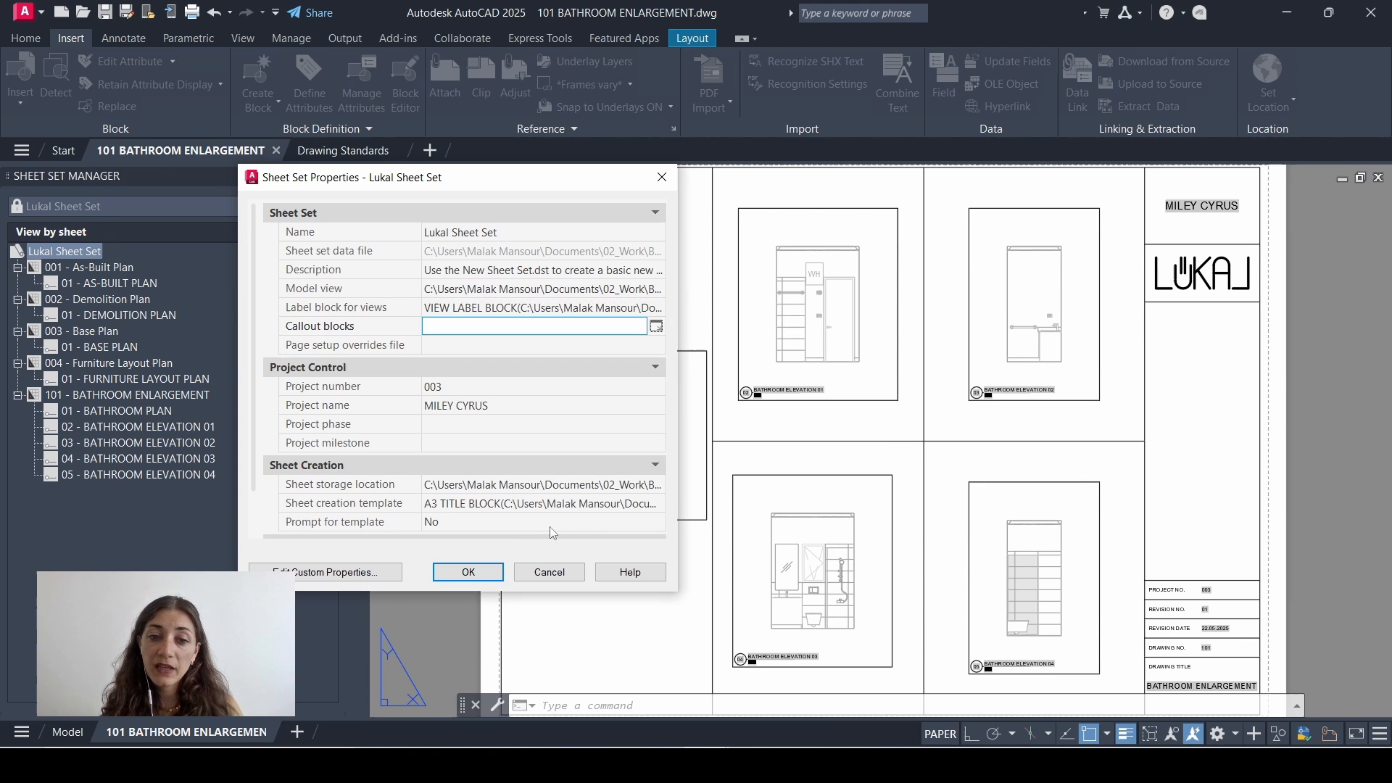
pyautogui.click(468, 572)
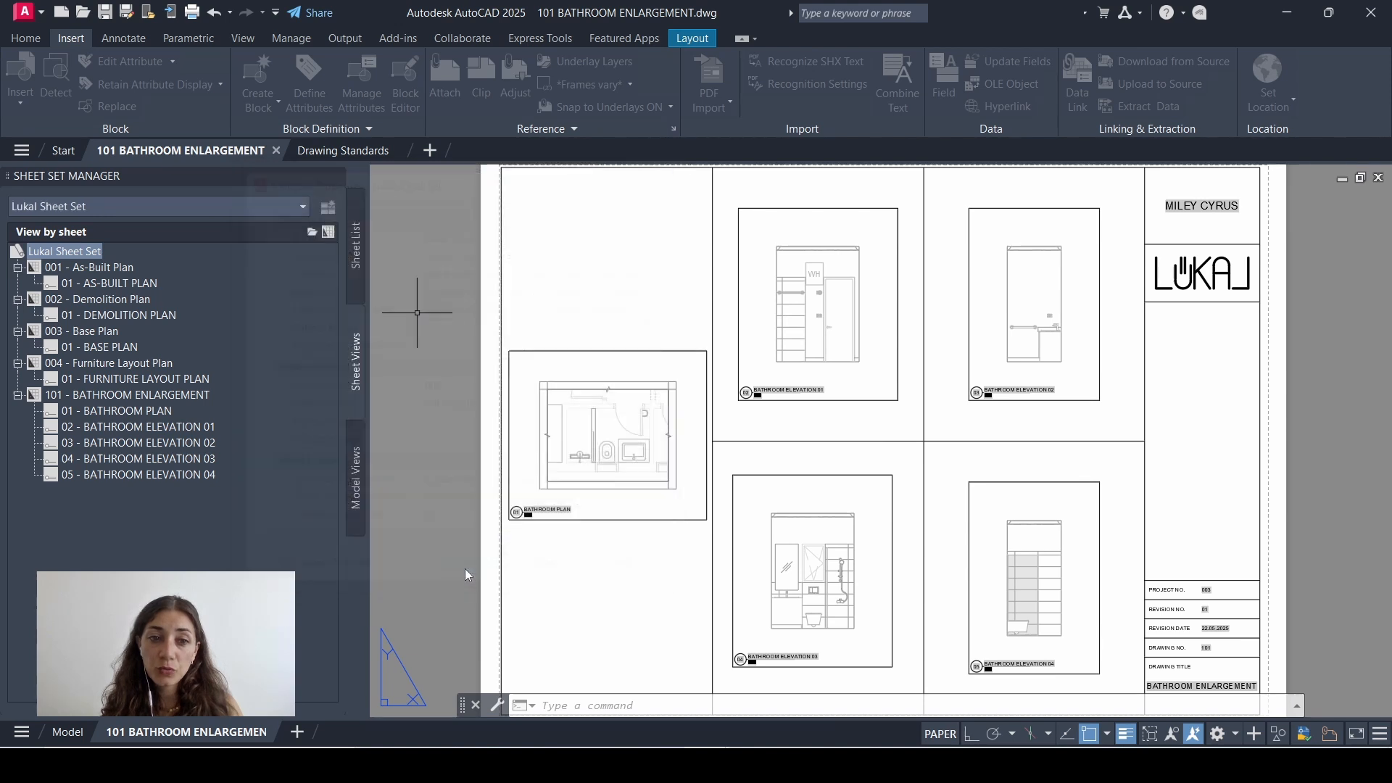
# Add the DETAIL REFERENCE block from the Drawing Standards file to the callout blocks of Lukal Sheet Set
pyautogui.rightClick(136, 444)
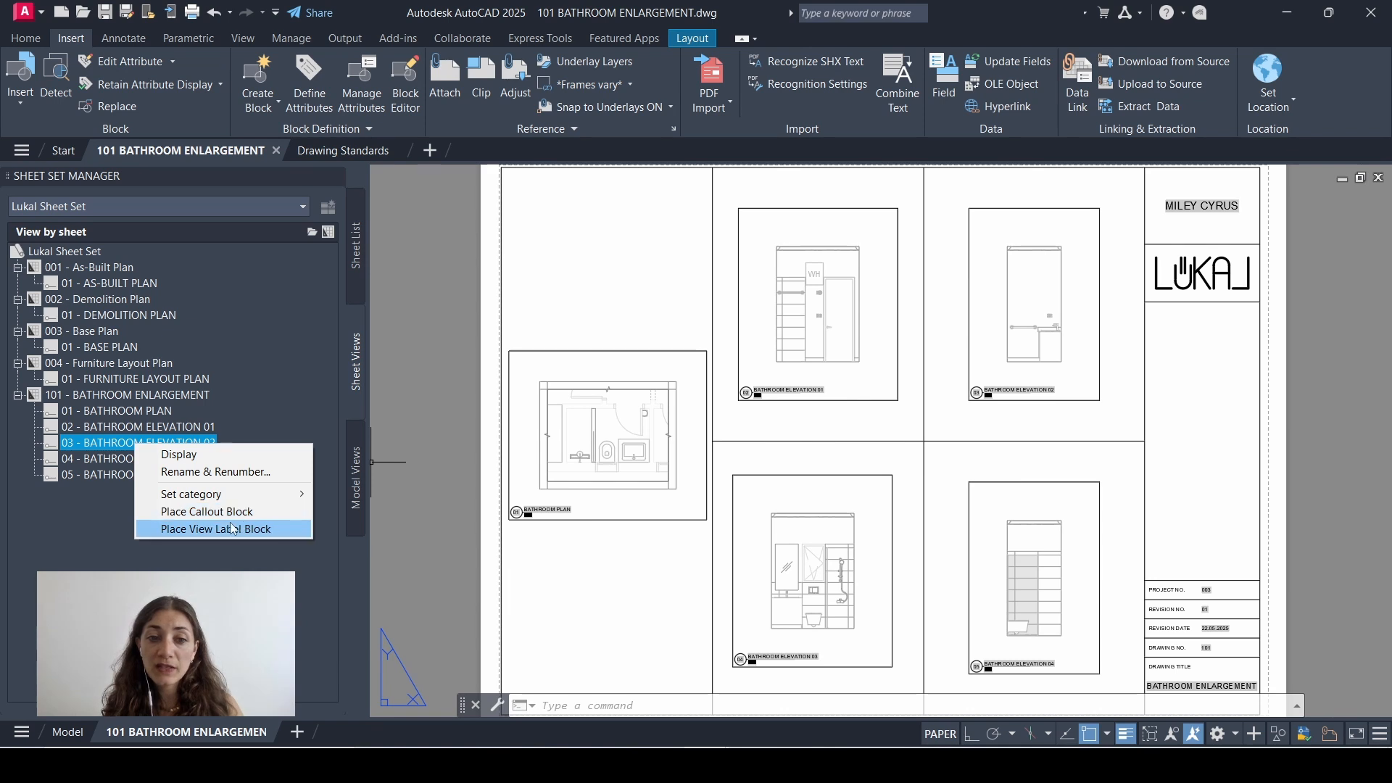
pyautogui.rightClick(70, 252)
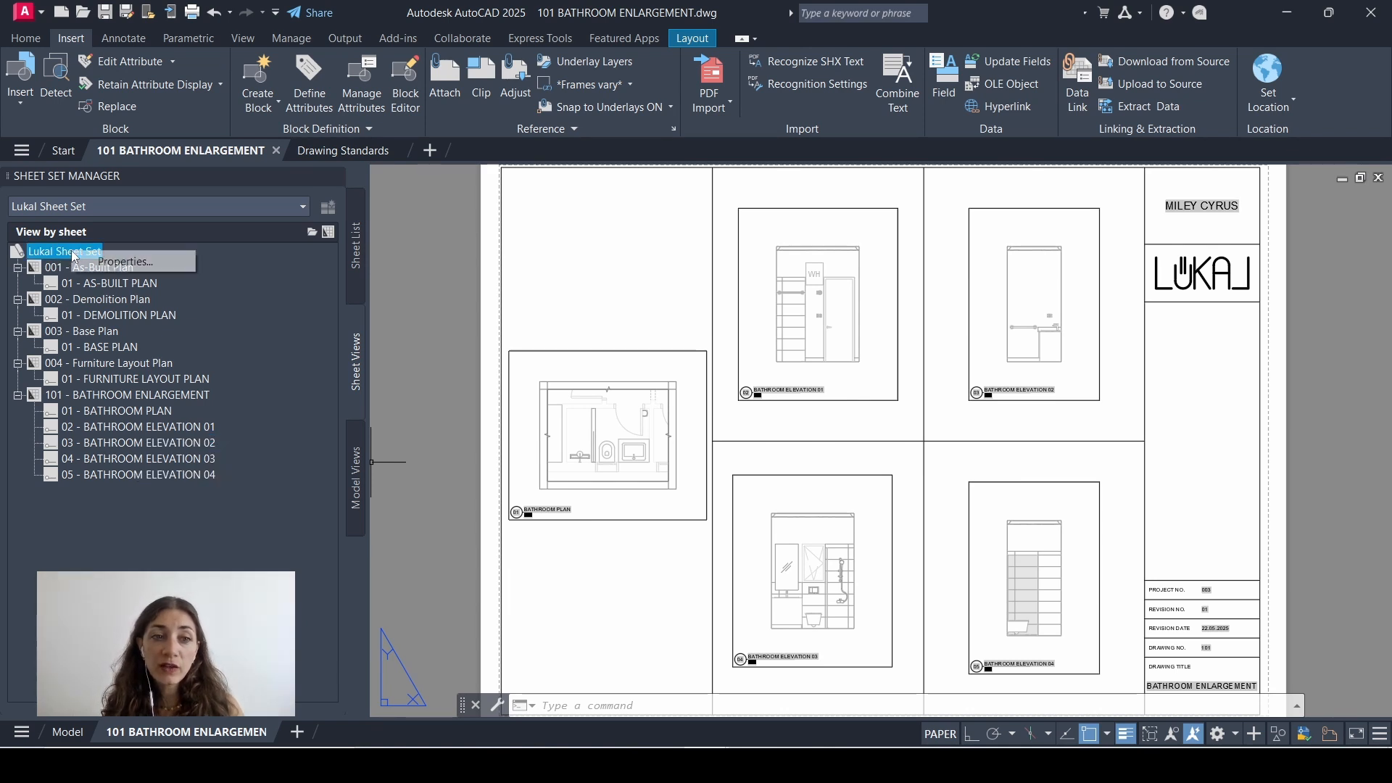
pyautogui.click(115, 268)
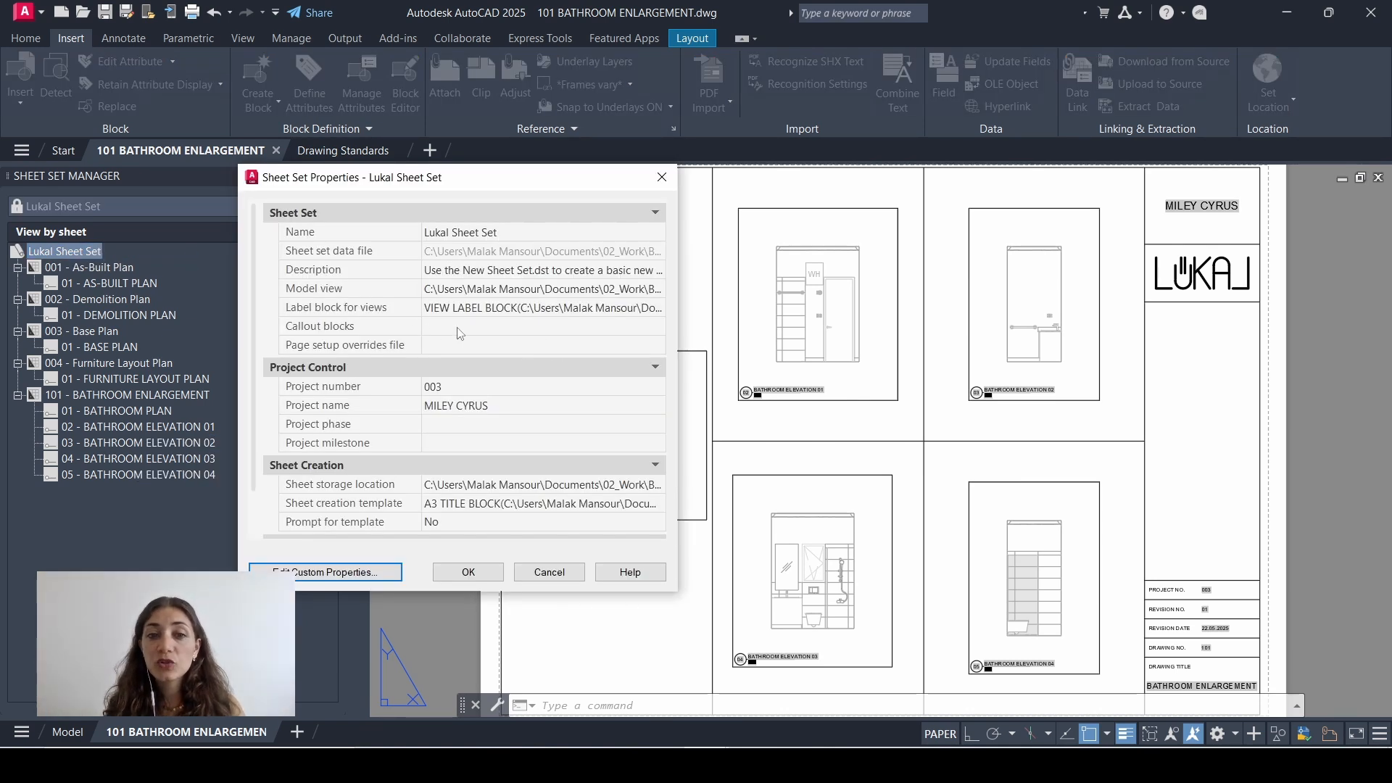
pyautogui.click(609, 327)
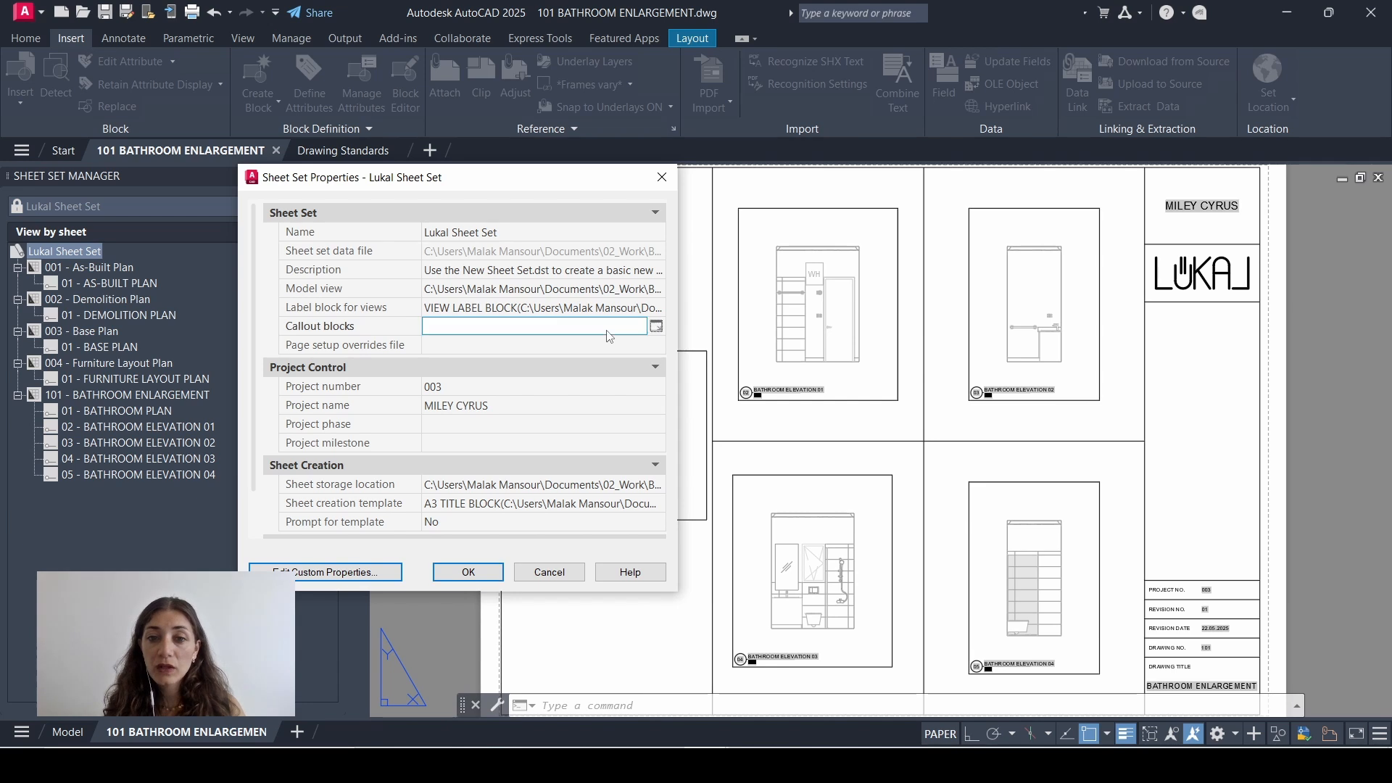
pyautogui.click(657, 327)
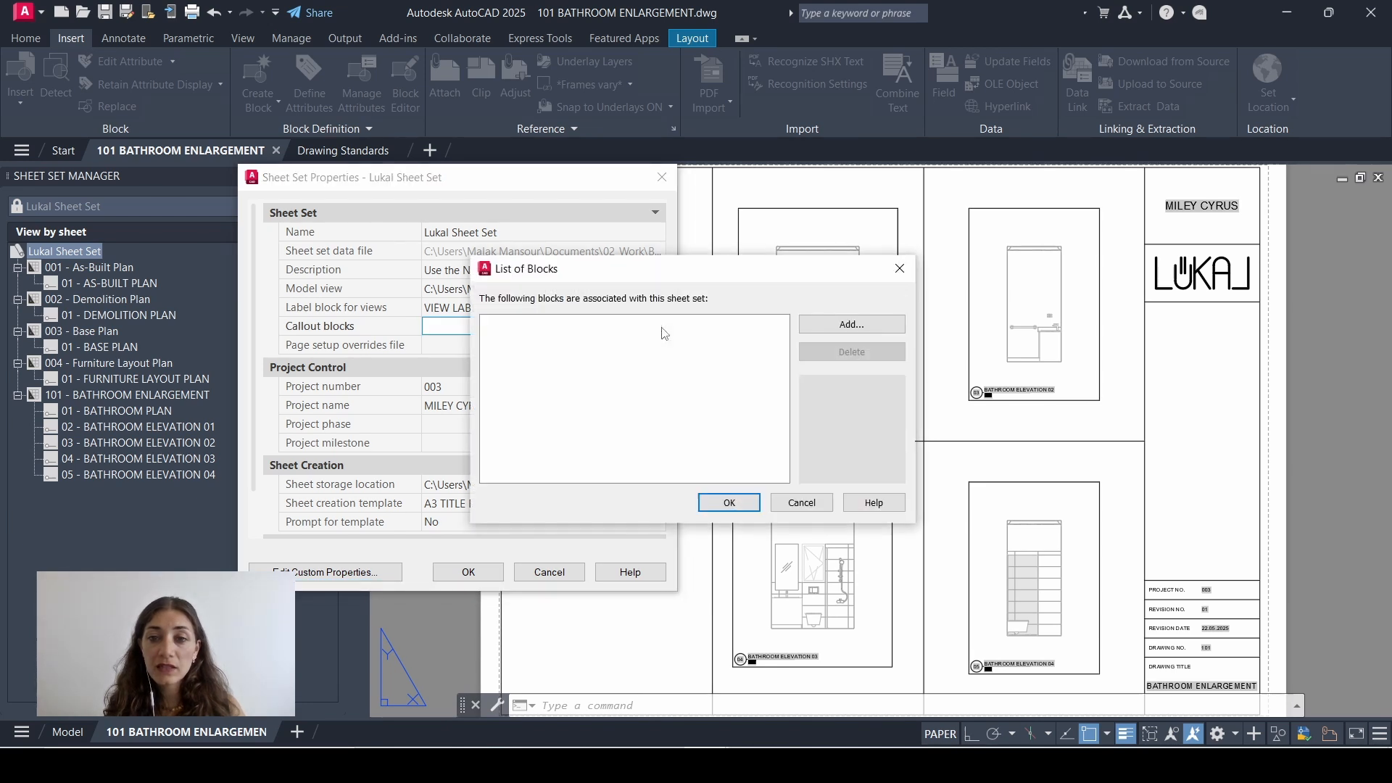
pyautogui.click(848, 326)
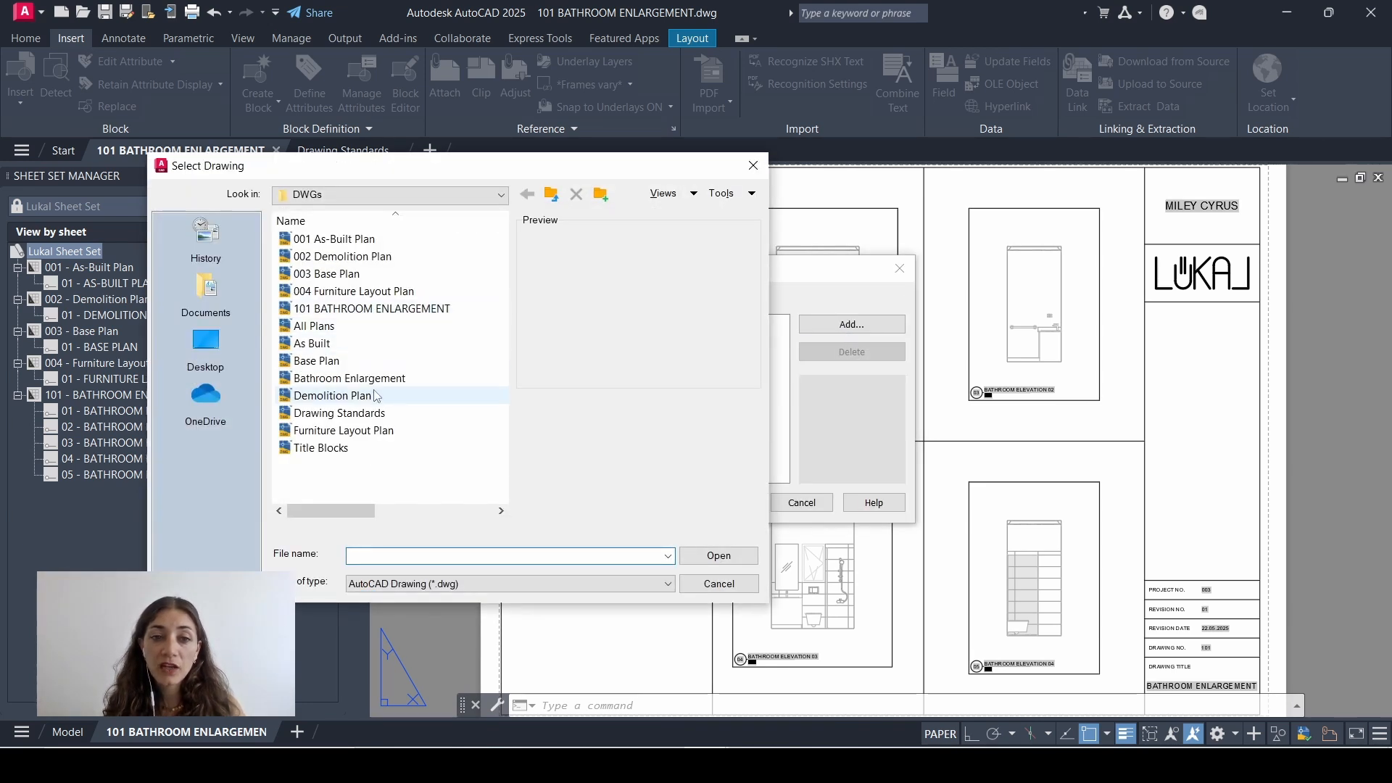
pyautogui.click(369, 414)
pyautogui.doubleClick(368, 416)
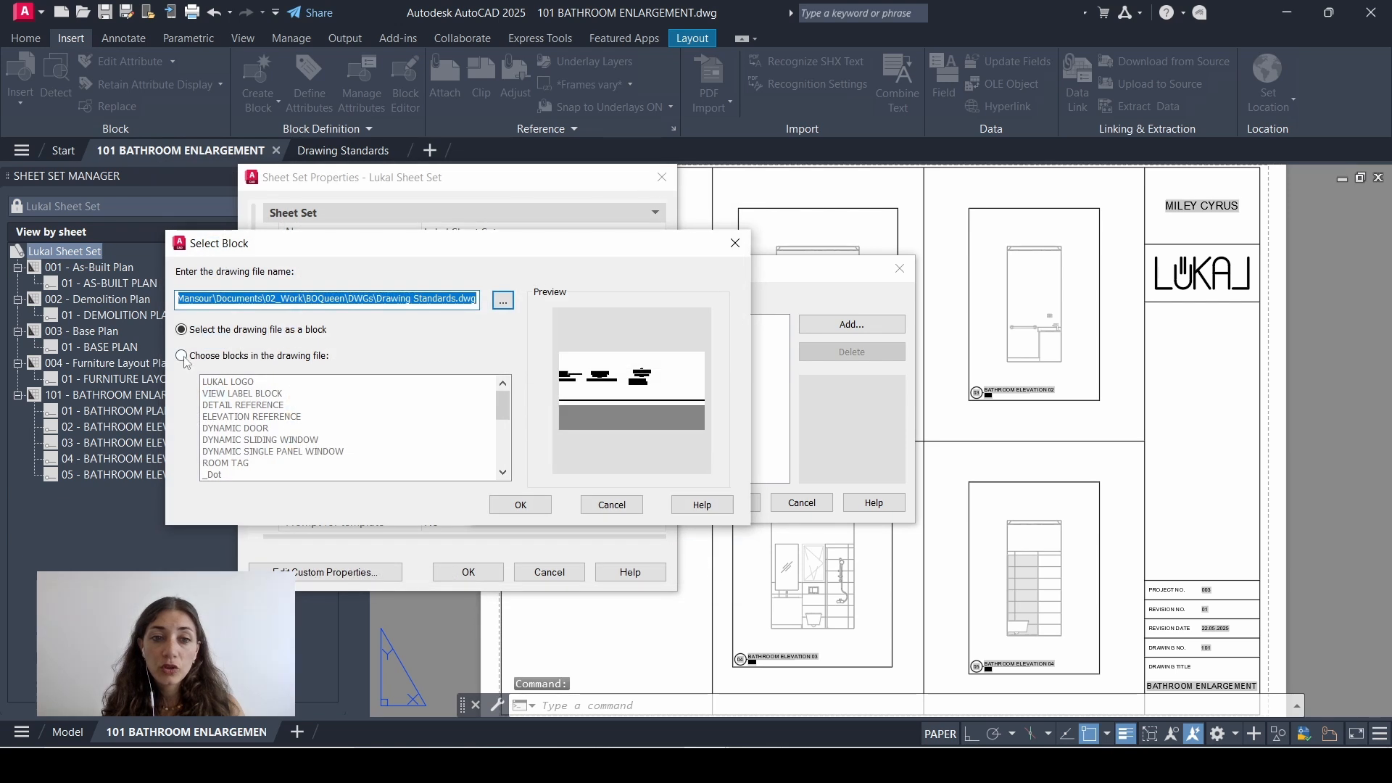
pyautogui.click(293, 356)
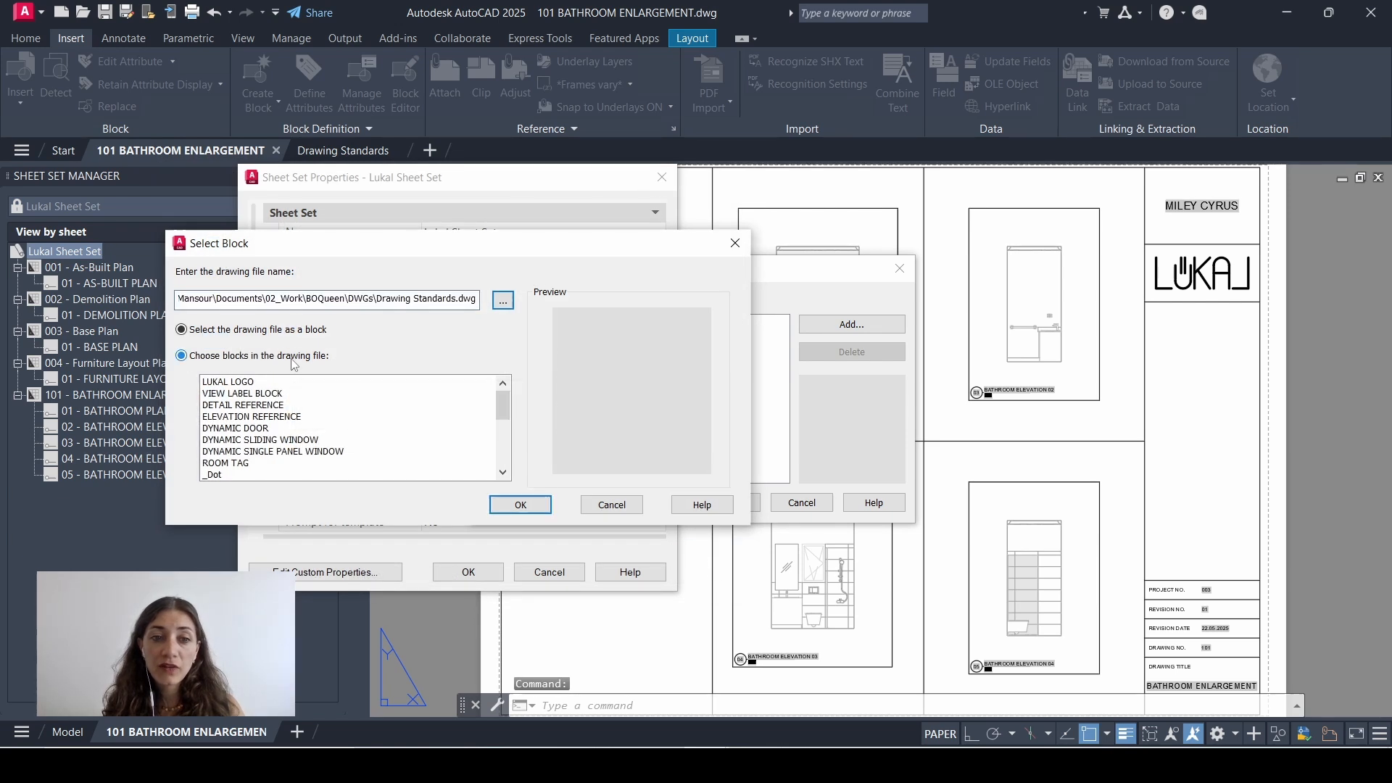
pyautogui.click(245, 404)
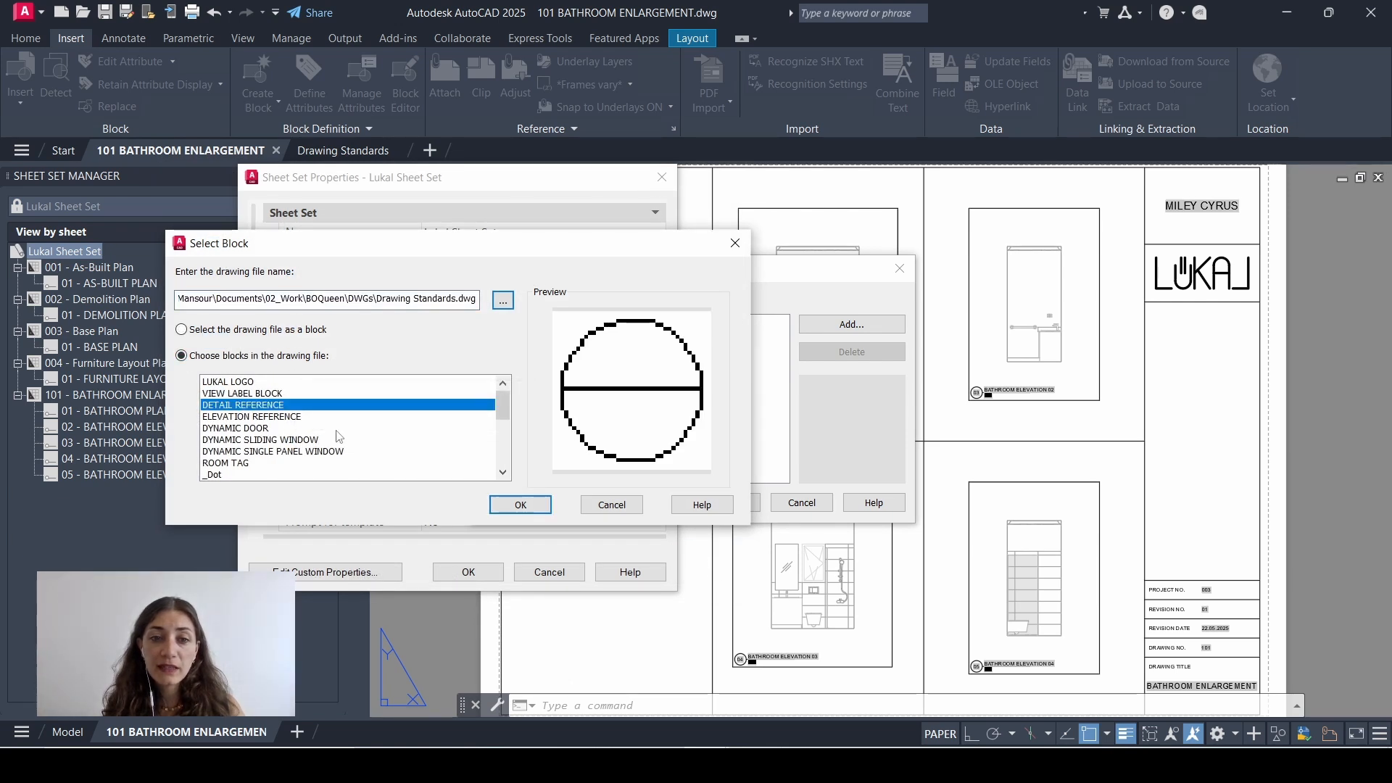
pyautogui.click(514, 506)
# Add the ELEVATION REFERENCE block from the Drawing Standards file to the callout blocks and apply the sheet set properties
pyautogui.click(866, 329)
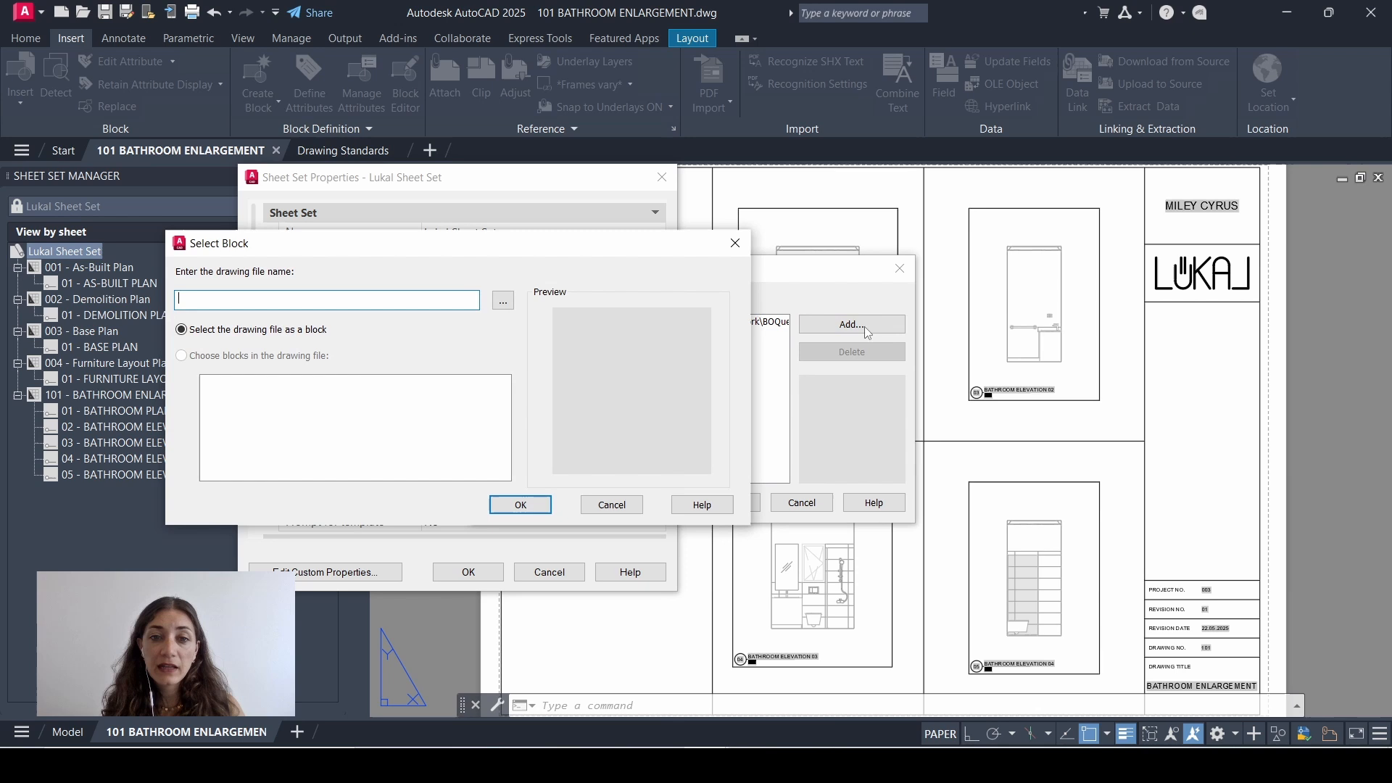
pyautogui.click(503, 300)
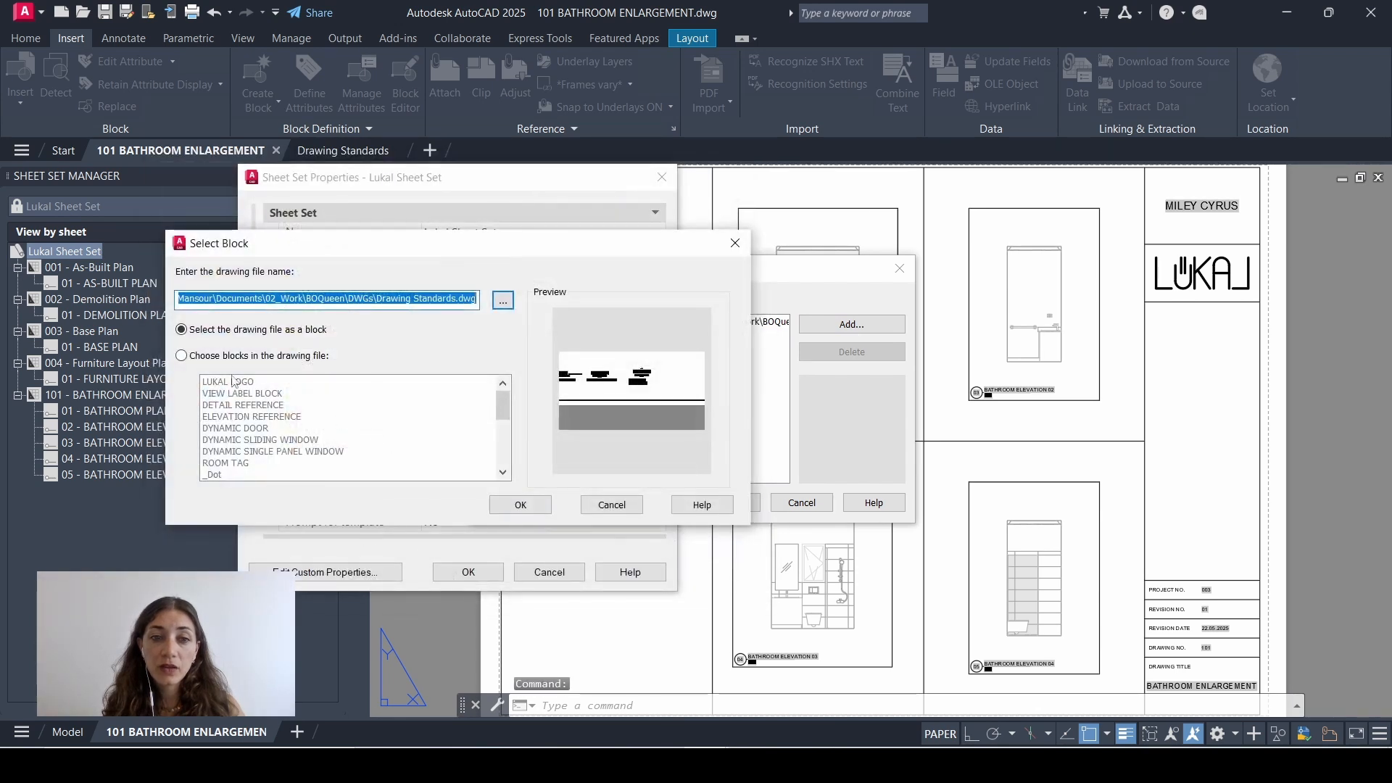
pyautogui.click(228, 356)
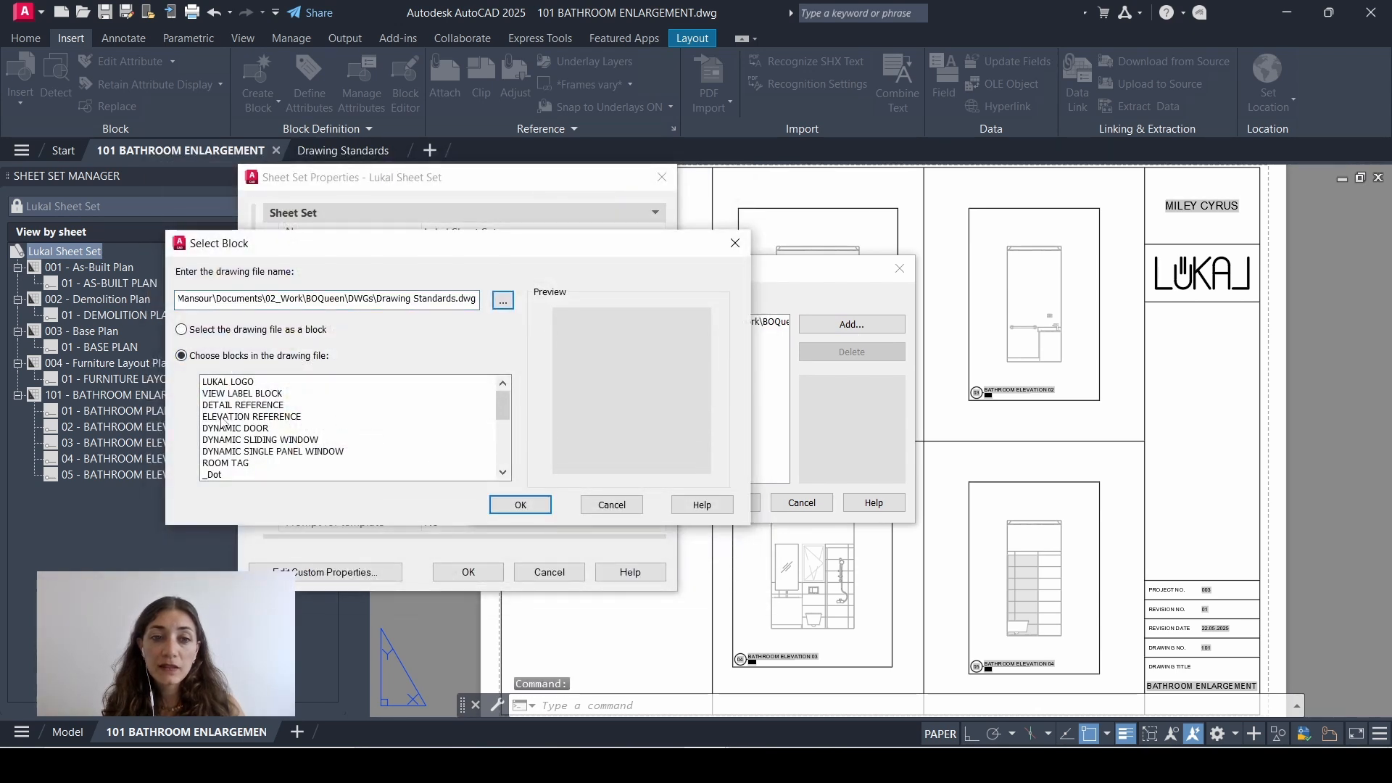
pyautogui.click(275, 417)
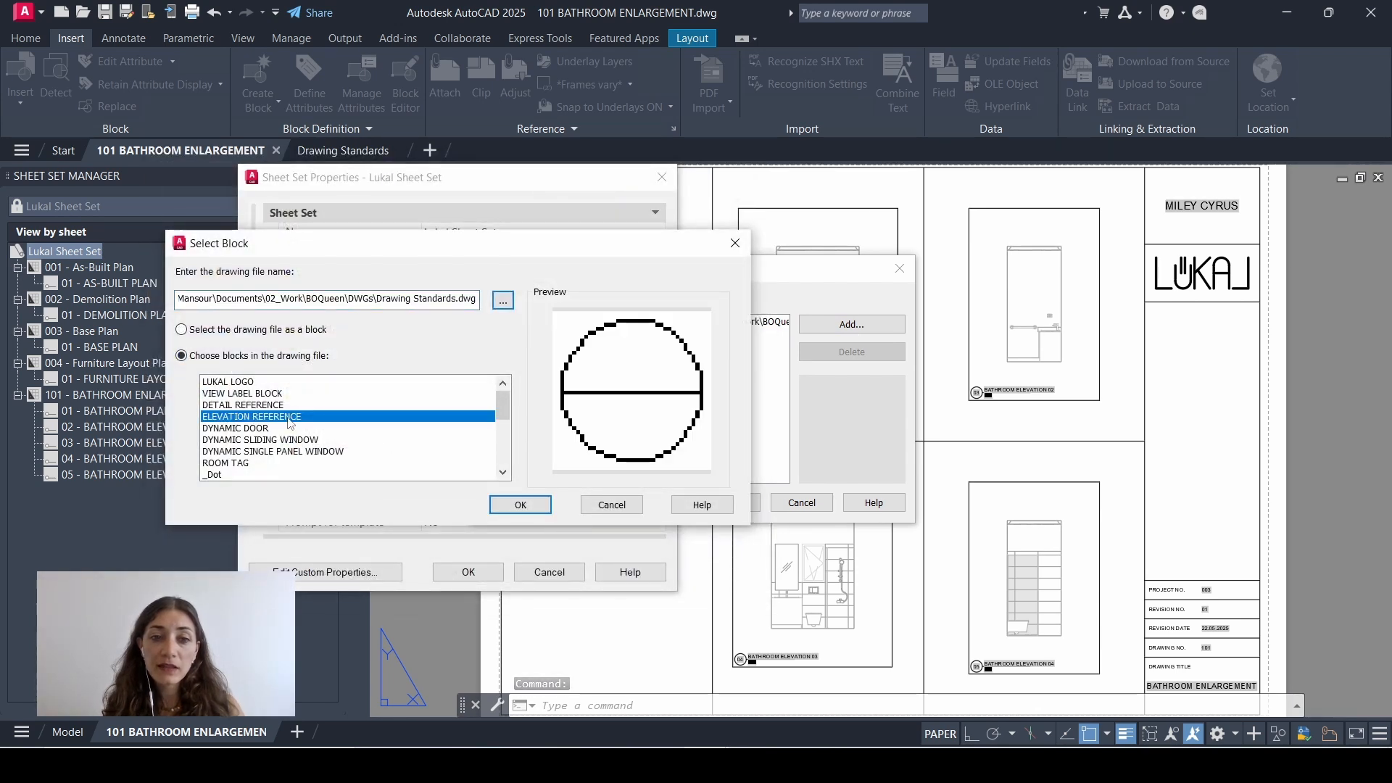
pyautogui.click(522, 505)
pyautogui.press('Return')
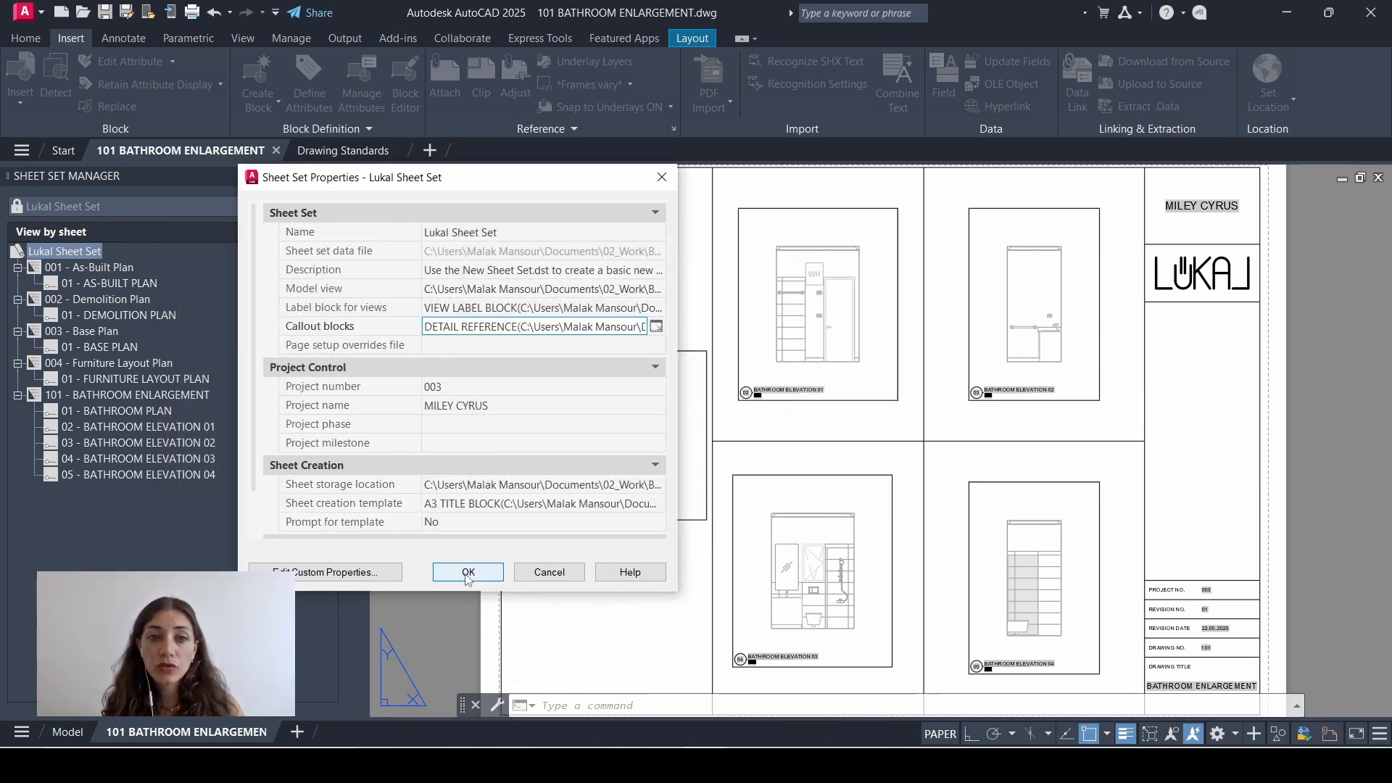
pyautogui.click(468, 572)
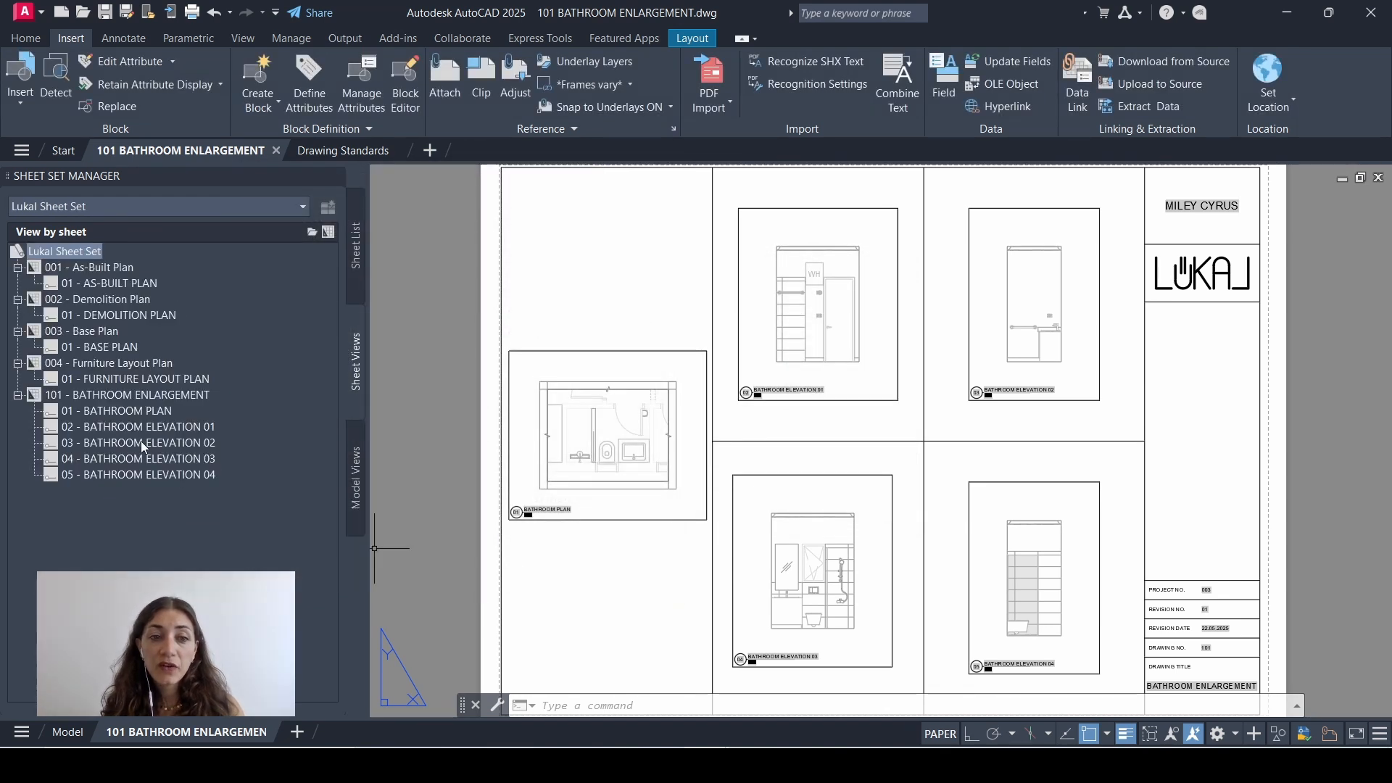
# Enable both DETAIL REFERENCE and ELEVATION REFERENCE as callout blocks for the view category of 03 - BATHROOM ELEVATION 02
pyautogui.rightClick(141, 444)
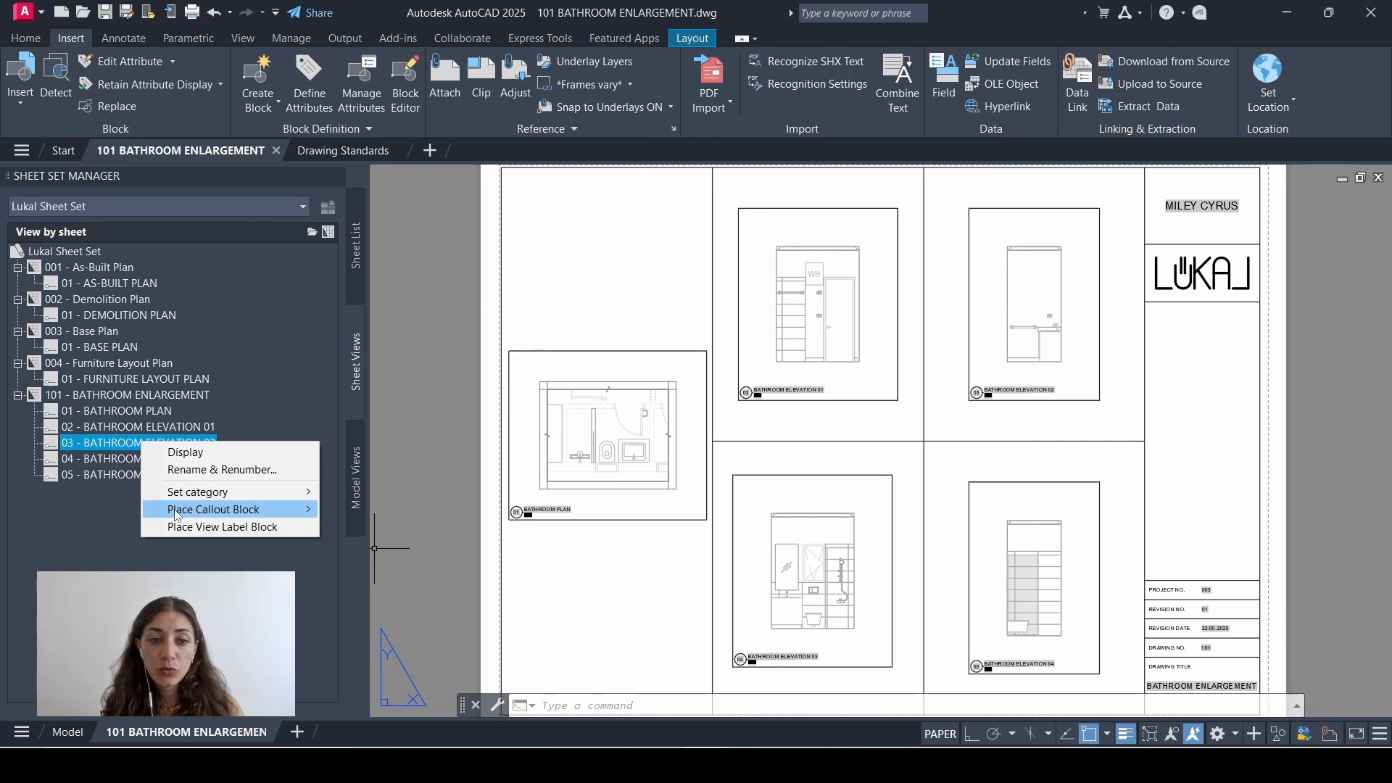
pyautogui.moveTo(203, 511)
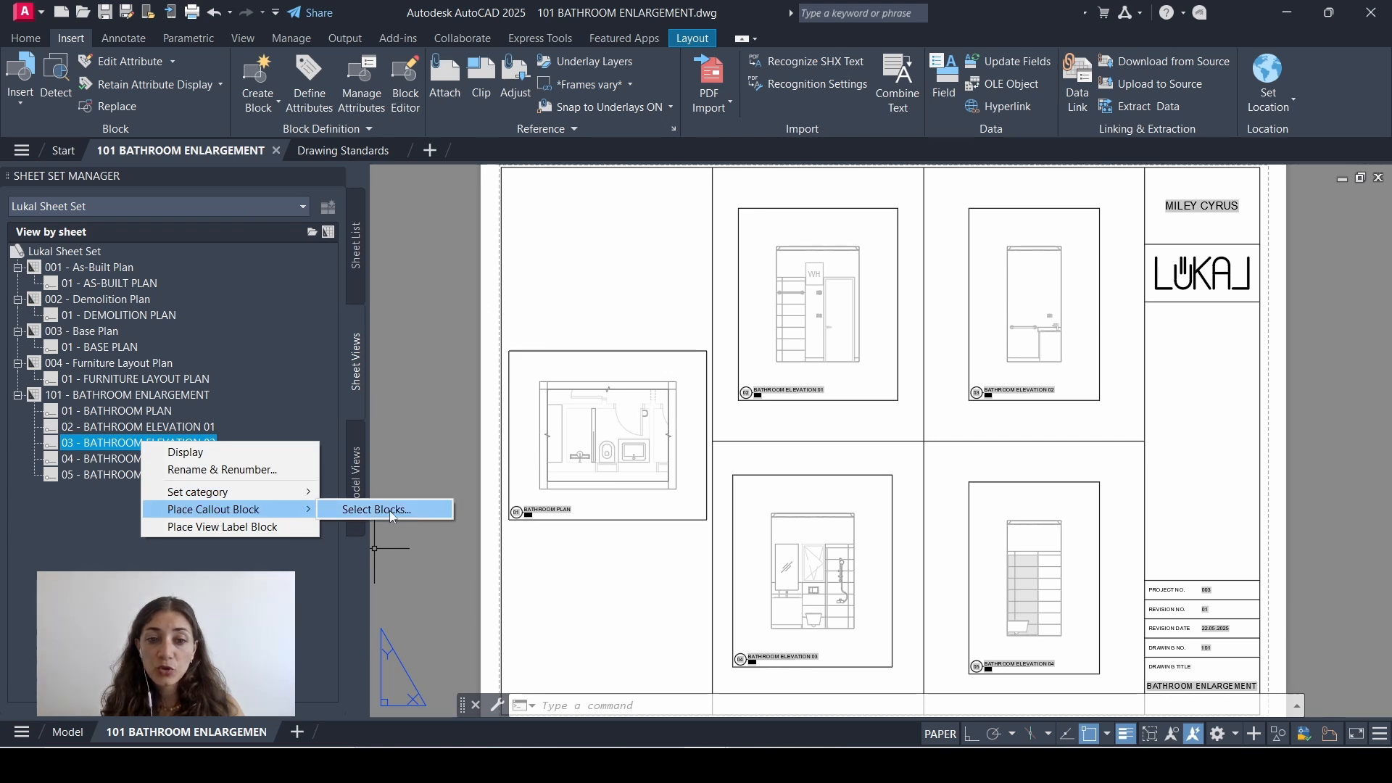
pyautogui.click(420, 511)
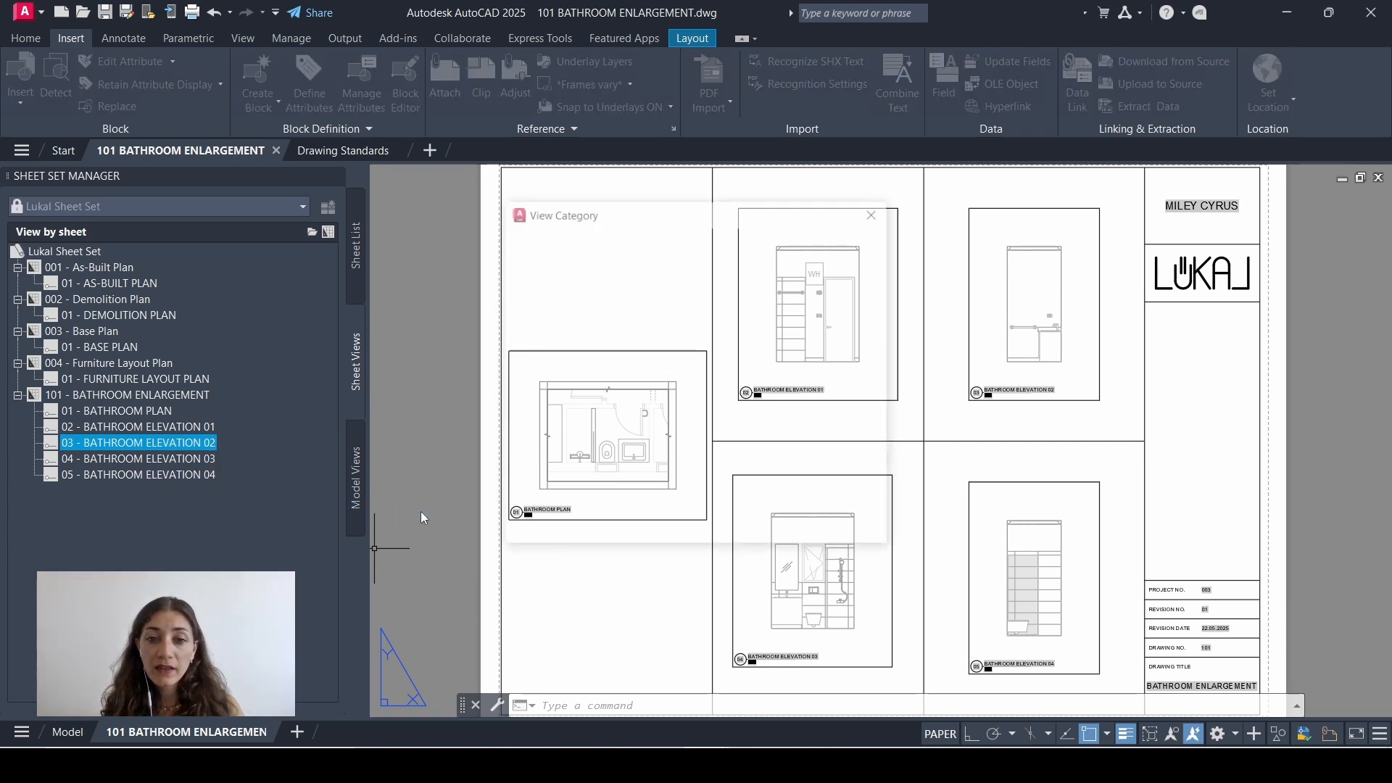
pyautogui.click(518, 326)
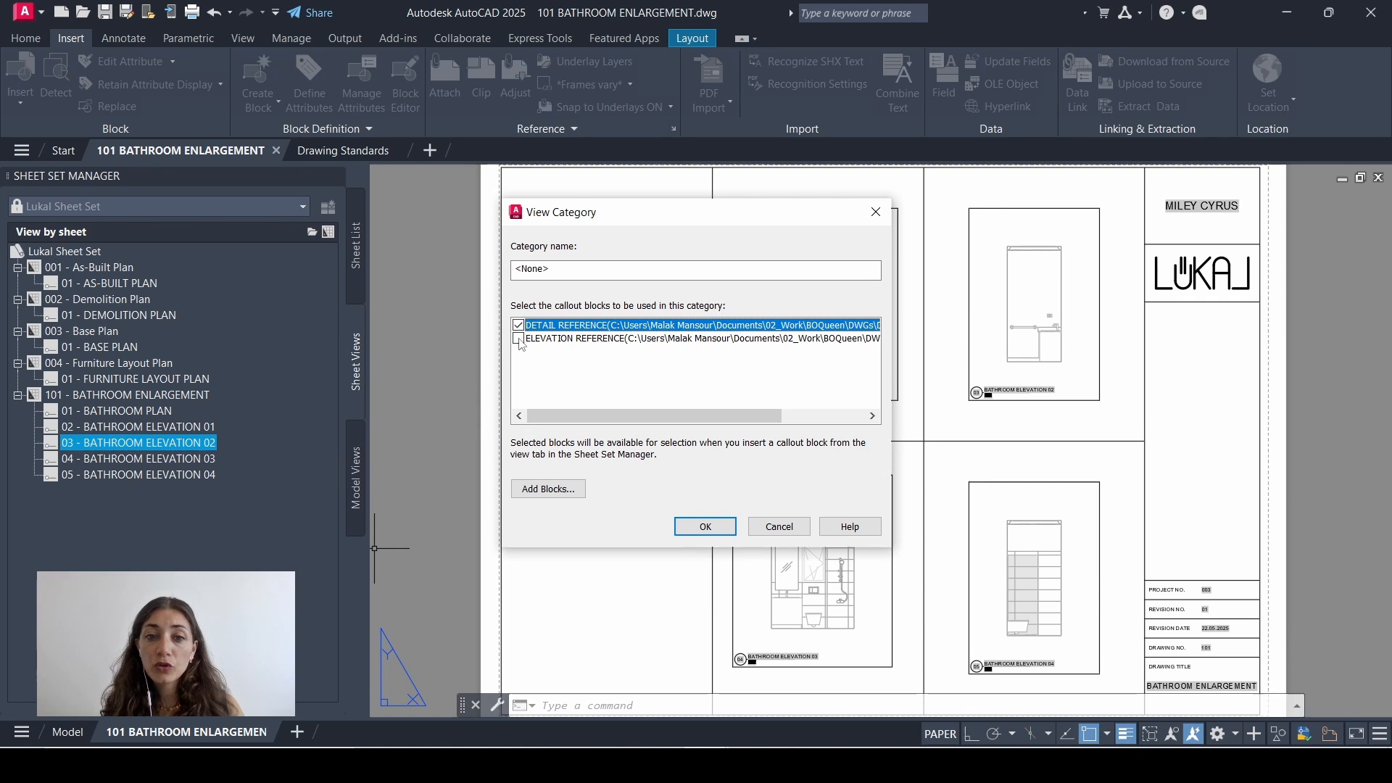
pyautogui.click(518, 339)
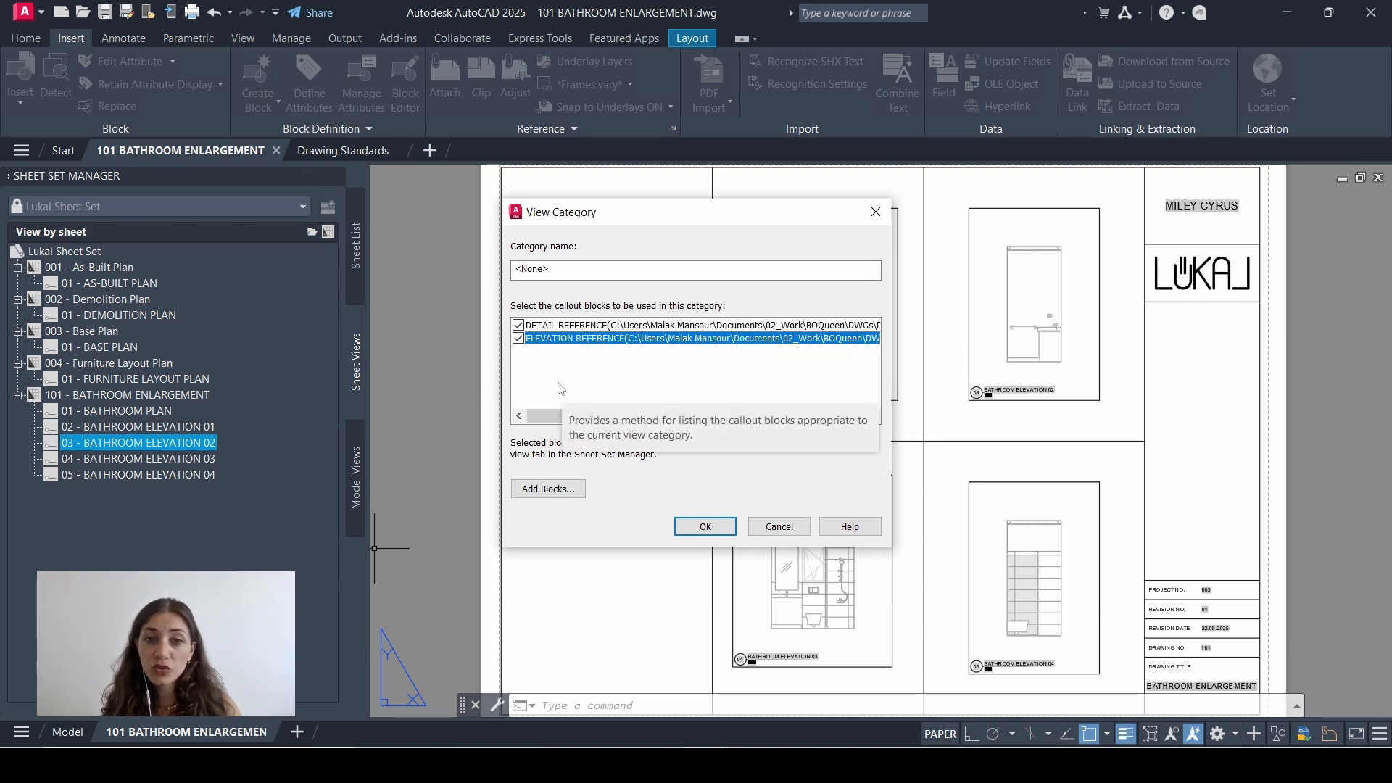
pyautogui.click(705, 526)
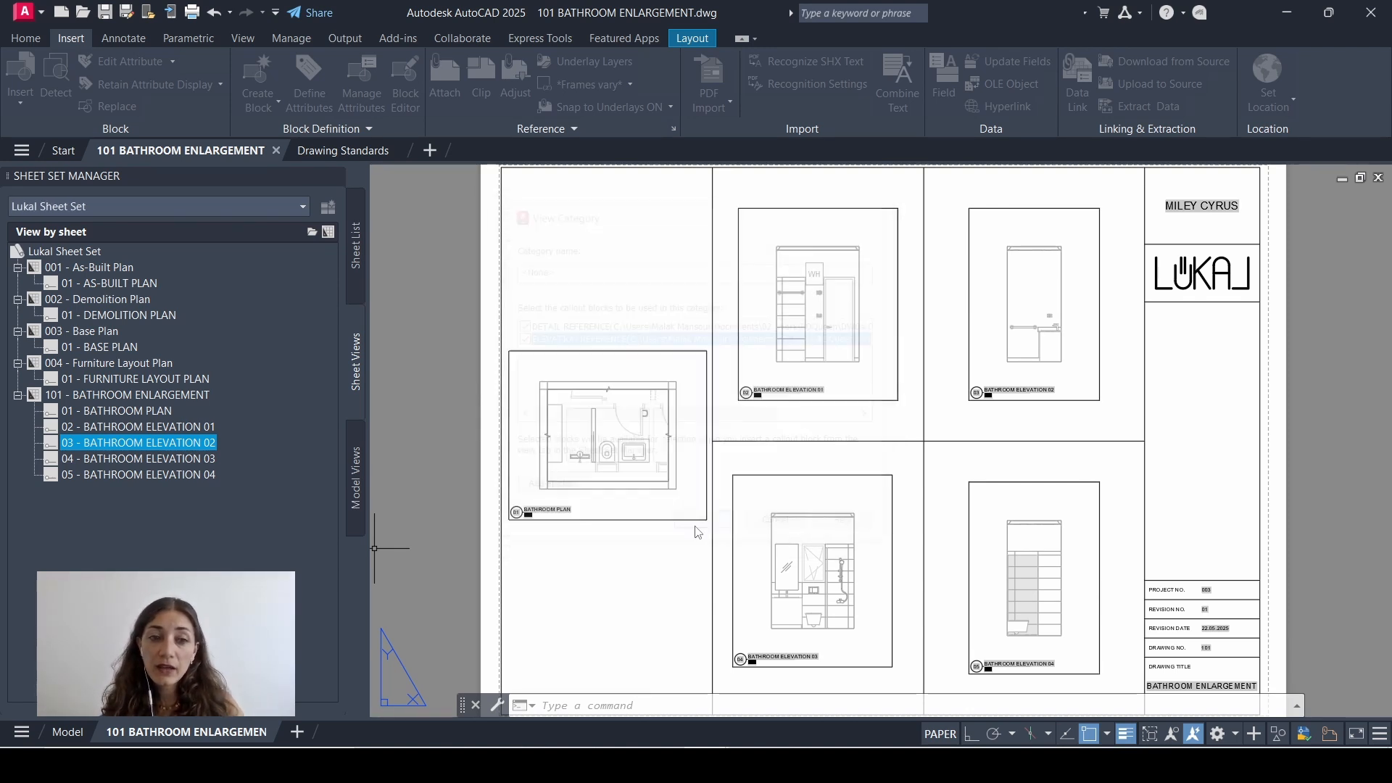
pyautogui.rightClick(169, 460)
pyautogui.moveTo(236, 527)
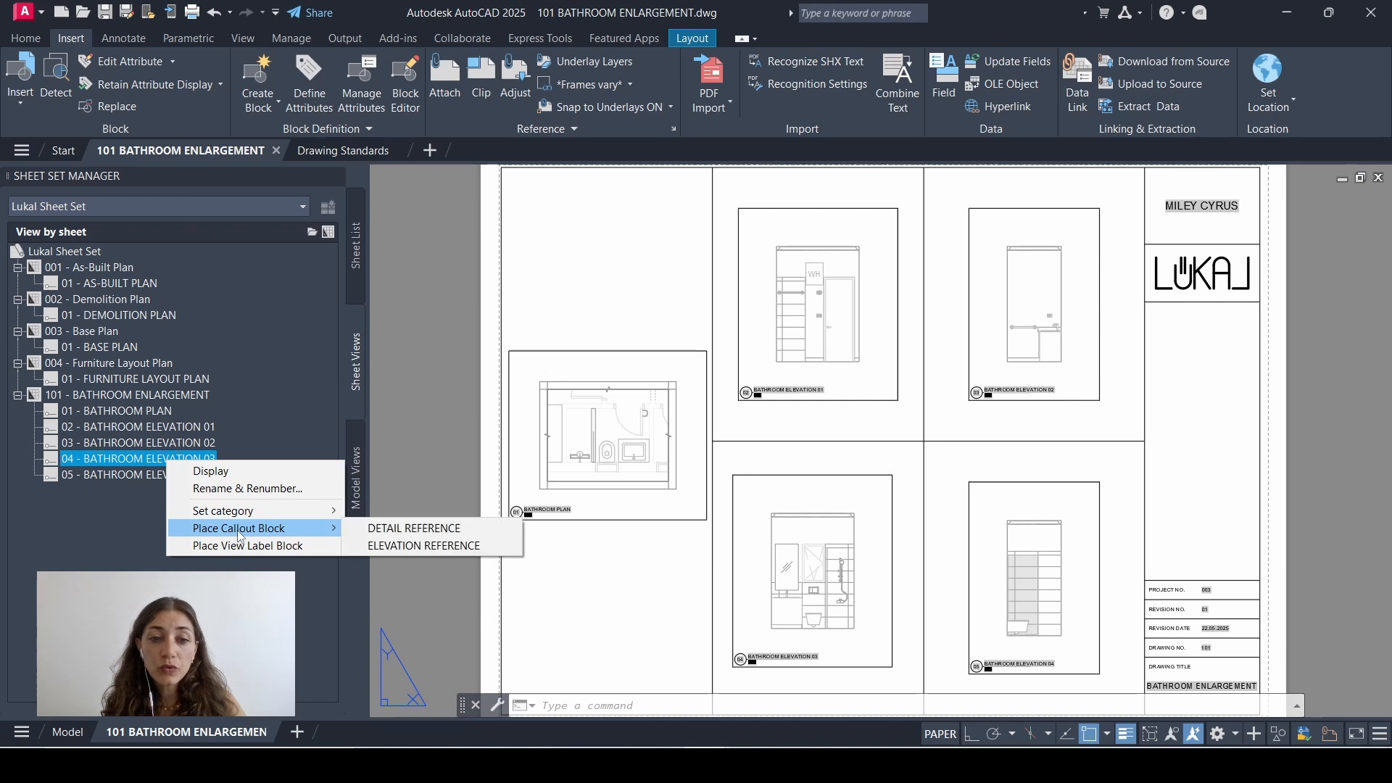
pyautogui.click(505, 546)
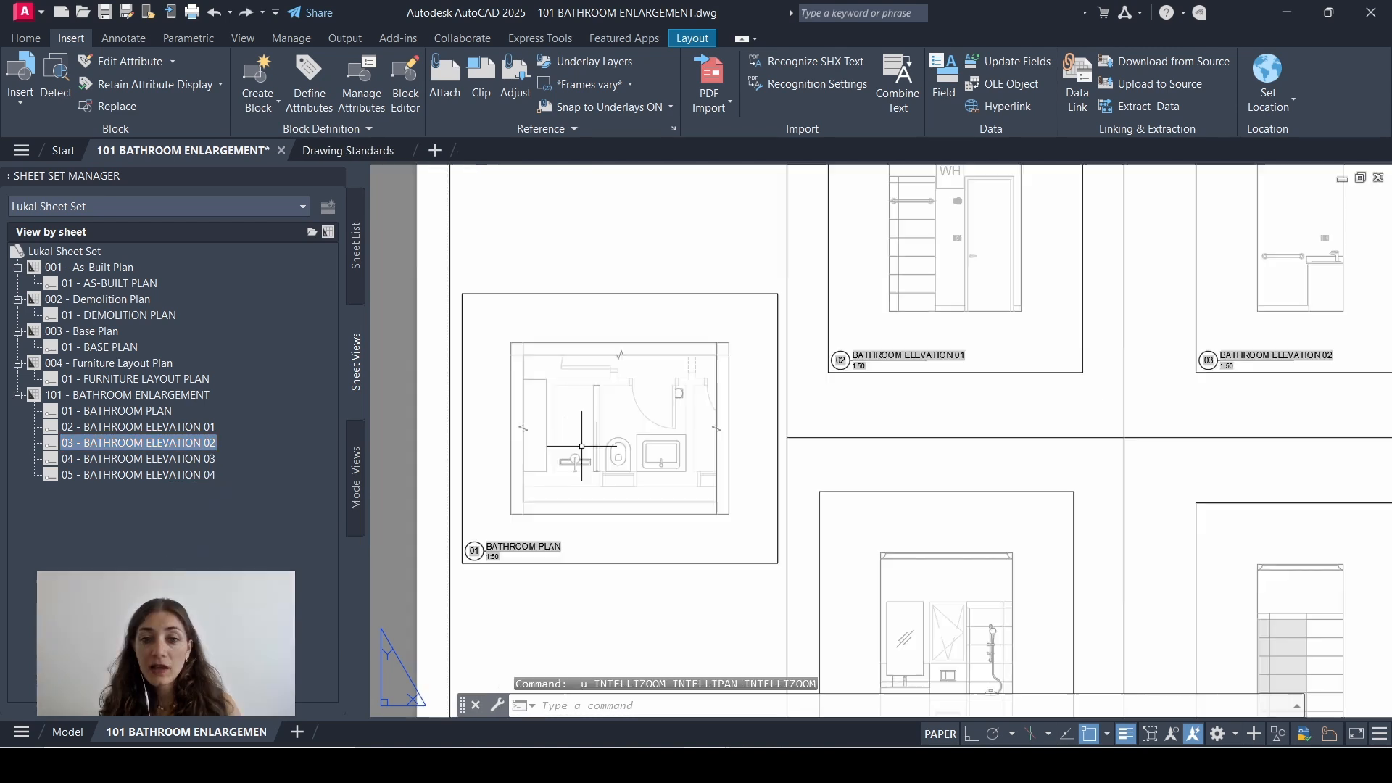
# Place an ELEVATION REFERENCE callout for 02 - BATHROOM ELEVATION 01 above the toilet in the bathroom plan, accepting the linked attributes
pyautogui.scroll(1, 566, 438)
pyautogui.moveTo(566, 438); pyautogui.dragTo(702, 454, button='middle')
pyautogui.scroll(1, 802, 460)
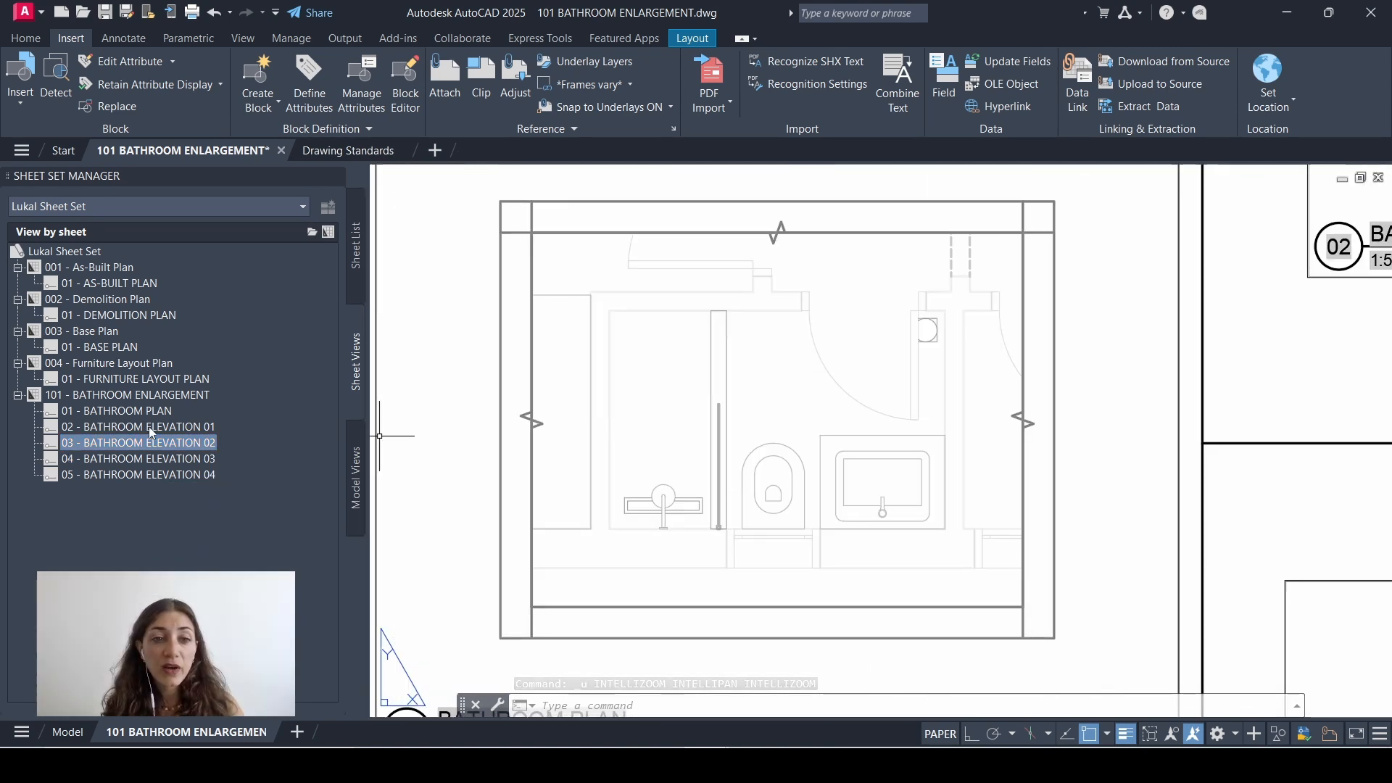
pyautogui.rightClick(151, 427)
pyautogui.moveTo(275, 495)
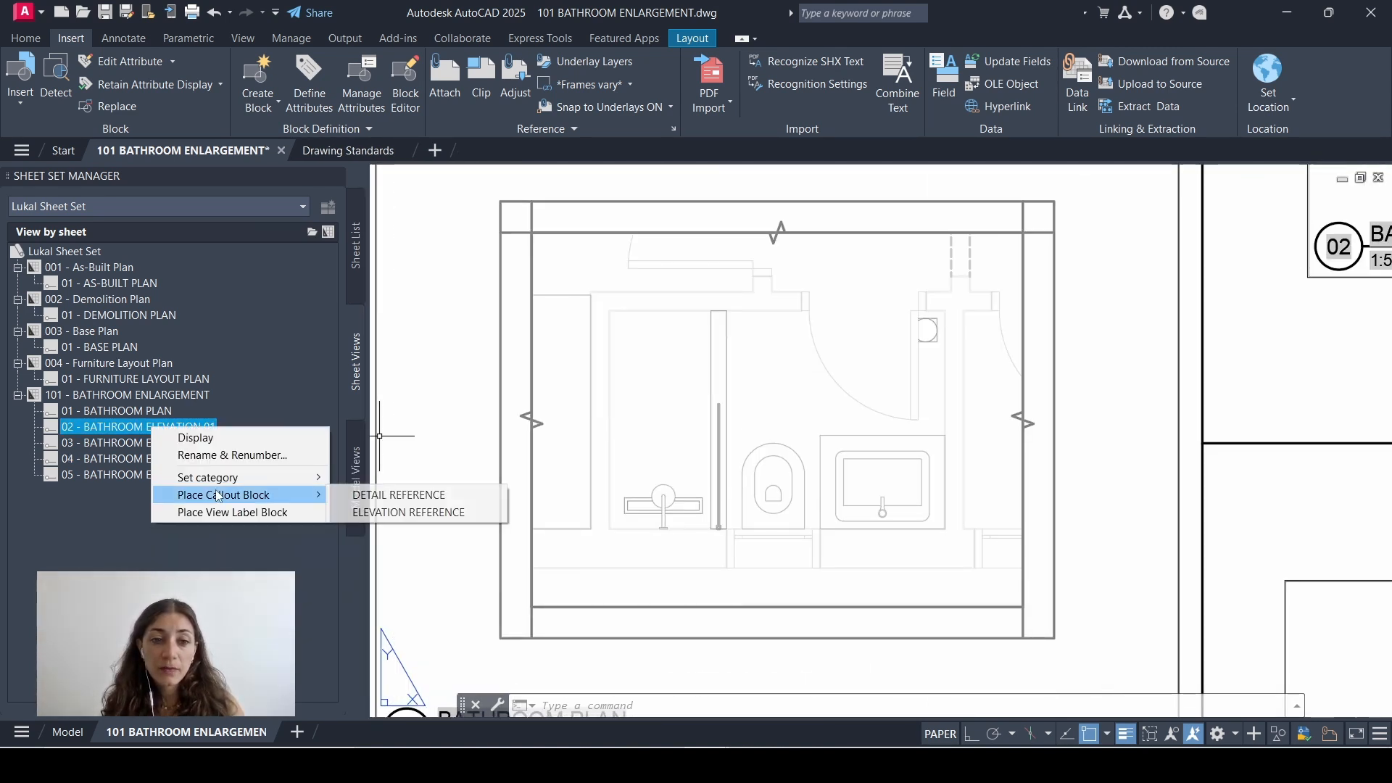
pyautogui.click(379, 518)
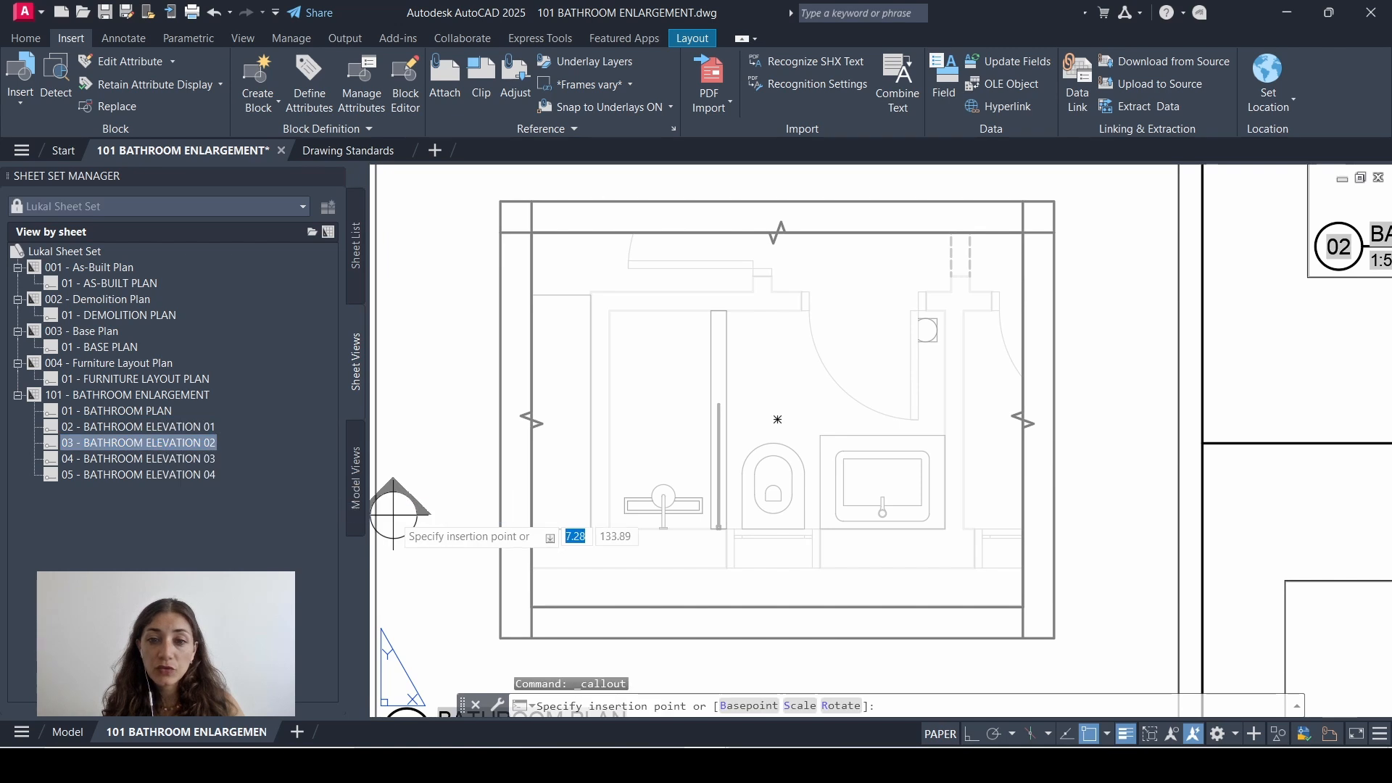
pyautogui.click(774, 389)
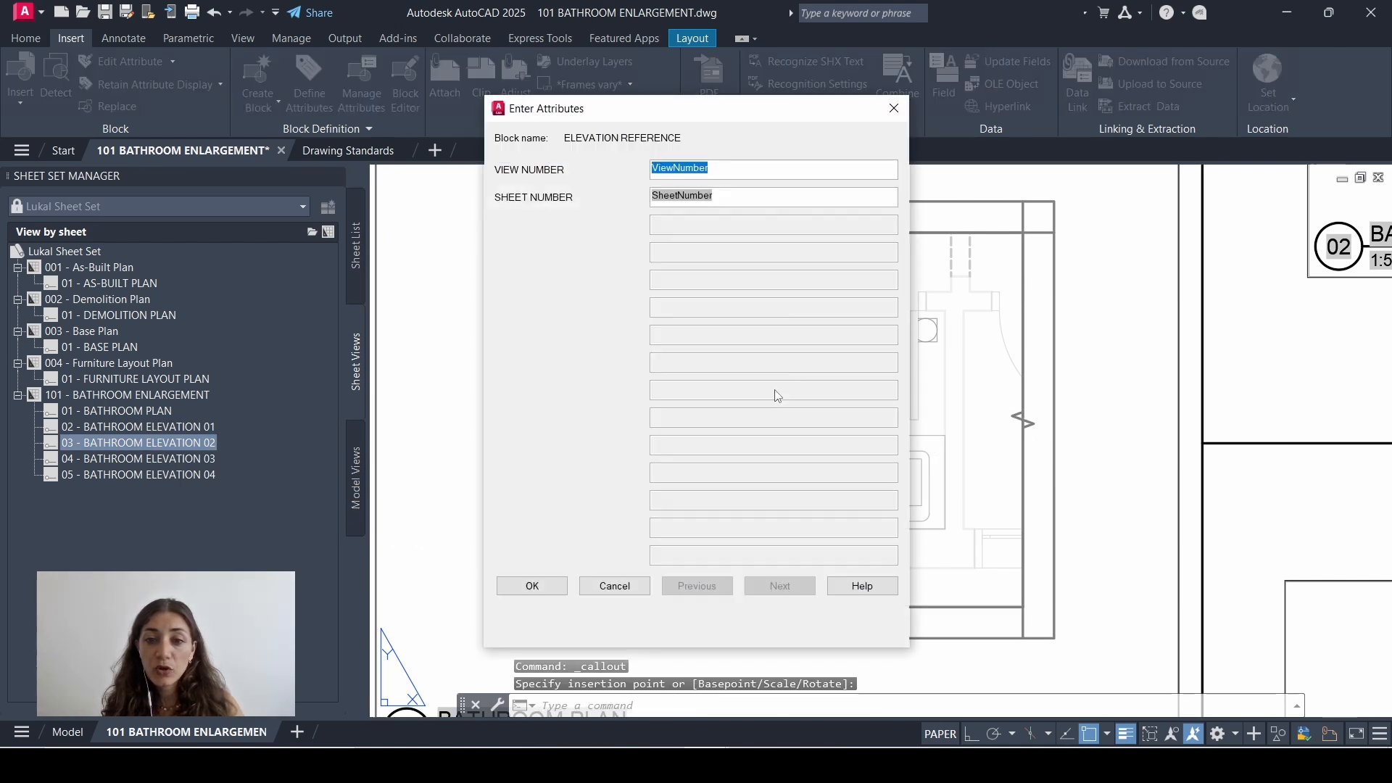
pyautogui.click(533, 586)
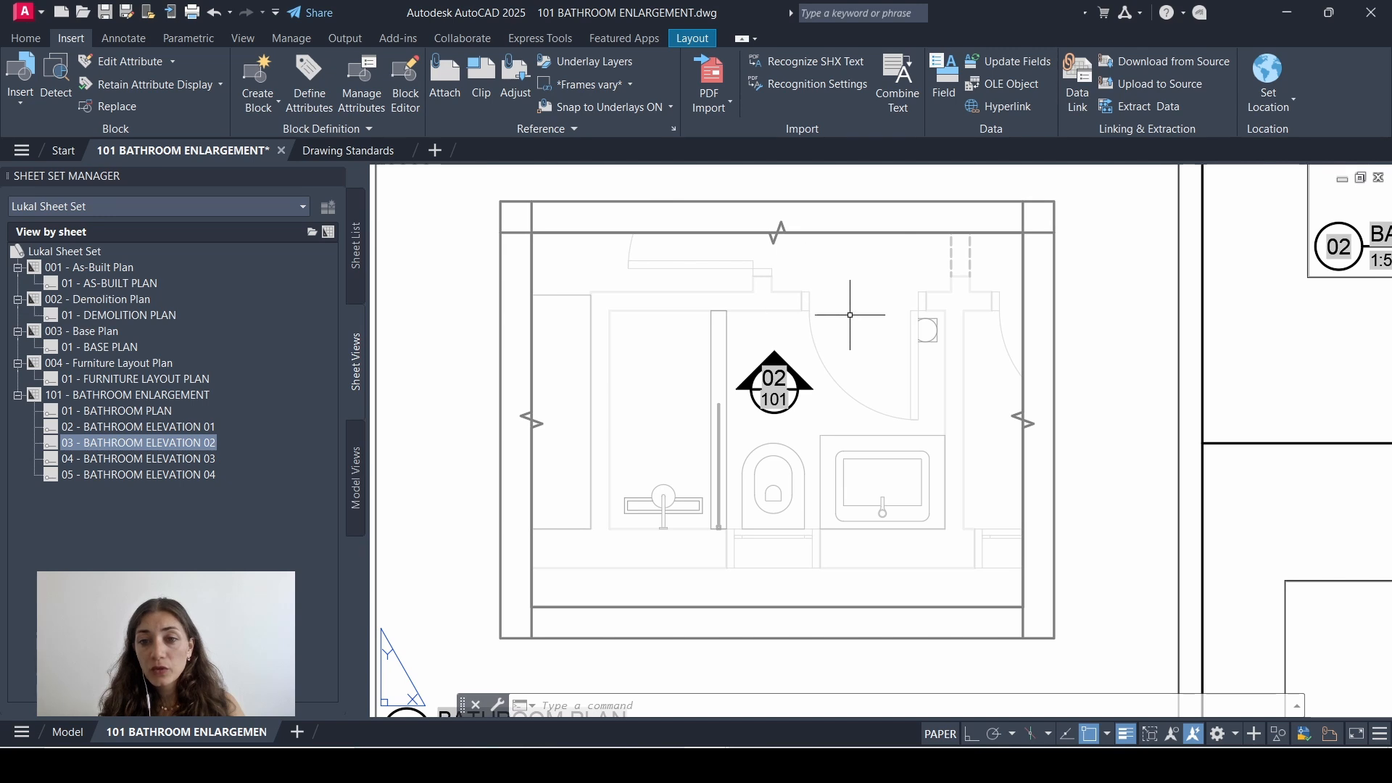
# Compare the callout's numbers with the drawing number in the title block and the view label of BATHROOM ELEVATION 01
pyautogui.scroll(-5, 746, 363)
pyautogui.scroll(6, 1155, 512)
pyautogui.scroll(2, 1156, 513)
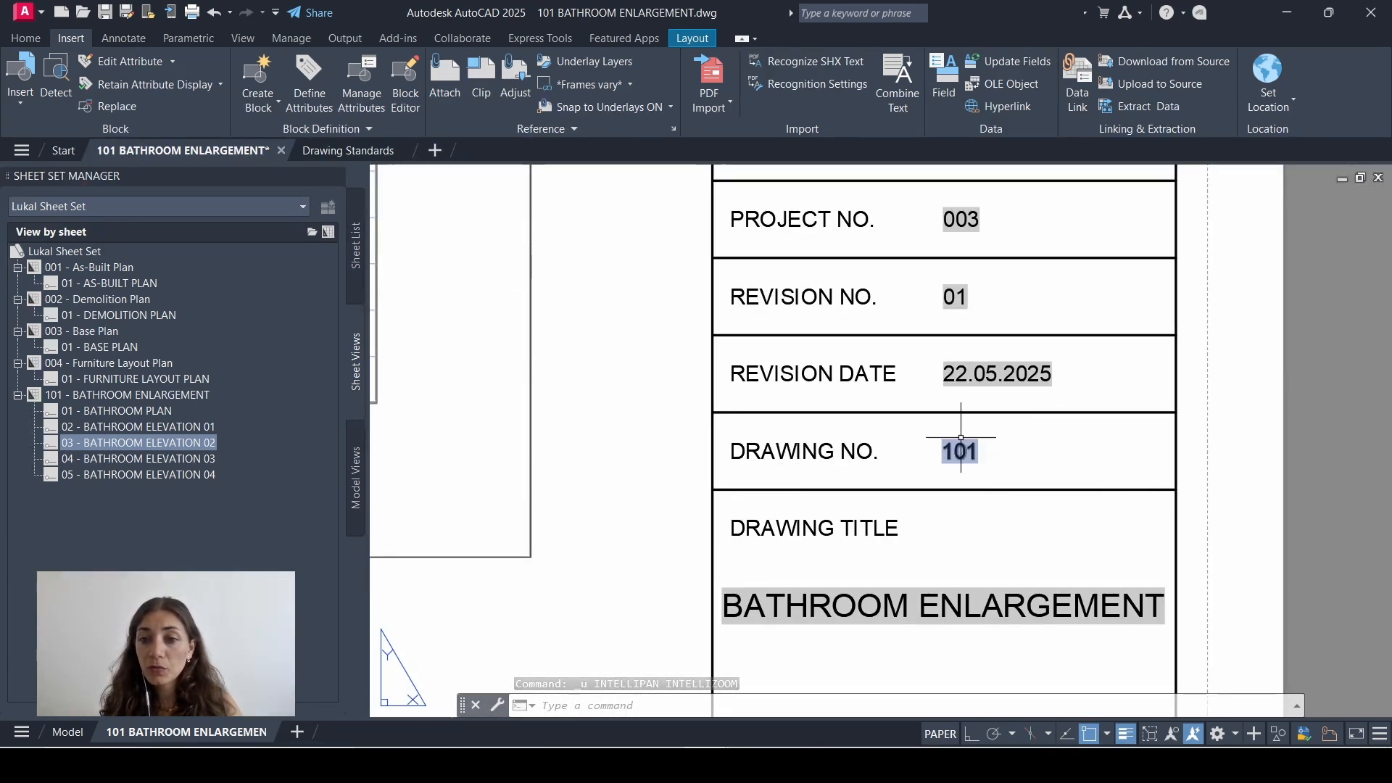
pyautogui.scroll(-5, 1010, 450)
pyautogui.scroll(4, 721, 454)
pyautogui.moveTo(722, 455); pyautogui.dragTo(712, 564, button='middle')
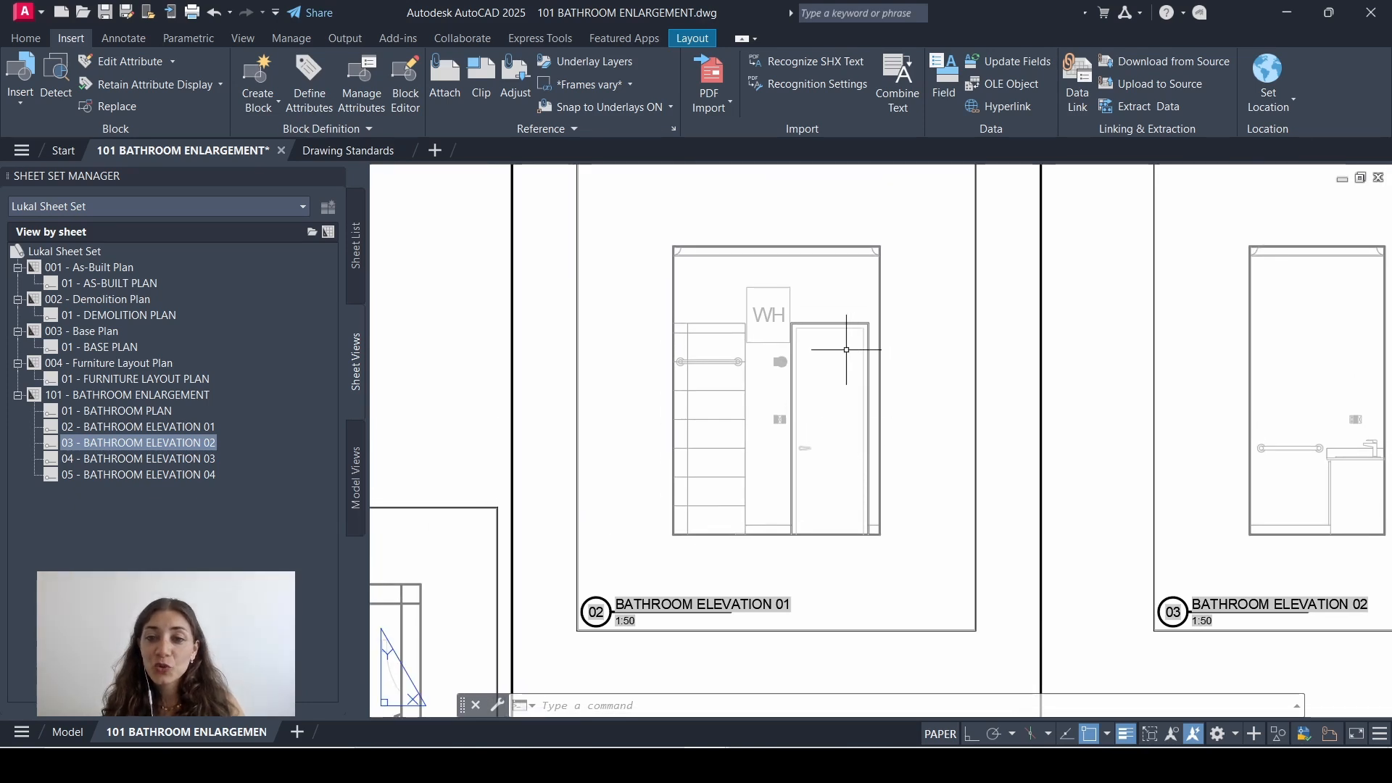
# Place an ELEVATION REFERENCE callout for 03 - BATHROOM ELEVATION 02 over the washbasin in the bathroom plan, accepting the linked attributes
pyautogui.moveTo(827, 370); pyautogui.dragTo(1260, 103, button='middle')
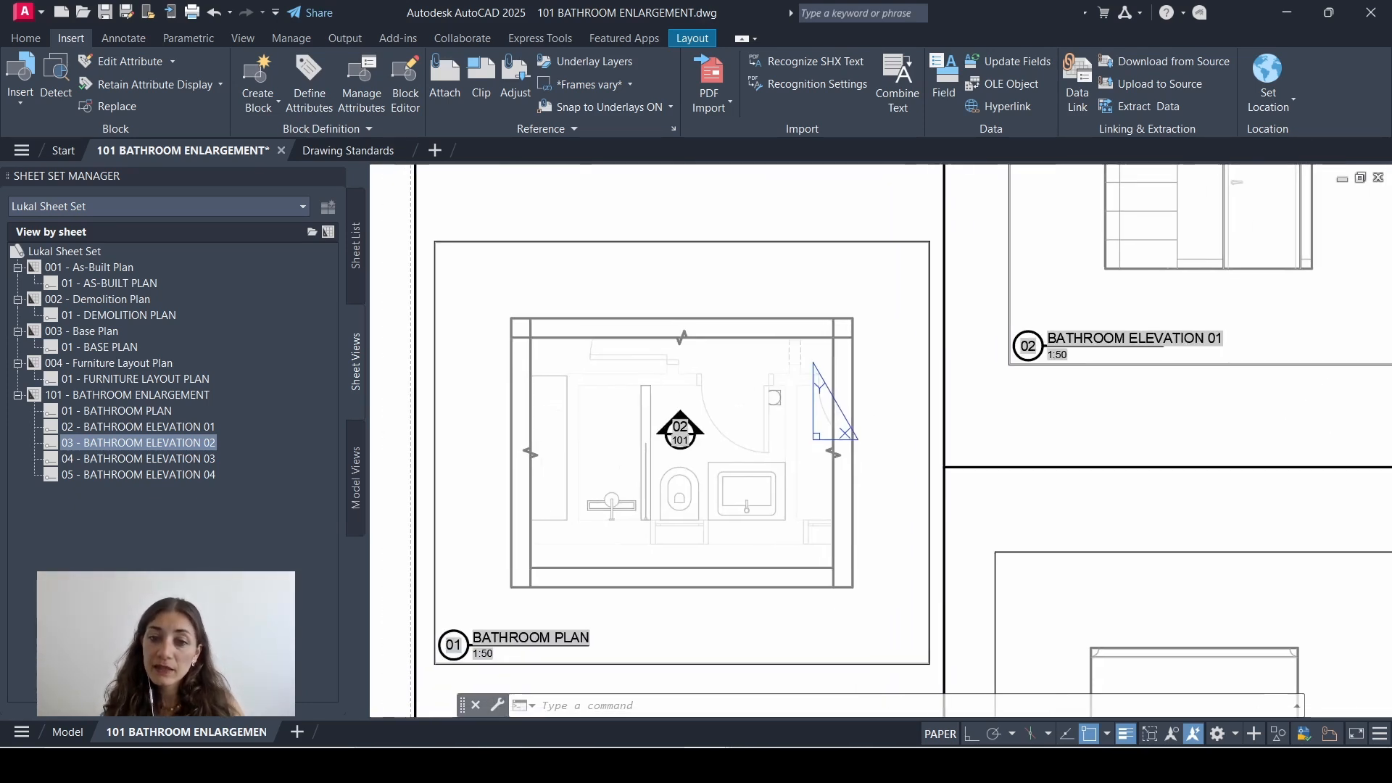
pyautogui.rightClick(131, 445)
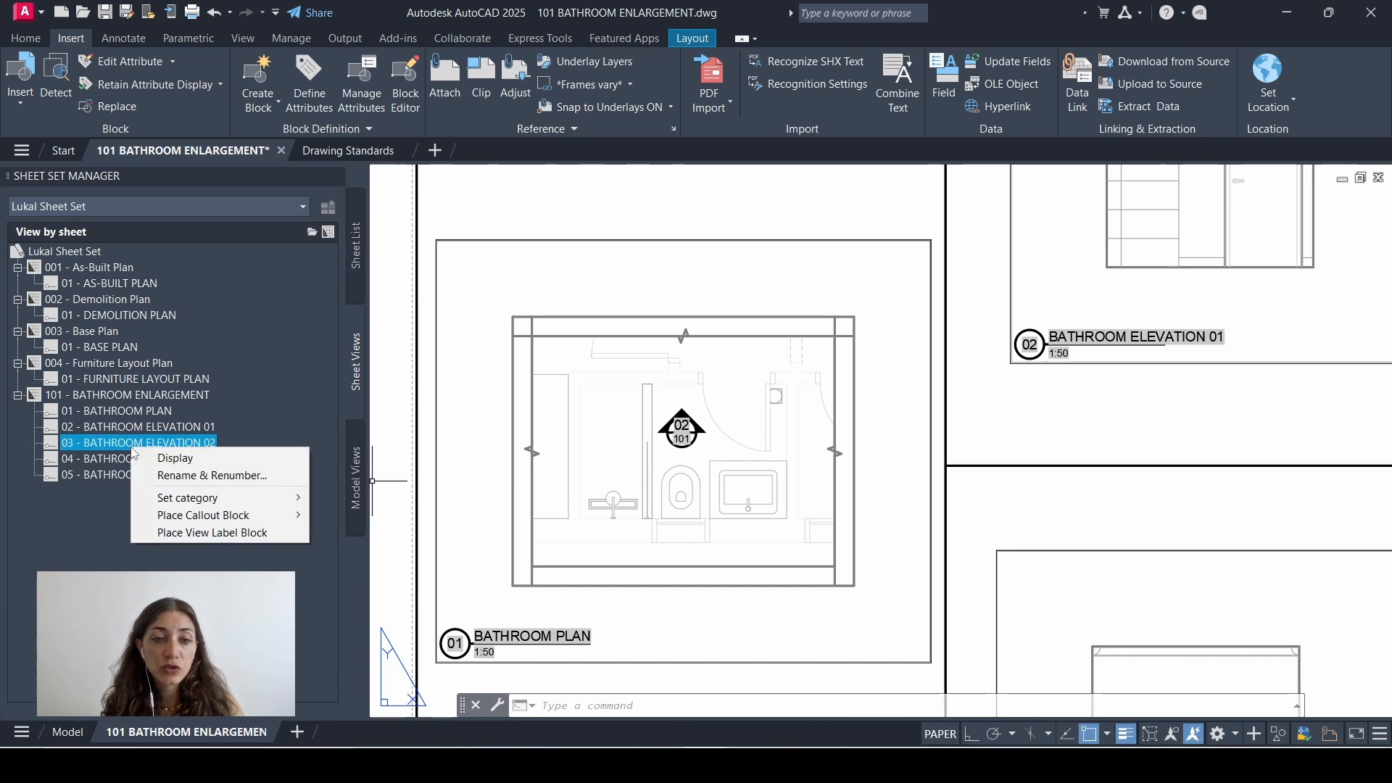
pyautogui.moveTo(227, 523)
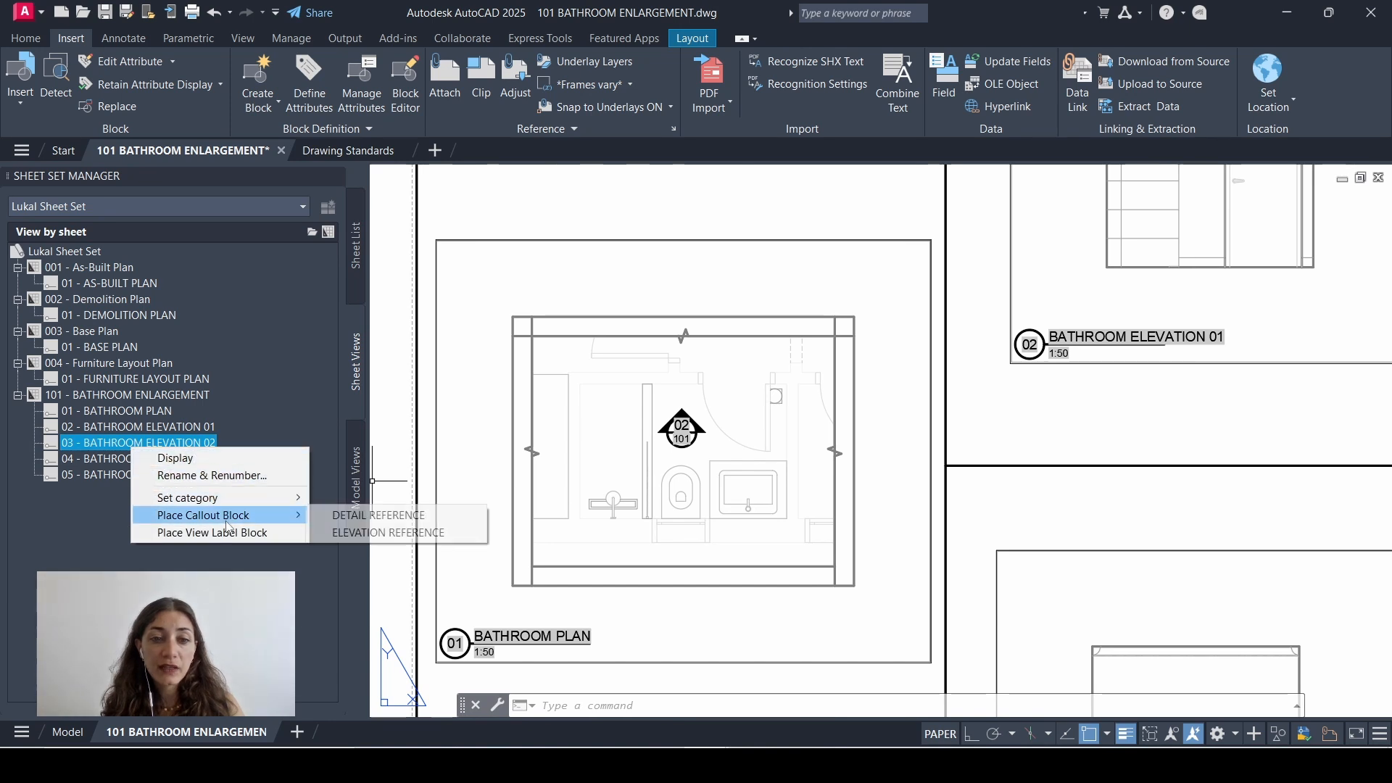
pyautogui.click(364, 540)
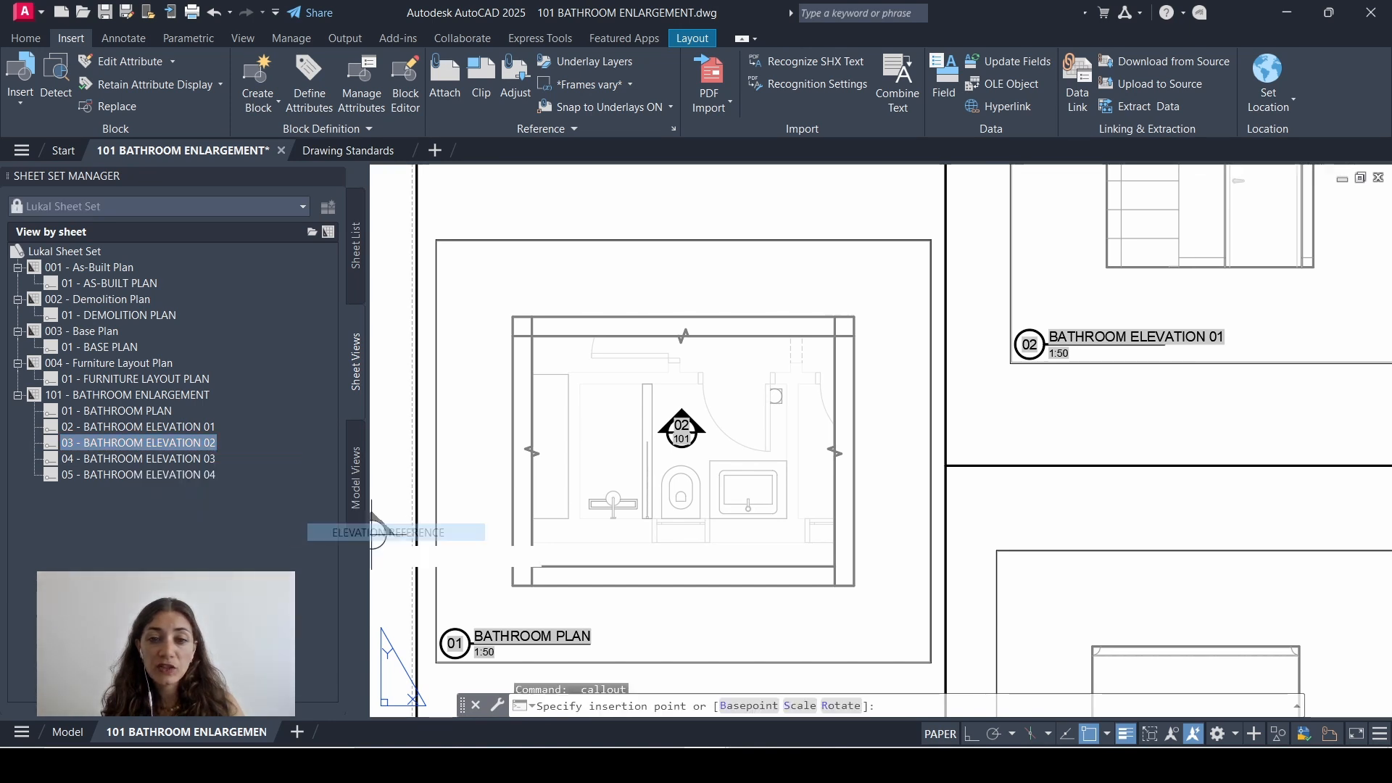
pyautogui.click(733, 457)
pyautogui.click(514, 586)
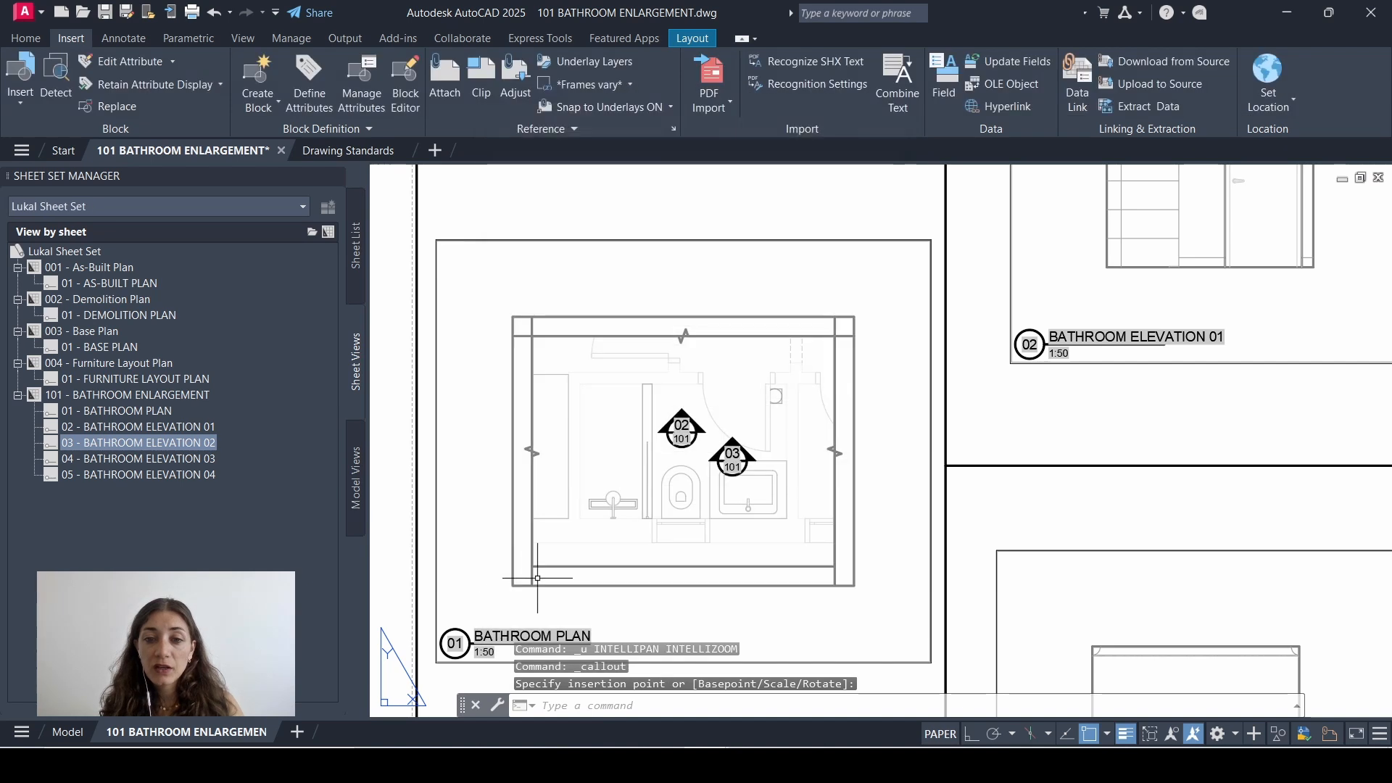
# Follow the link of the 03 callout in the bathroom plan to its BATHROOM ELEVATION 02 view
pyautogui.scroll(2, 781, 469)
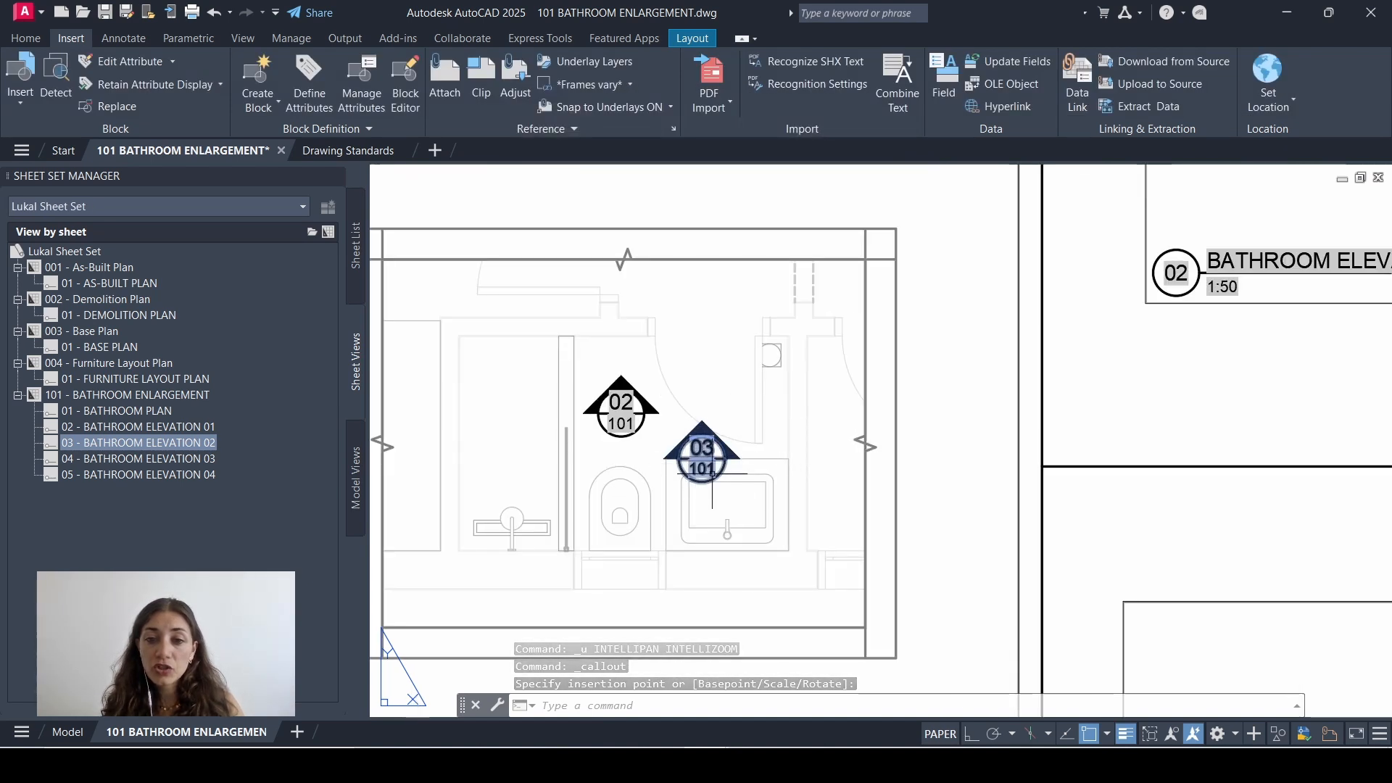
pyautogui.keyDown('ctrl'); pyautogui.click(702, 459); pyautogui.keyUp('ctrl')
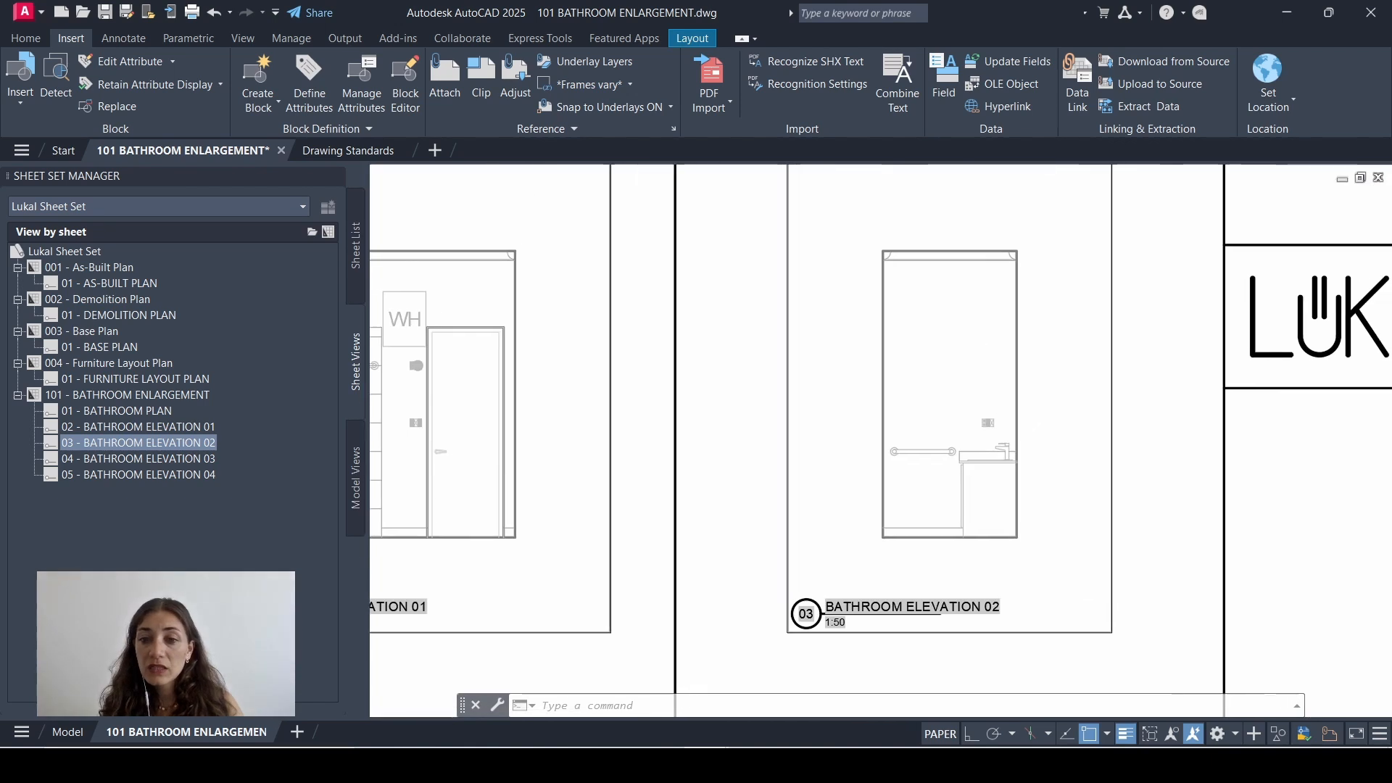
pyautogui.scroll(-1, 870, 595)
pyautogui.moveTo(870, 594); pyautogui.dragTo(1063, 450, button='middle')
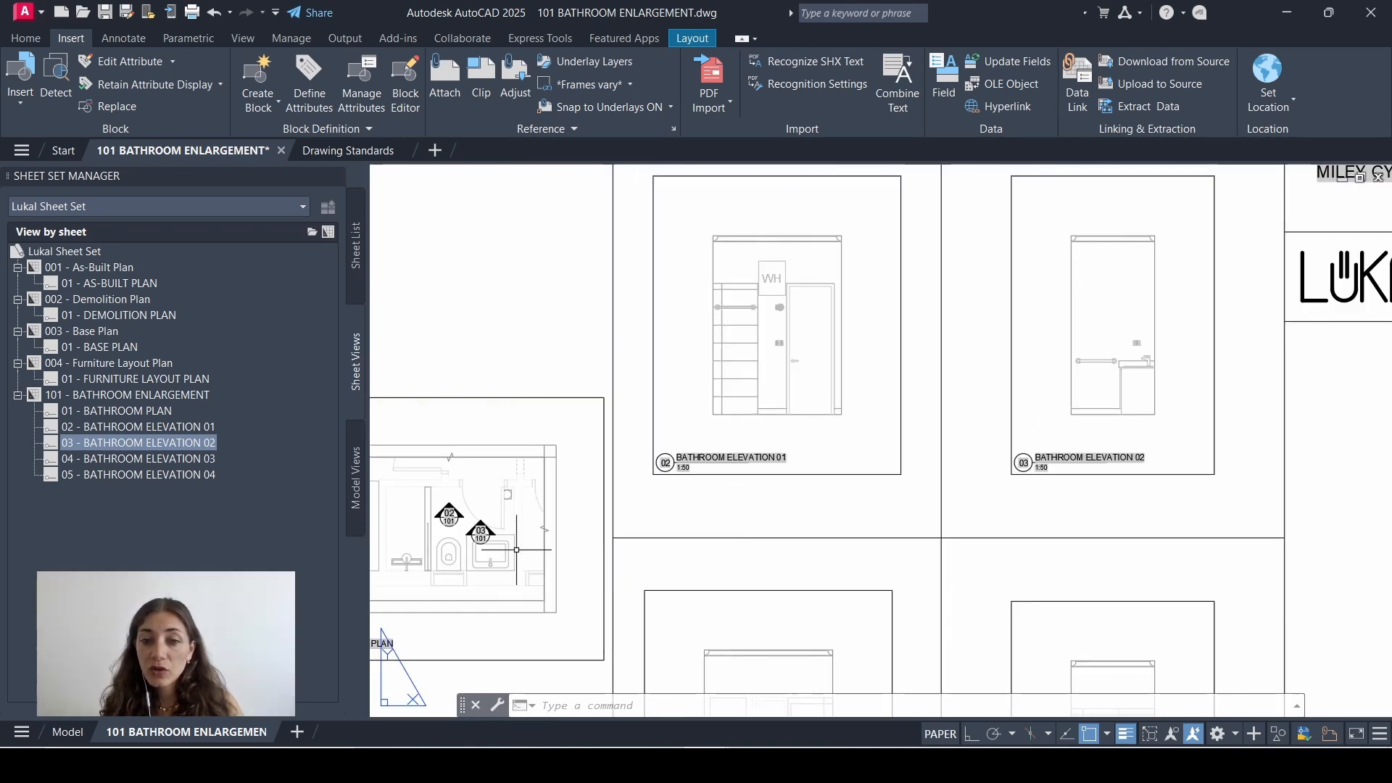
# Rotate the arrow of the 03 callout in the bathroom plan so that it points right, keeping its numbers upright
pyautogui.scroll(6, 457, 544)
pyautogui.click(472, 531)
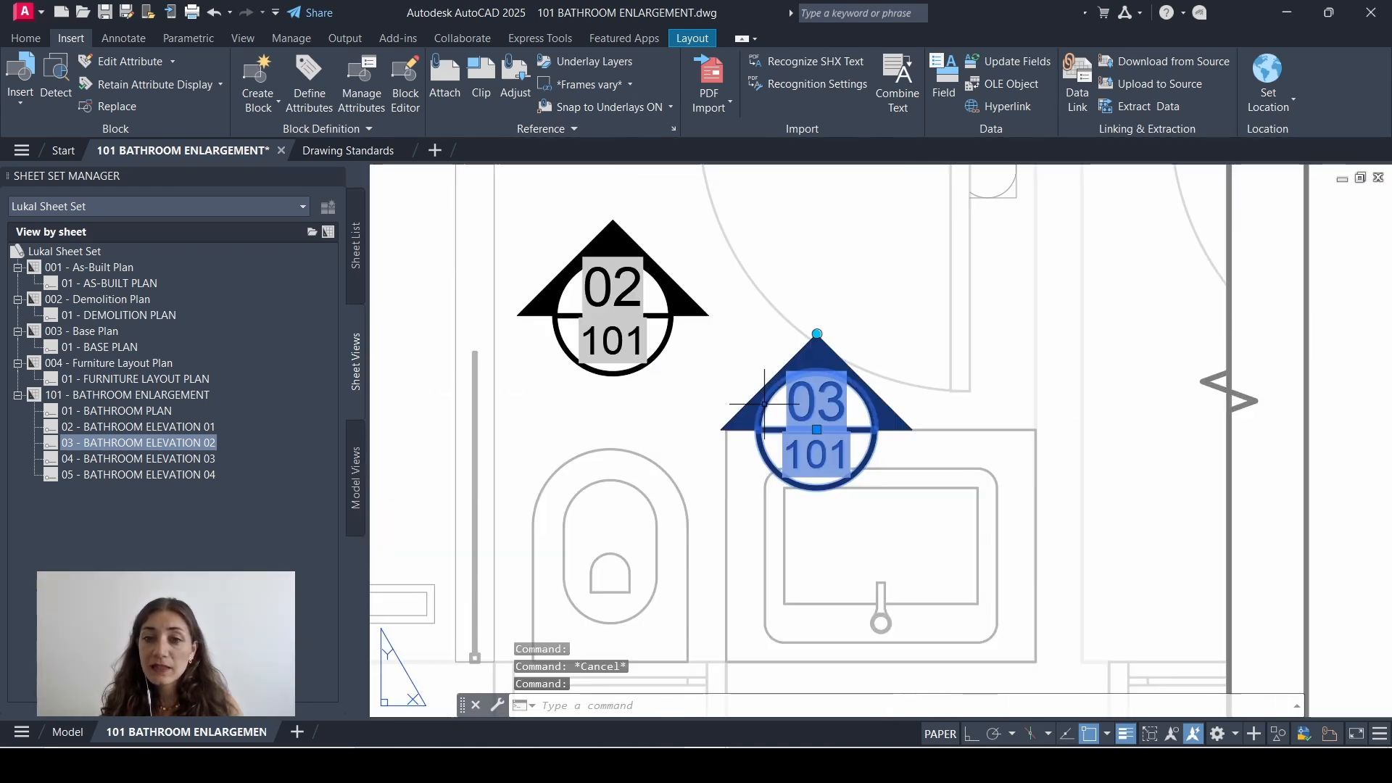
pyautogui.click(816, 334)
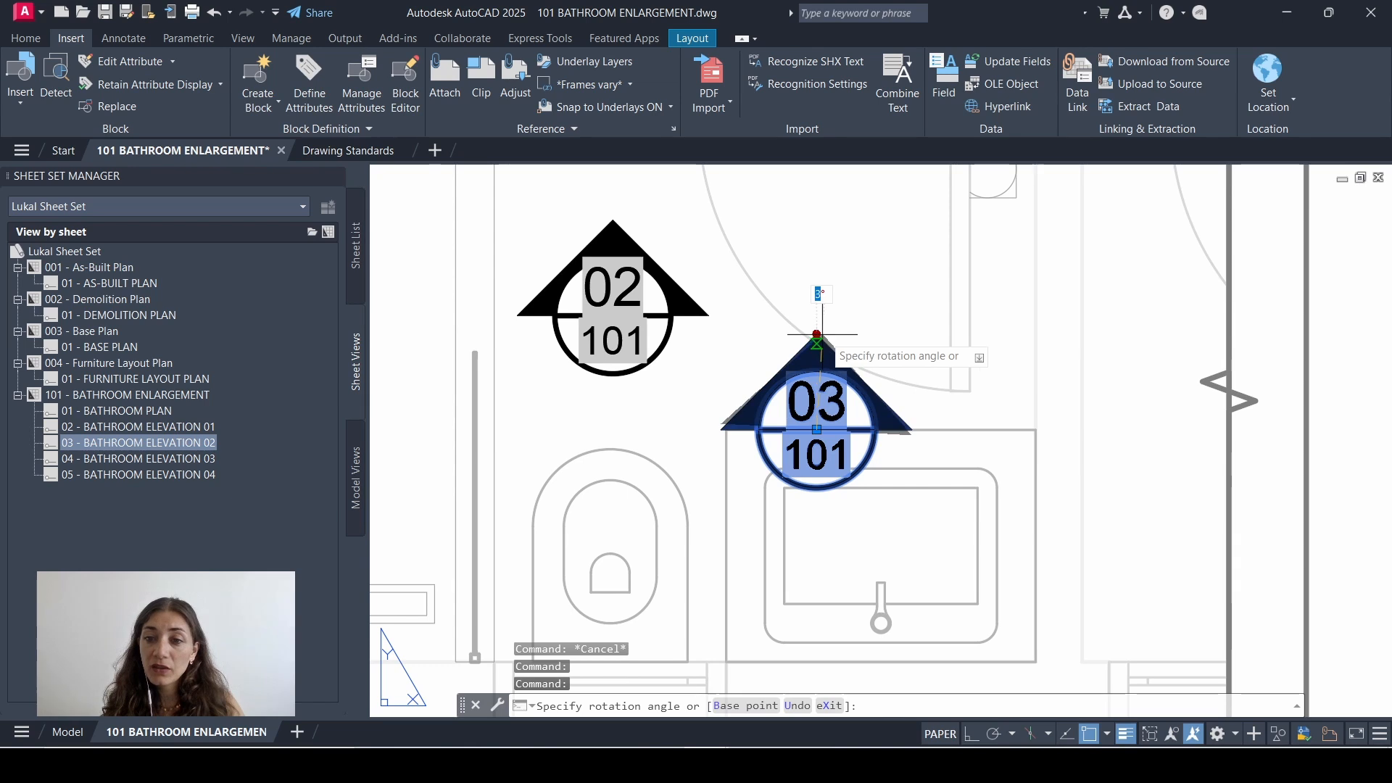
pyautogui.click(922, 430)
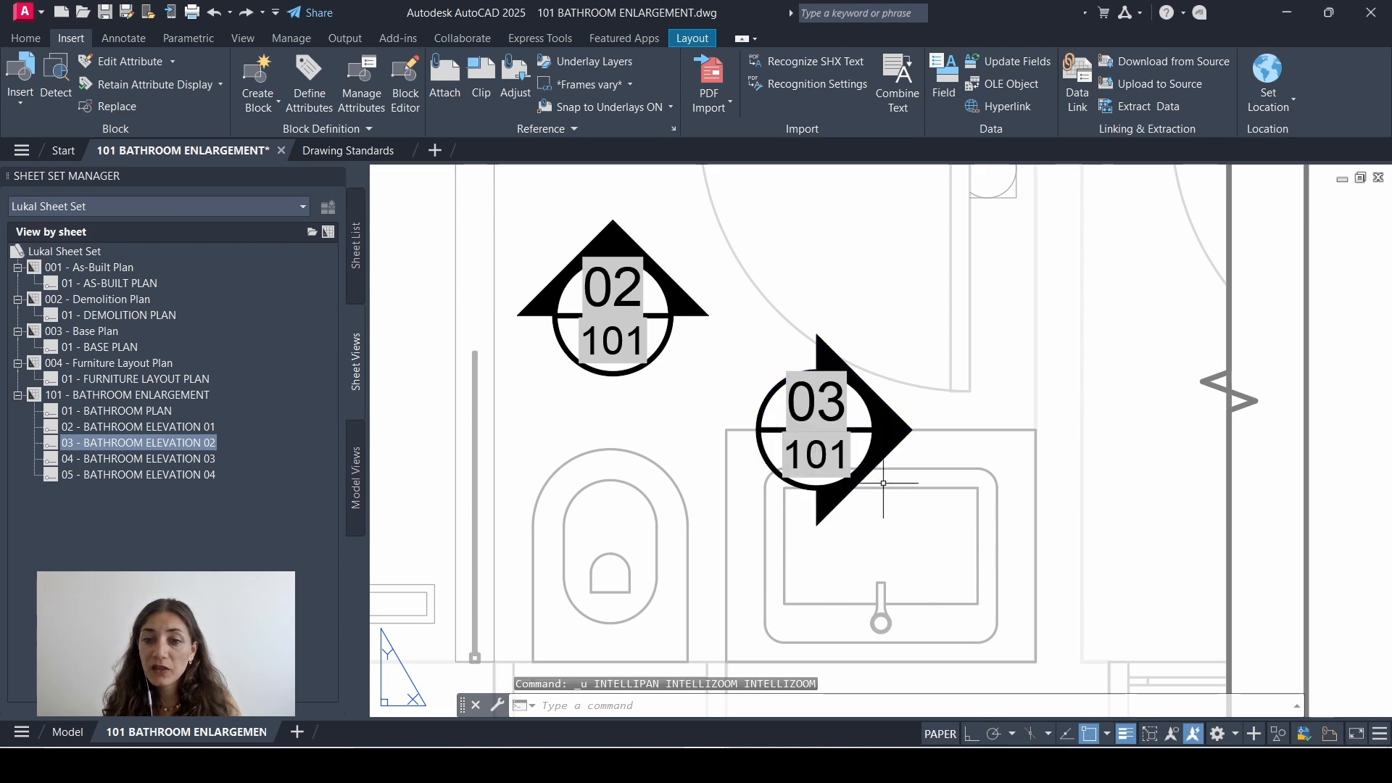
# Place an ELEVATION REFERENCE callout for 04 - BATHROOM ELEVATION 03 over the toilet in the bathroom plan
pyautogui.rightClick(137, 461)
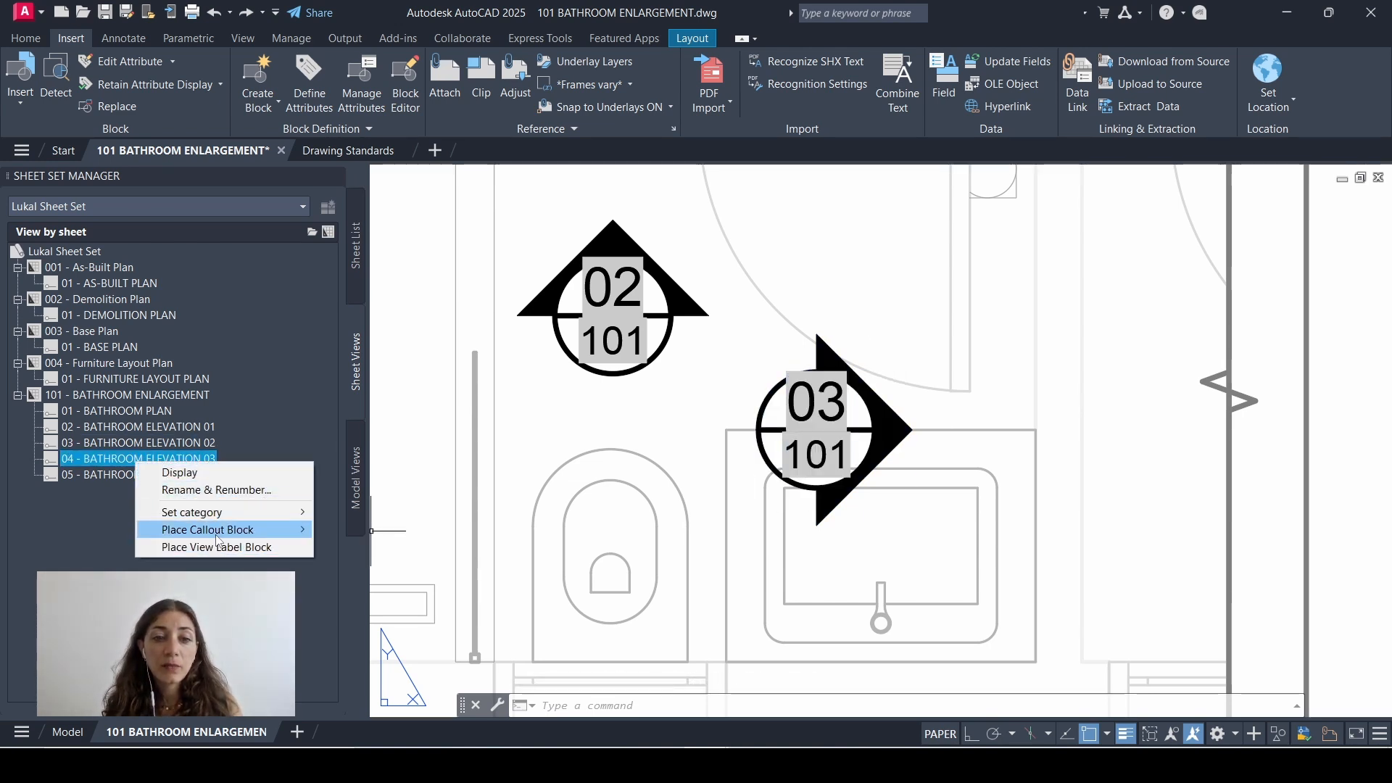
pyautogui.moveTo(216, 535)
pyautogui.click(392, 547)
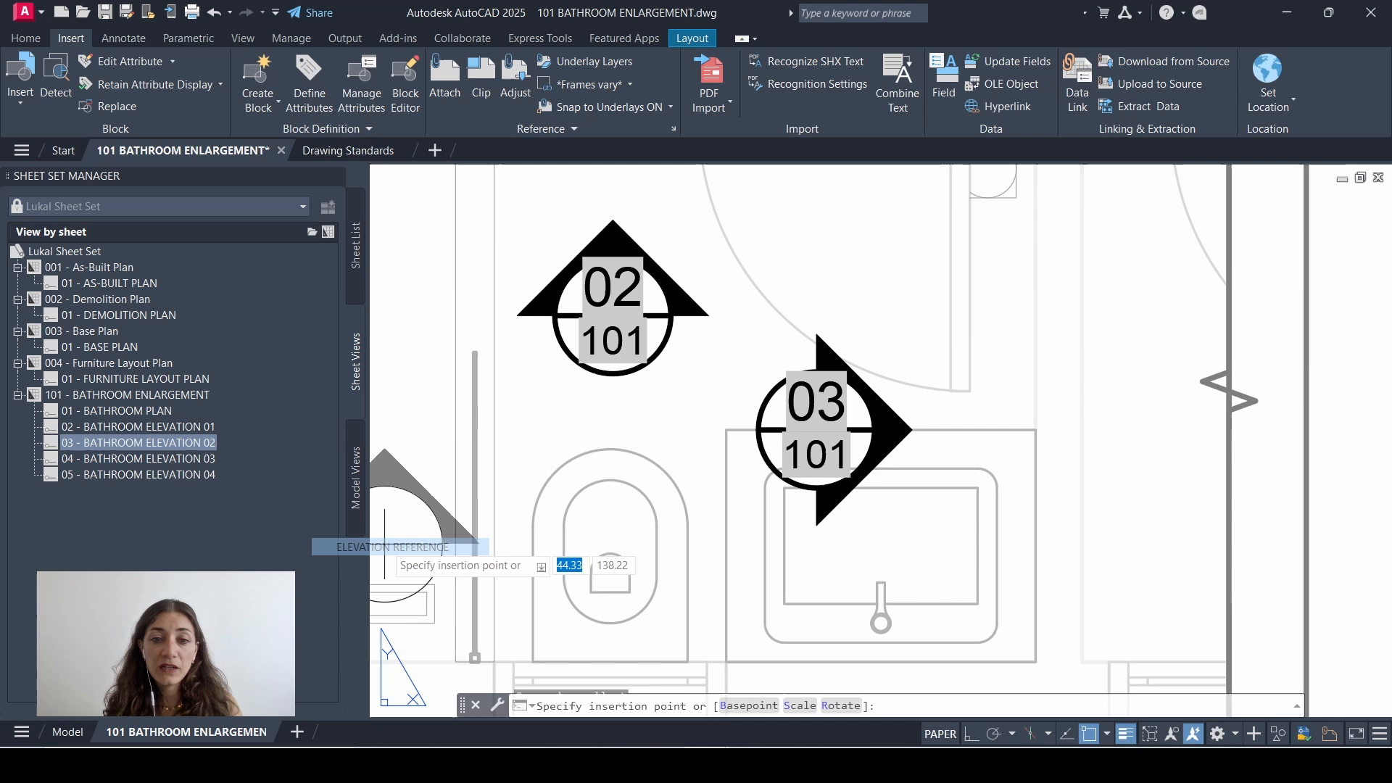
pyautogui.click(631, 486)
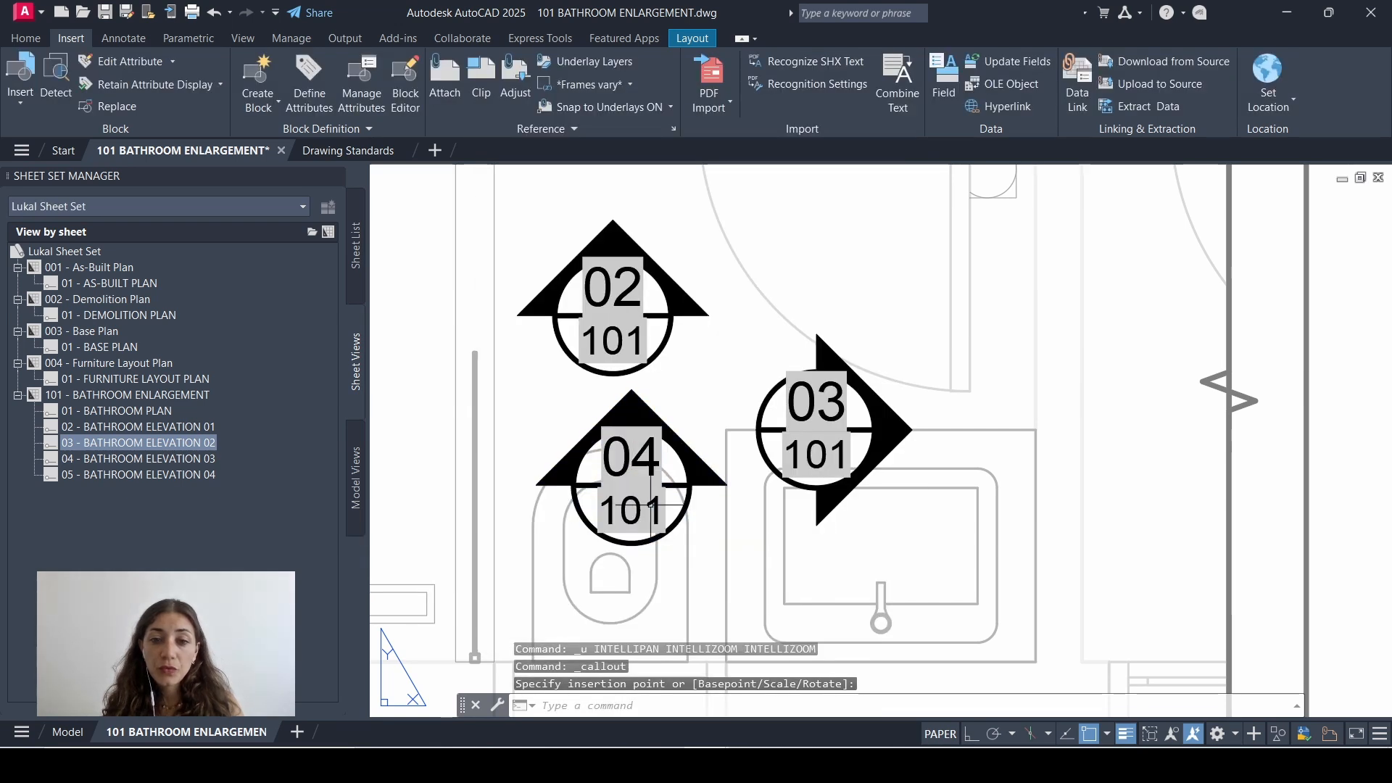
# Check the BATHROOM ELEVATION 03 view, and rotate the 04 callout's arrow by 180° so that it points down
pyautogui.scroll(-7, 554, 449)
pyautogui.moveTo(930, 606); pyautogui.dragTo(1024, 461, button='middle')
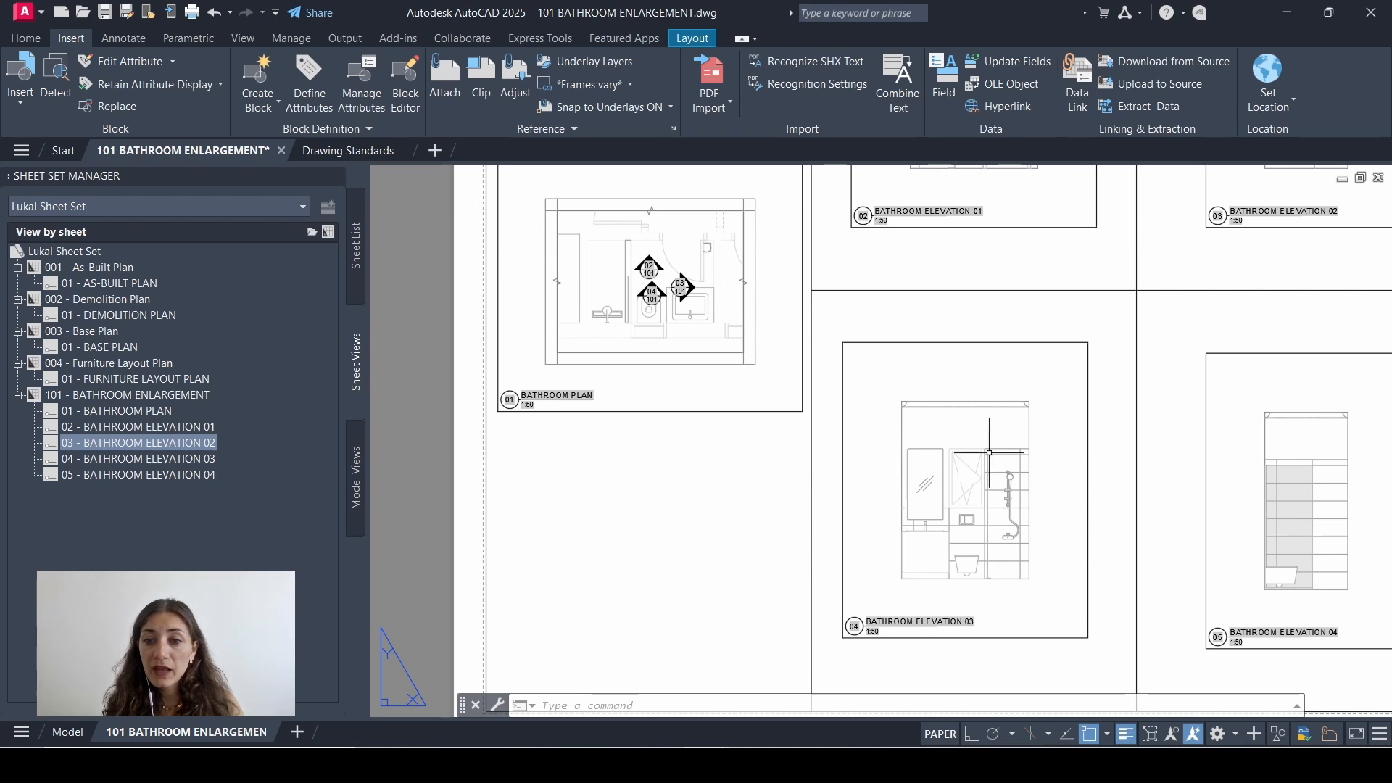
pyautogui.scroll(5, 682, 290)
pyautogui.click(737, 451)
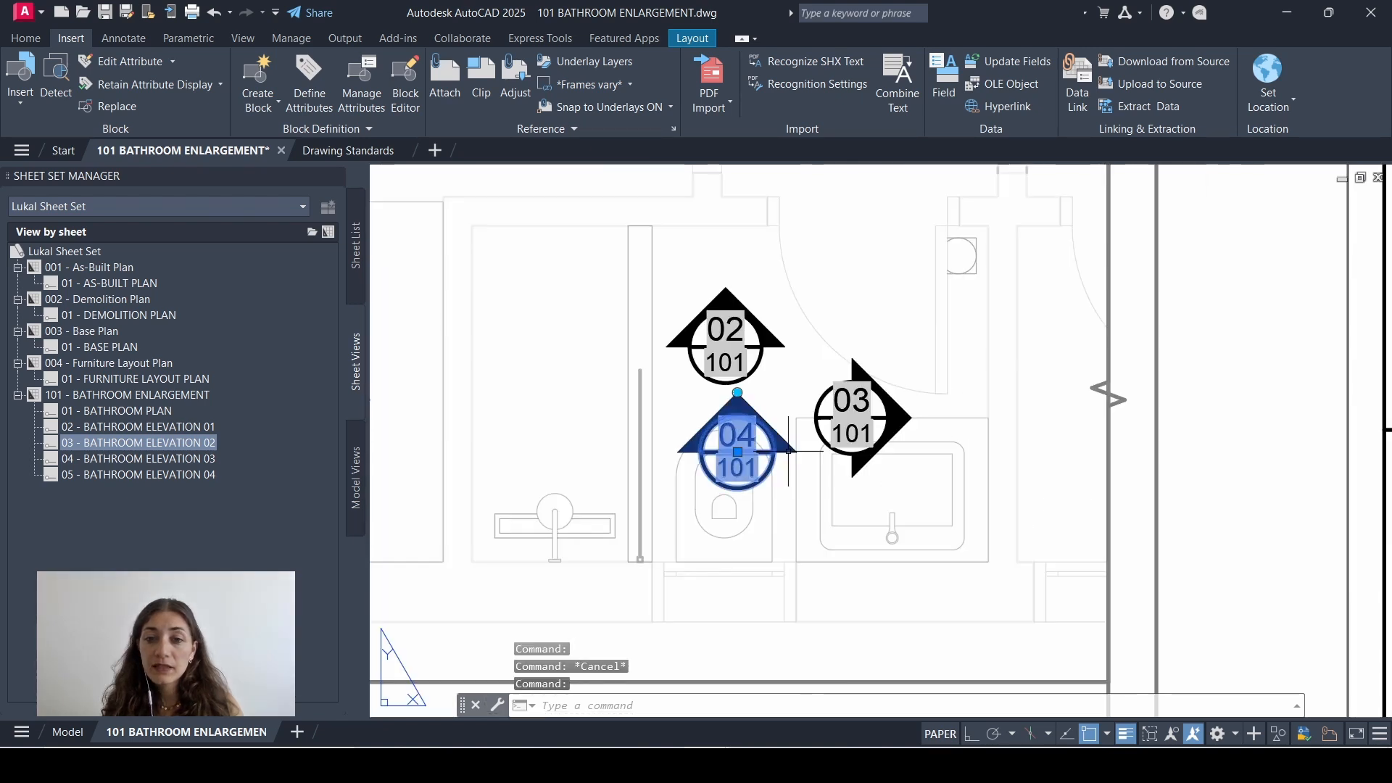
pyautogui.click(737, 392)
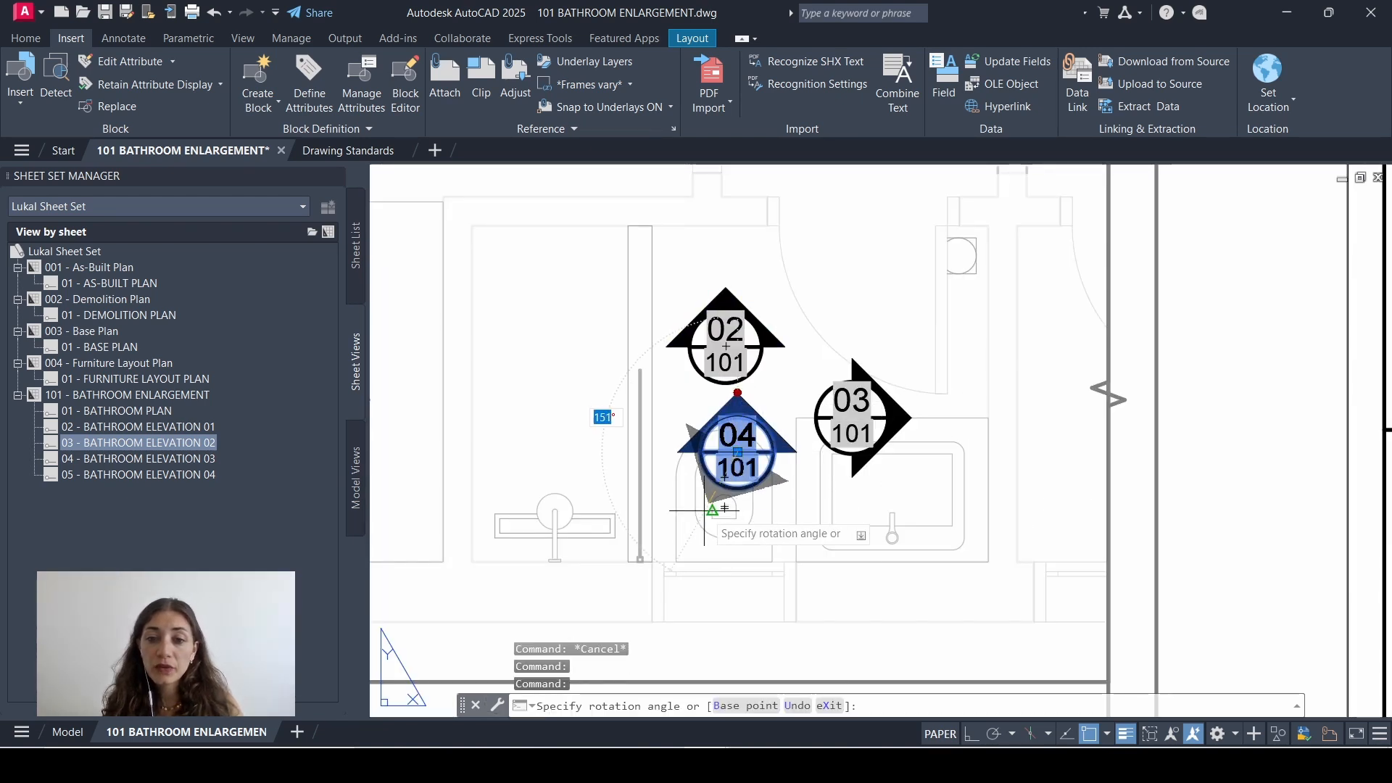
pyautogui.write('18')
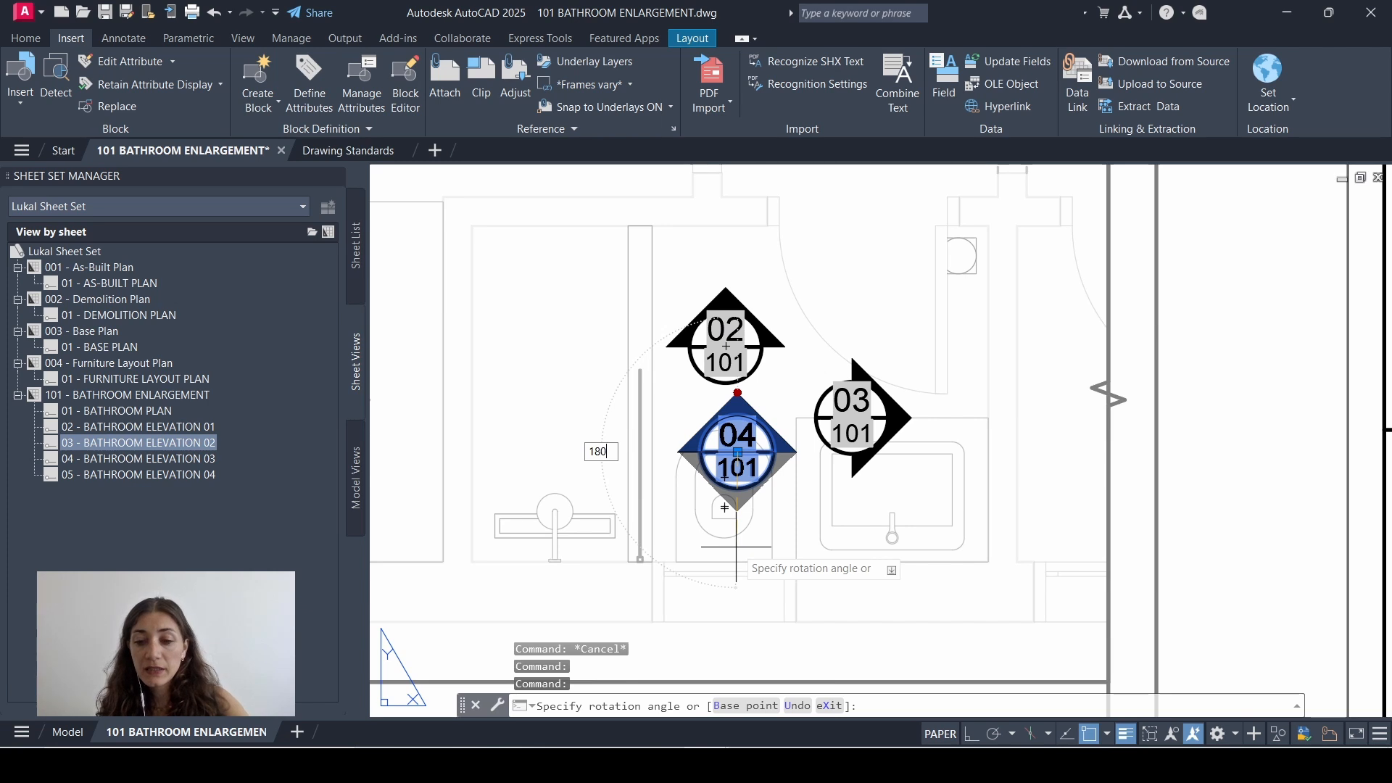
pyautogui.write('0')
pyautogui.press('Return')
# Place an ELEVATION REFERENCE callout for 05 - BATHROOM ELEVATION 04 in the shower area of the bathroom plan
pyautogui.scroll(-5, 595, 290)
pyautogui.moveTo(594, 287); pyautogui.dragTo(588, 325, button='middle')
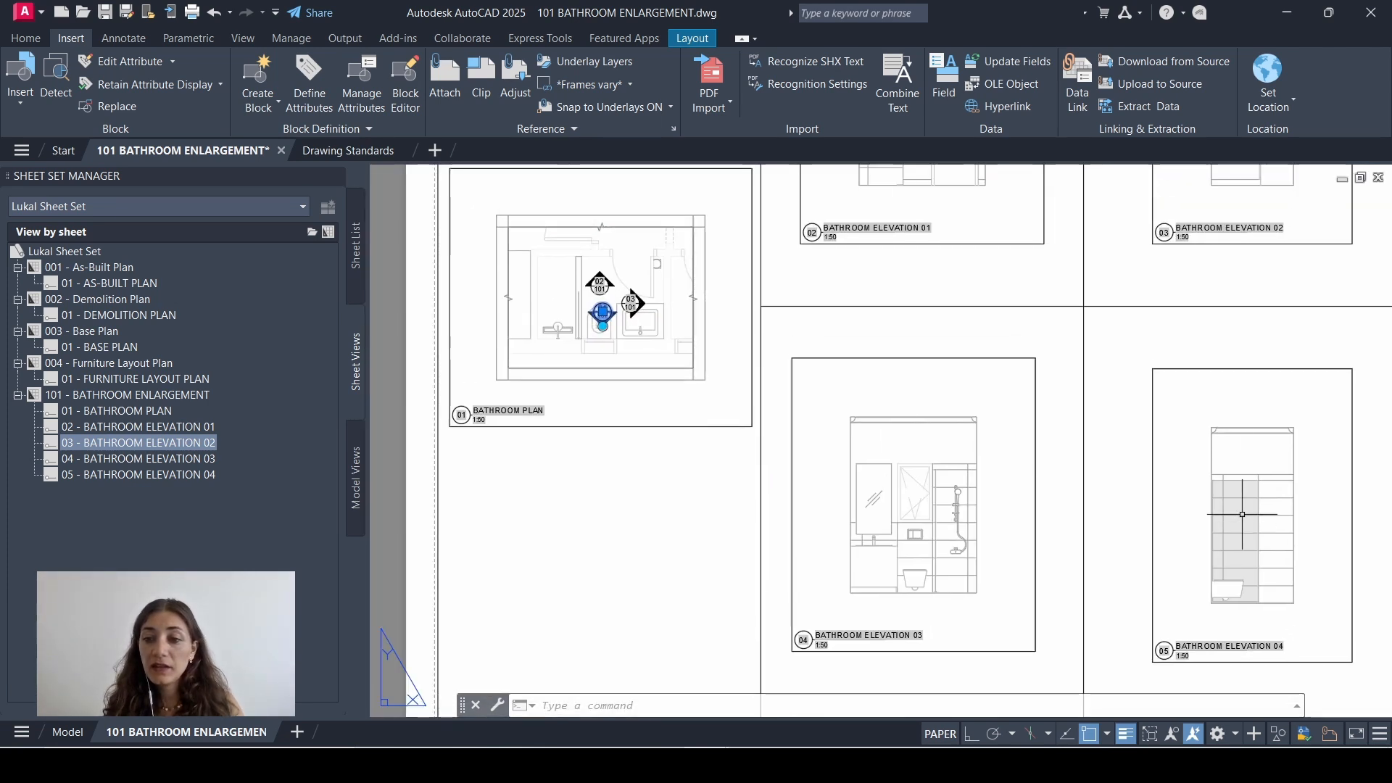
pyautogui.rightClick(116, 475)
pyautogui.click(348, 524)
pyautogui.scroll(5, 556, 252)
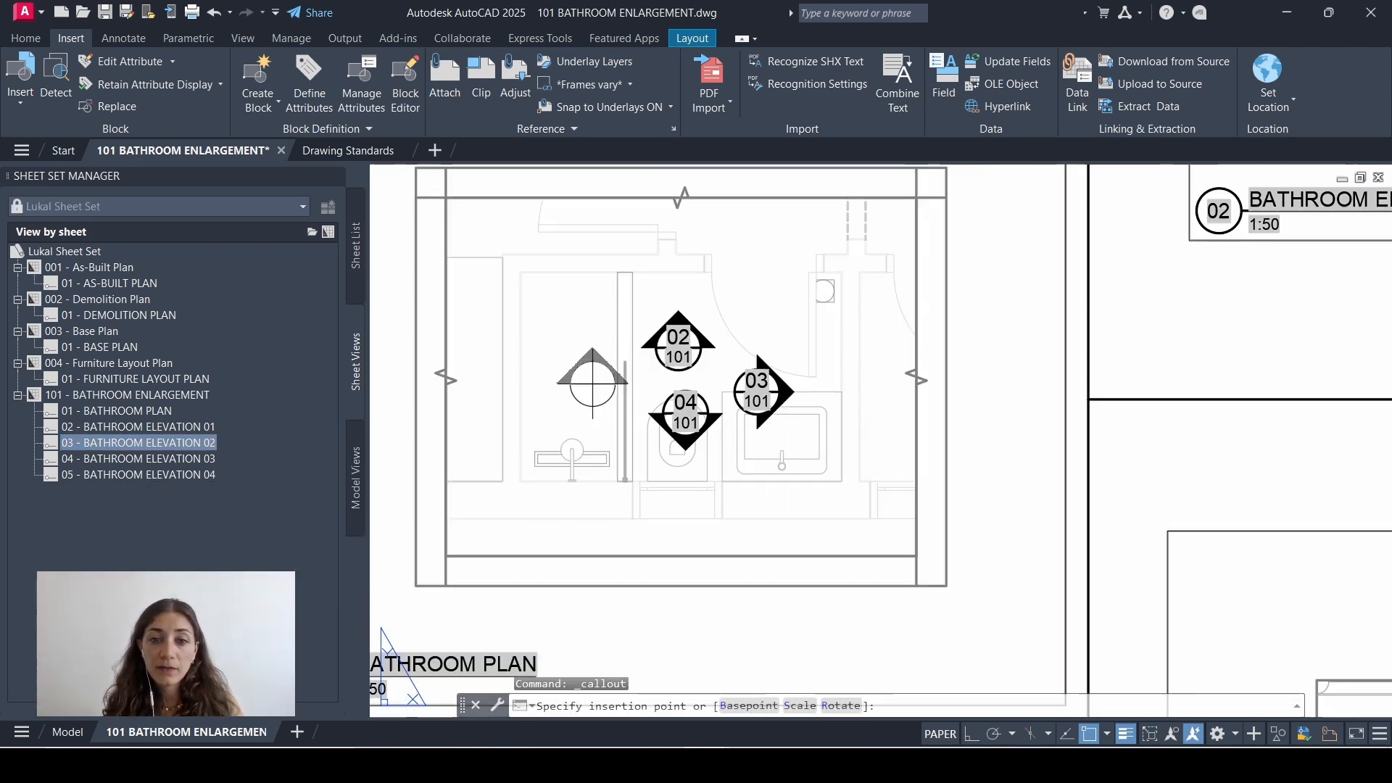
pyautogui.click(590, 380)
# Rotate the arrow of the 05 callout by 90° so that it points left
pyautogui.click(590, 361)
pyautogui.click(590, 351)
pyautogui.write('90')
pyautogui.press('Return')
# Move the 02 callout up and to the right, and set the 03 callout close beside it, above the washbasin
pyautogui.scroll(5, 532, 286)
pyautogui.moveTo(606, 311); pyautogui.dragTo(621, 224, button='middle')
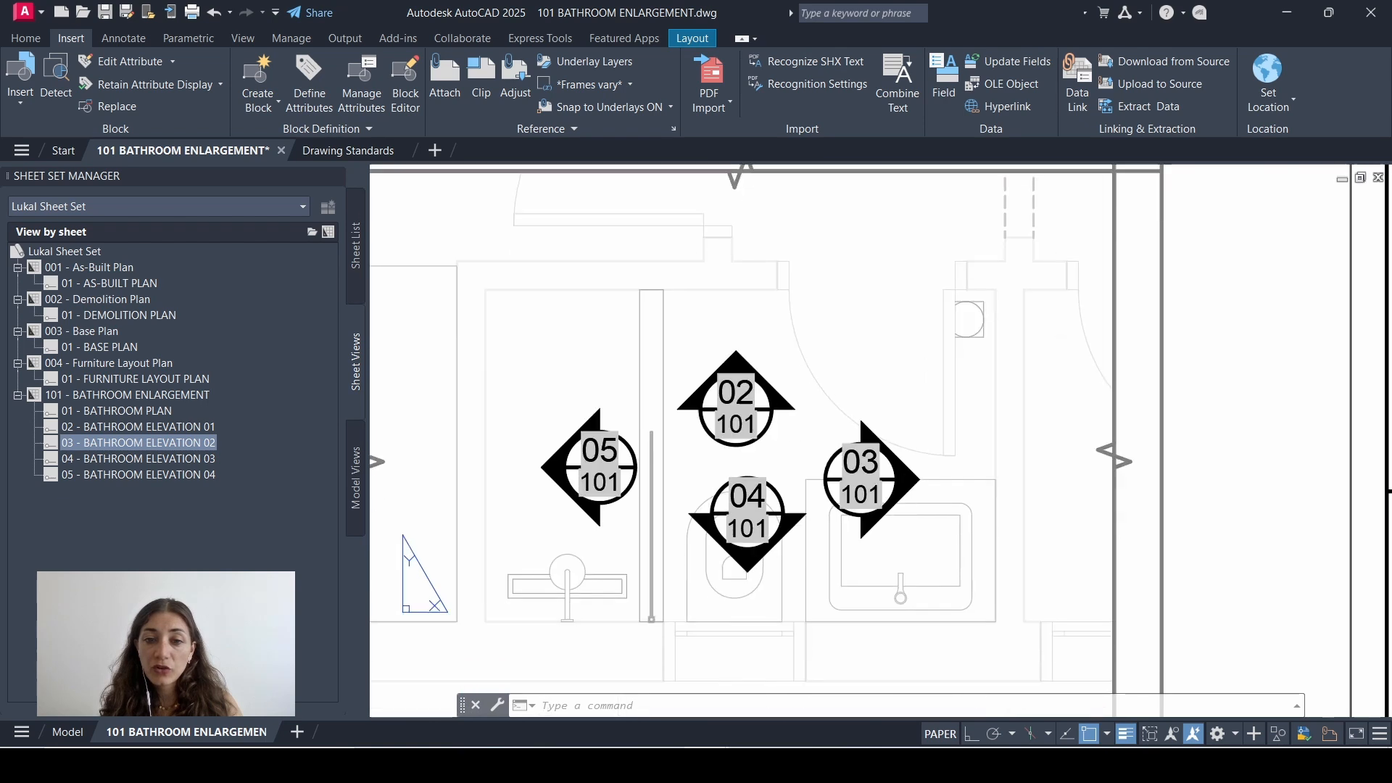
pyautogui.click(762, 403)
pyautogui.click(763, 403)
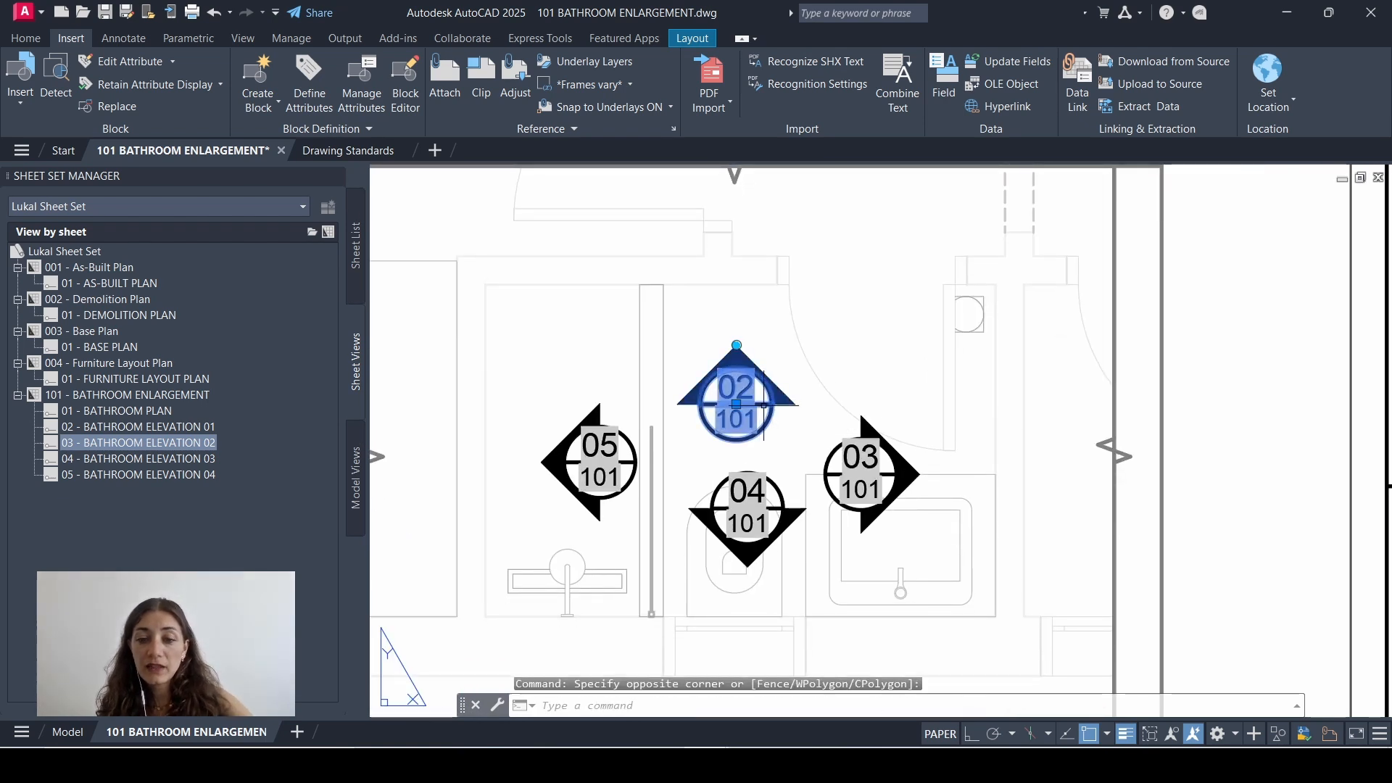
pyautogui.write('m')
pyautogui.click(737, 401)
pyautogui.click(771, 358)
pyautogui.click(874, 442)
pyautogui.press('space')
pyautogui.click(899, 397)
pyautogui.click(876, 328)
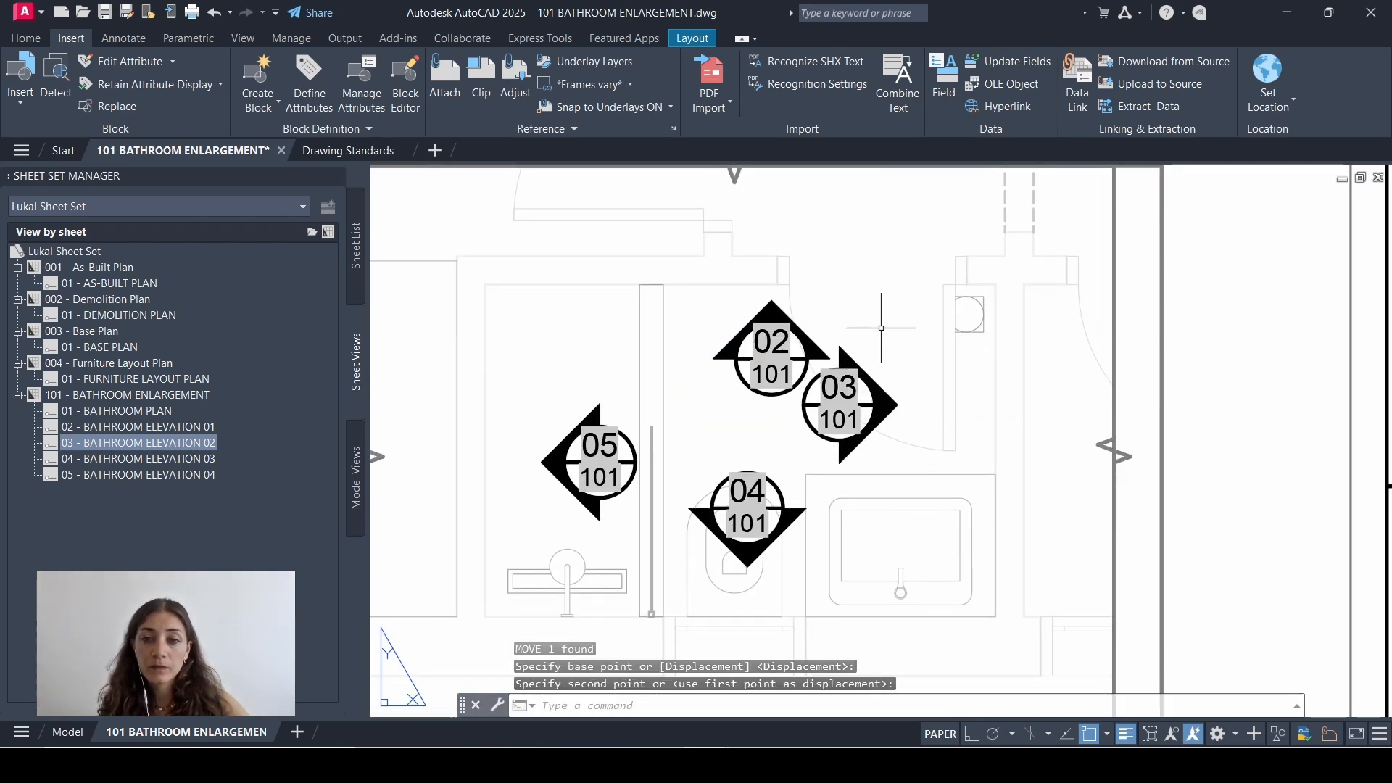
# Move the 04 and 05 callouts next to the other two so that all four form a compact diamond
pyautogui.click(758, 511)
pyautogui.click(623, 437)
pyautogui.write('m')
pyautogui.click(830, 261)
pyautogui.click(932, 205)
# Shift the whole group of four elevation callouts slightly right and down in the bathroom plan
pyautogui.moveTo(915, 288); pyautogui.dragTo(678, 497)
pyautogui.write('m')
pyautogui.click(872, 269)
pyautogui.click(893, 277)
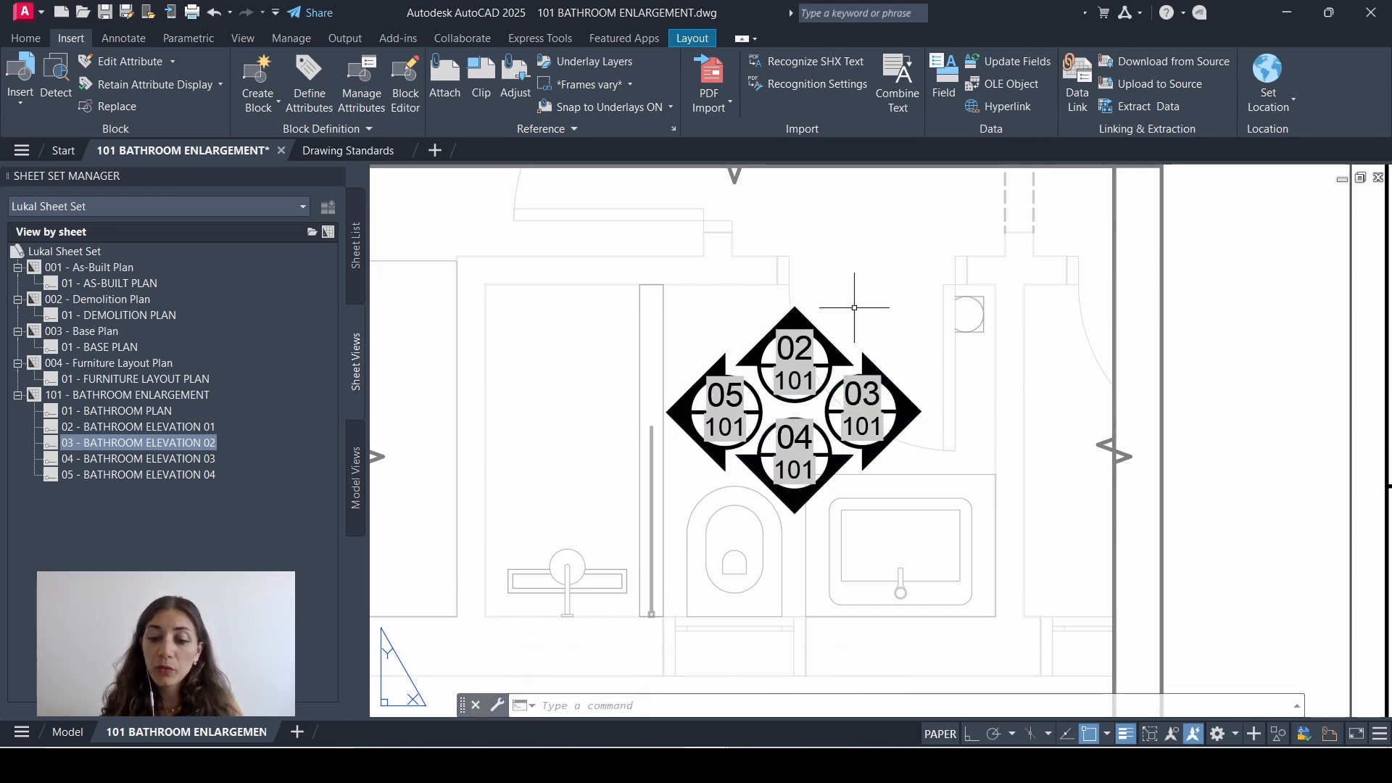
# Preview the BATHROOM ENLARGEMENT layout's plot, examine the four callouts in the plan up close, and exit without plotting
pyautogui.hotkey('ctrl', 'p')
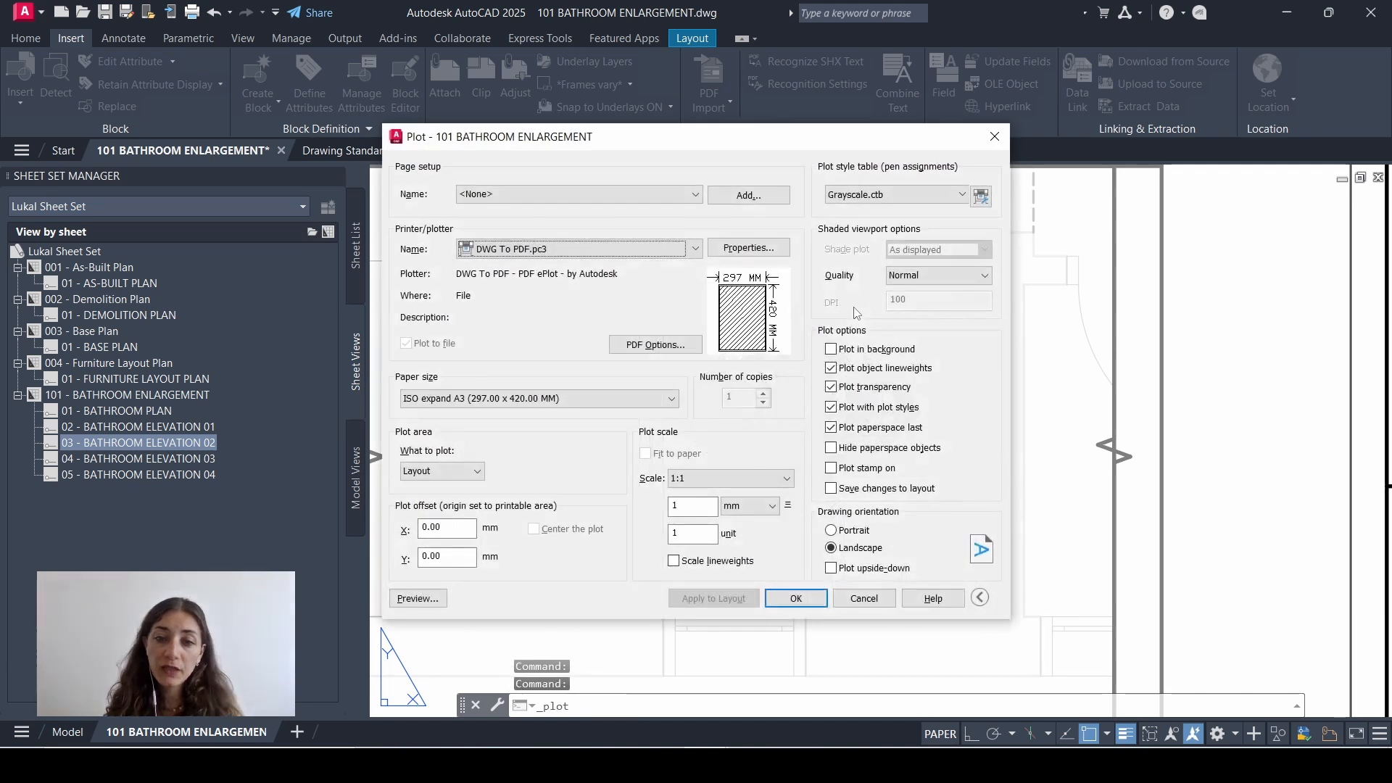
pyautogui.click(419, 598)
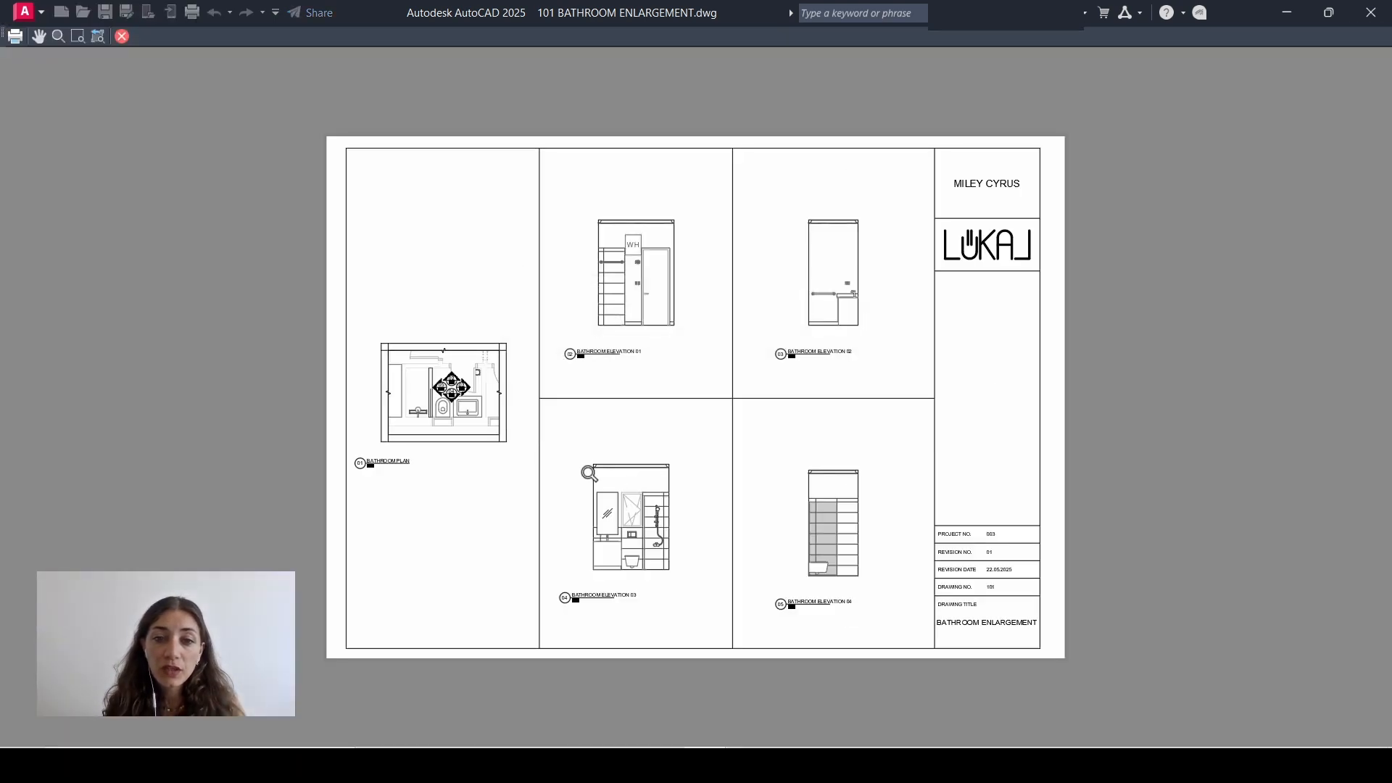
pyautogui.scroll(5, 414, 394)
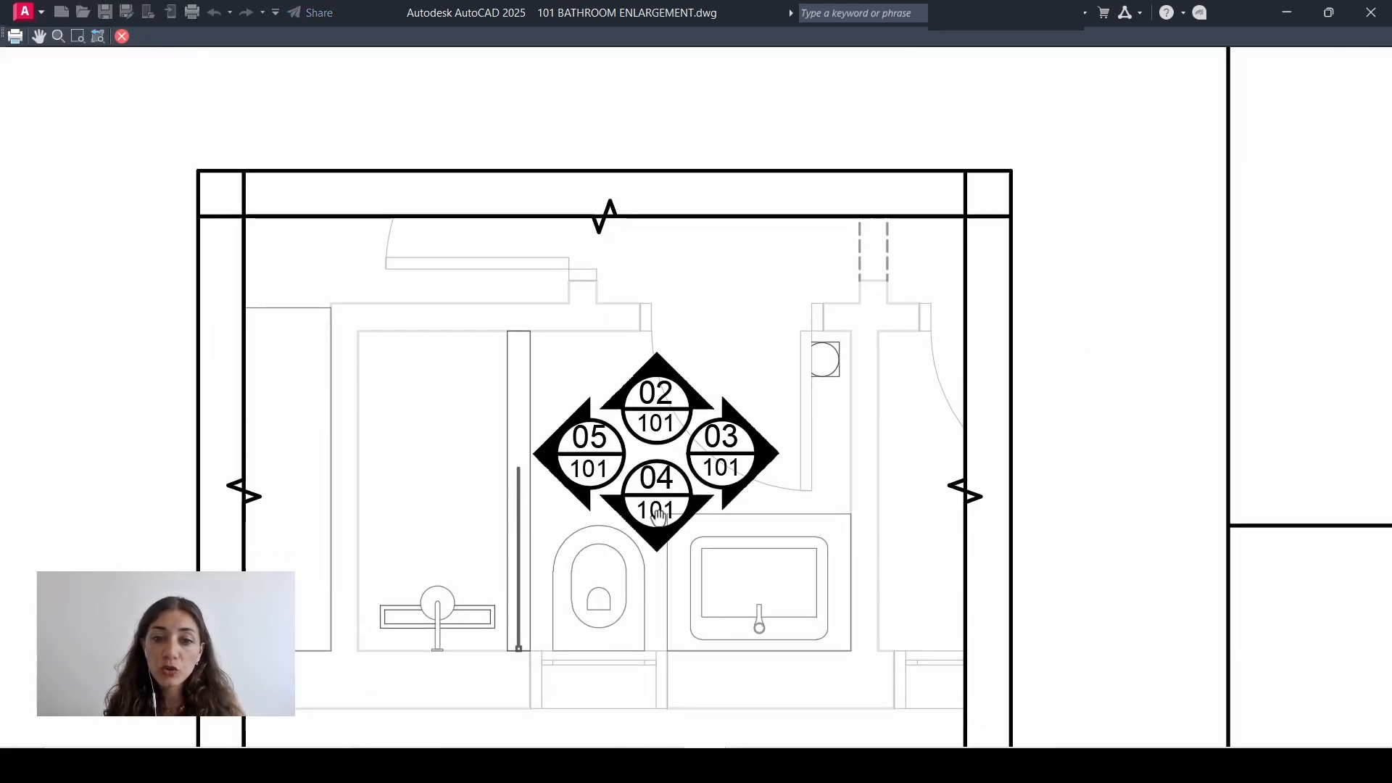
pyautogui.moveTo(694, 515); pyautogui.dragTo(756, 435, button='middle')
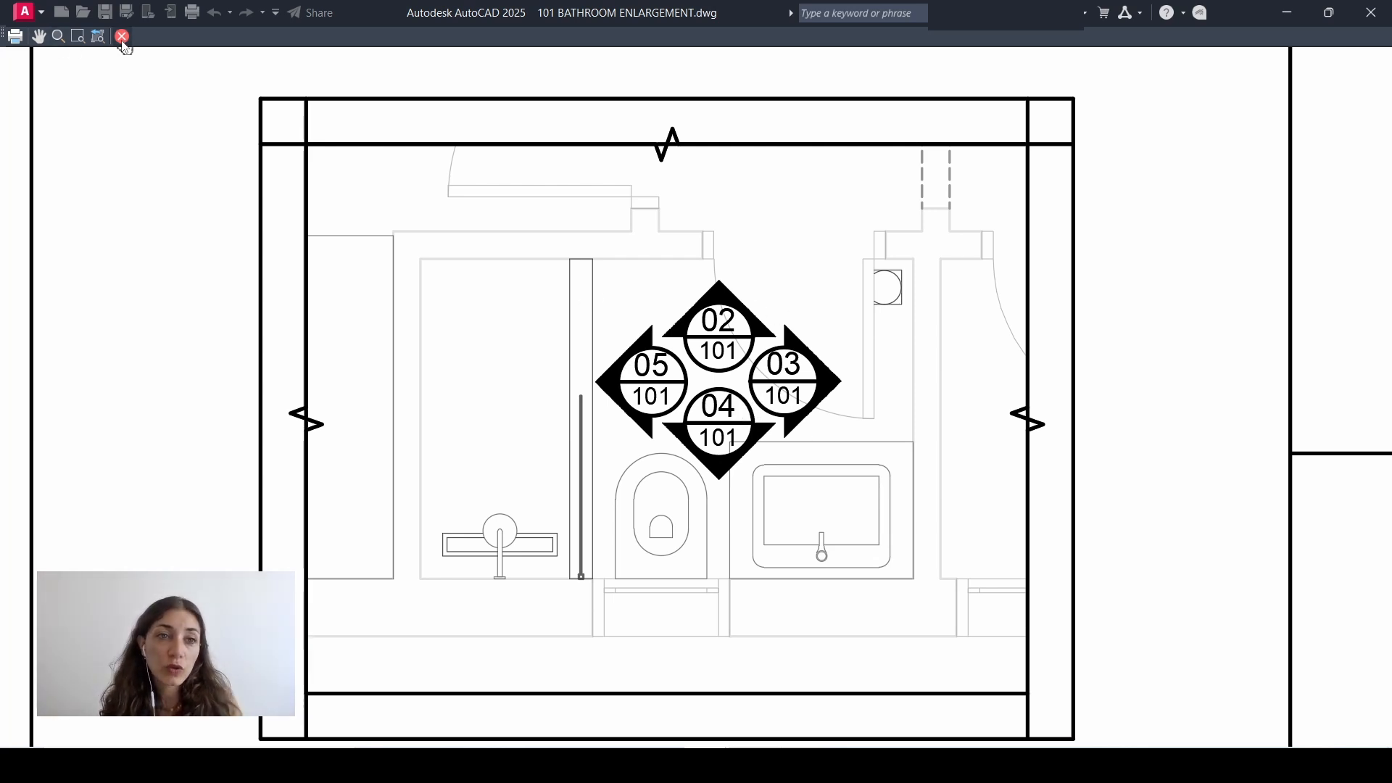
pyautogui.click(122, 36)
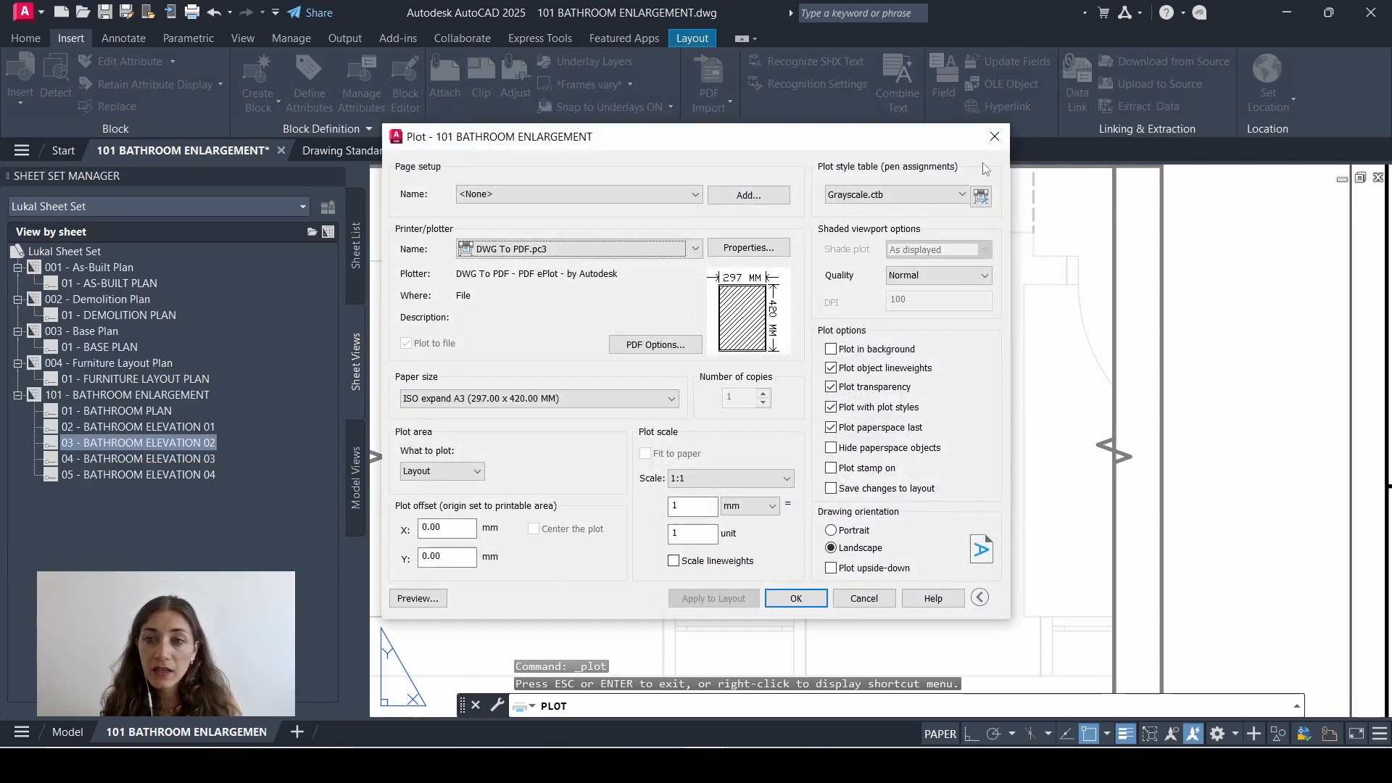
pyautogui.click(994, 136)
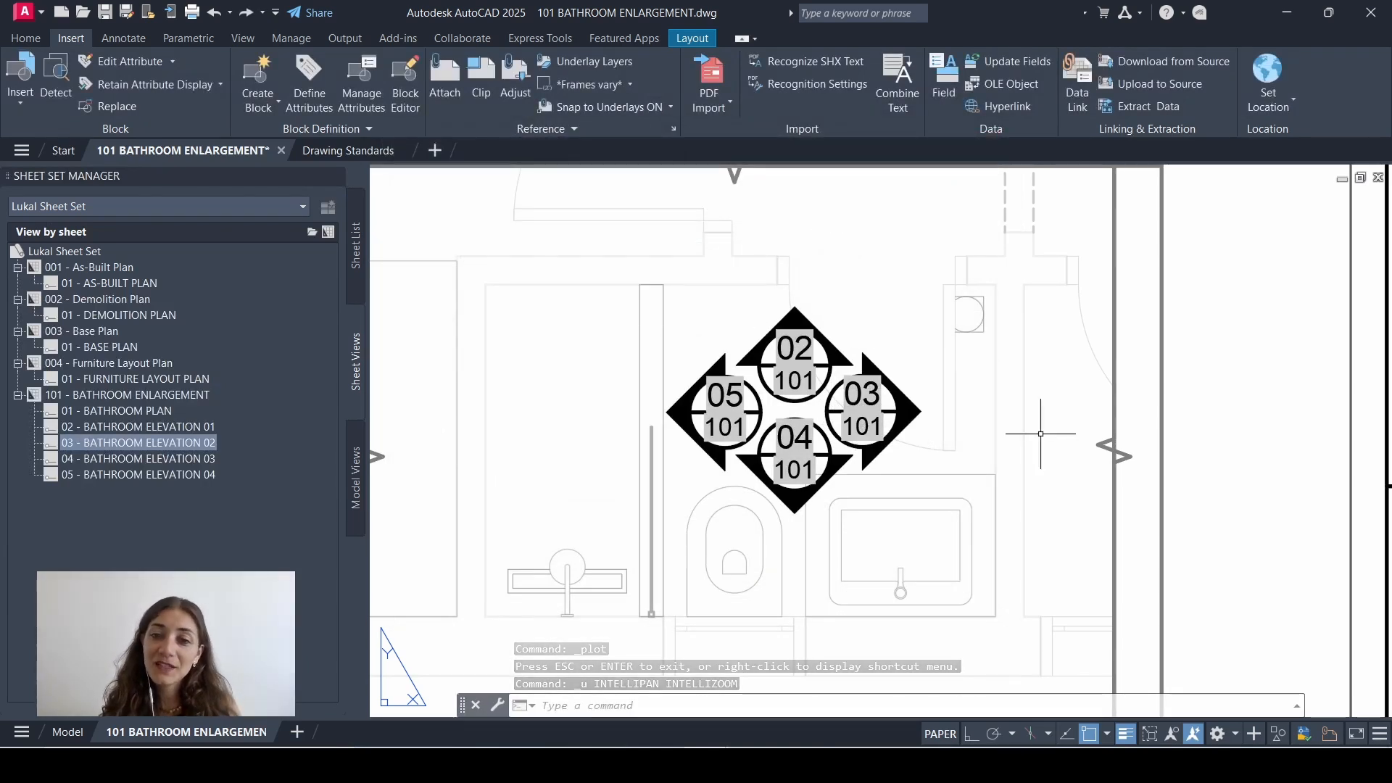